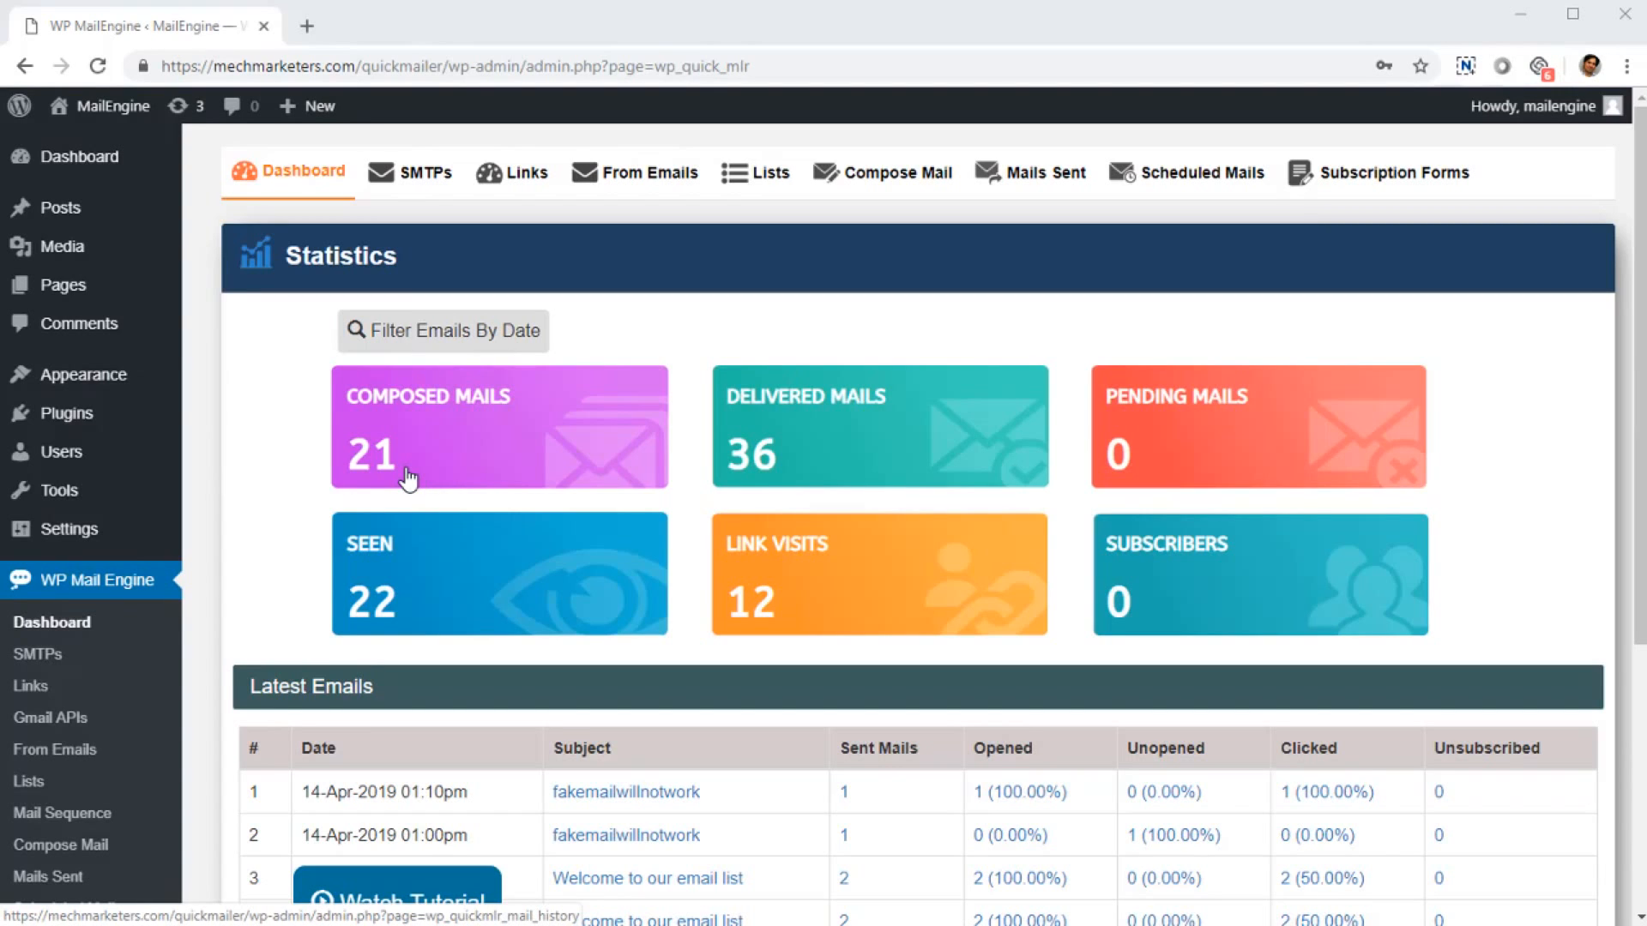
# - Examine the mail statistics tiles and the date, subject, opened, unopened and clicked columns of the Latest Emails table
pyautogui.scroll(-4, 249, 379)
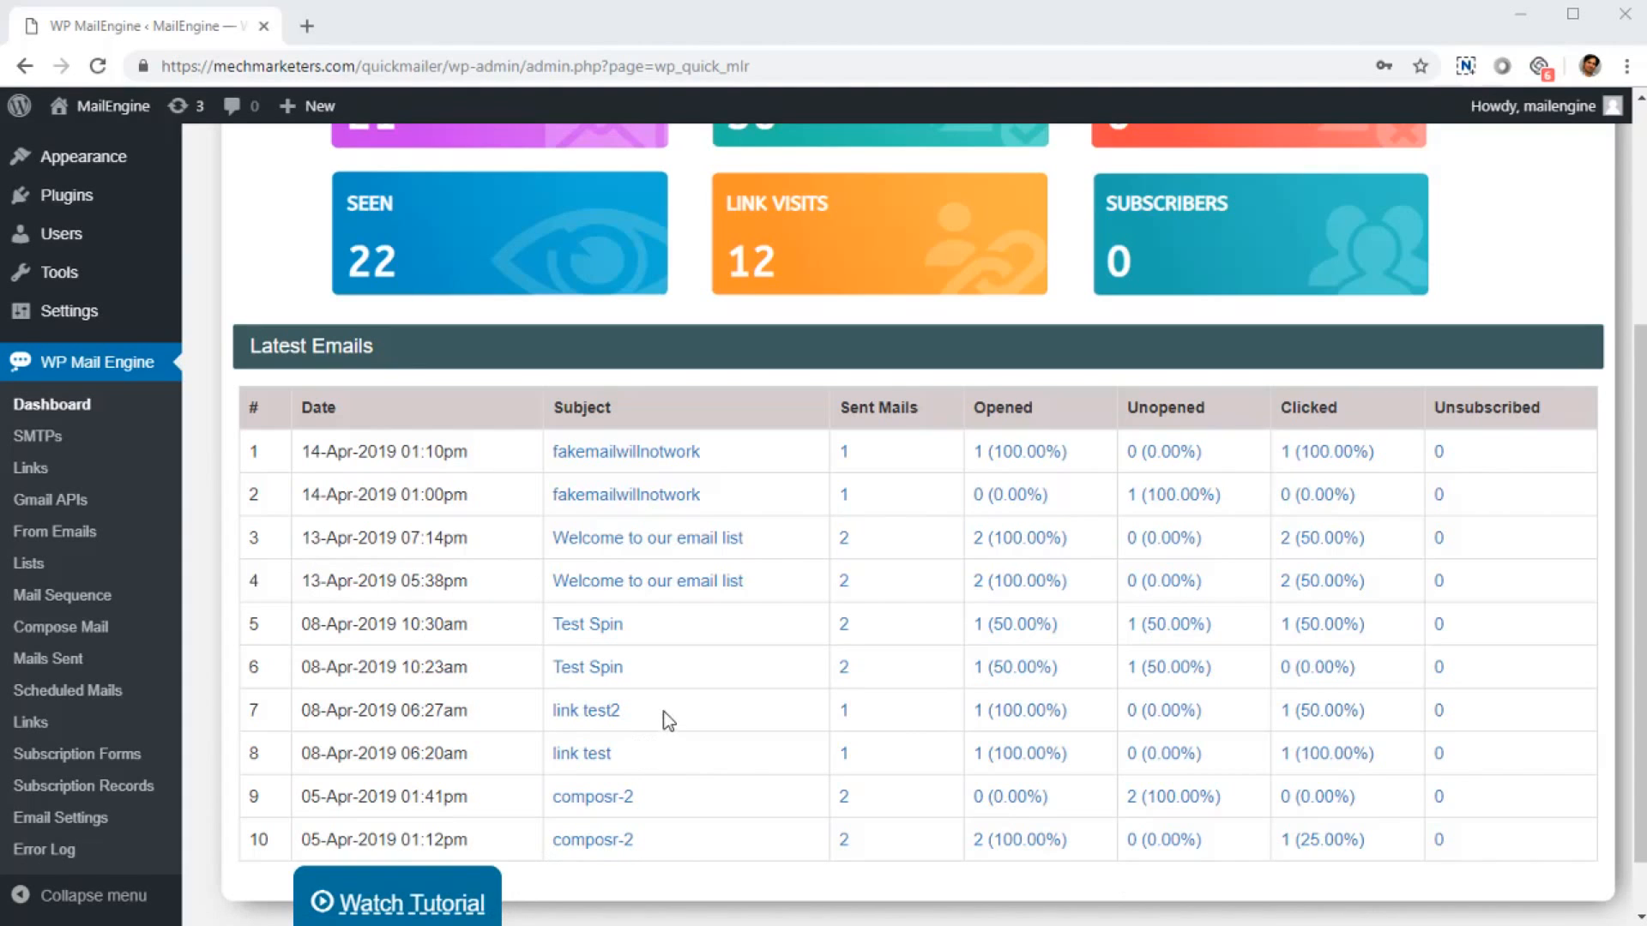
pyautogui.scroll(3, 669, 720)
pyautogui.scroll(2, 669, 720)
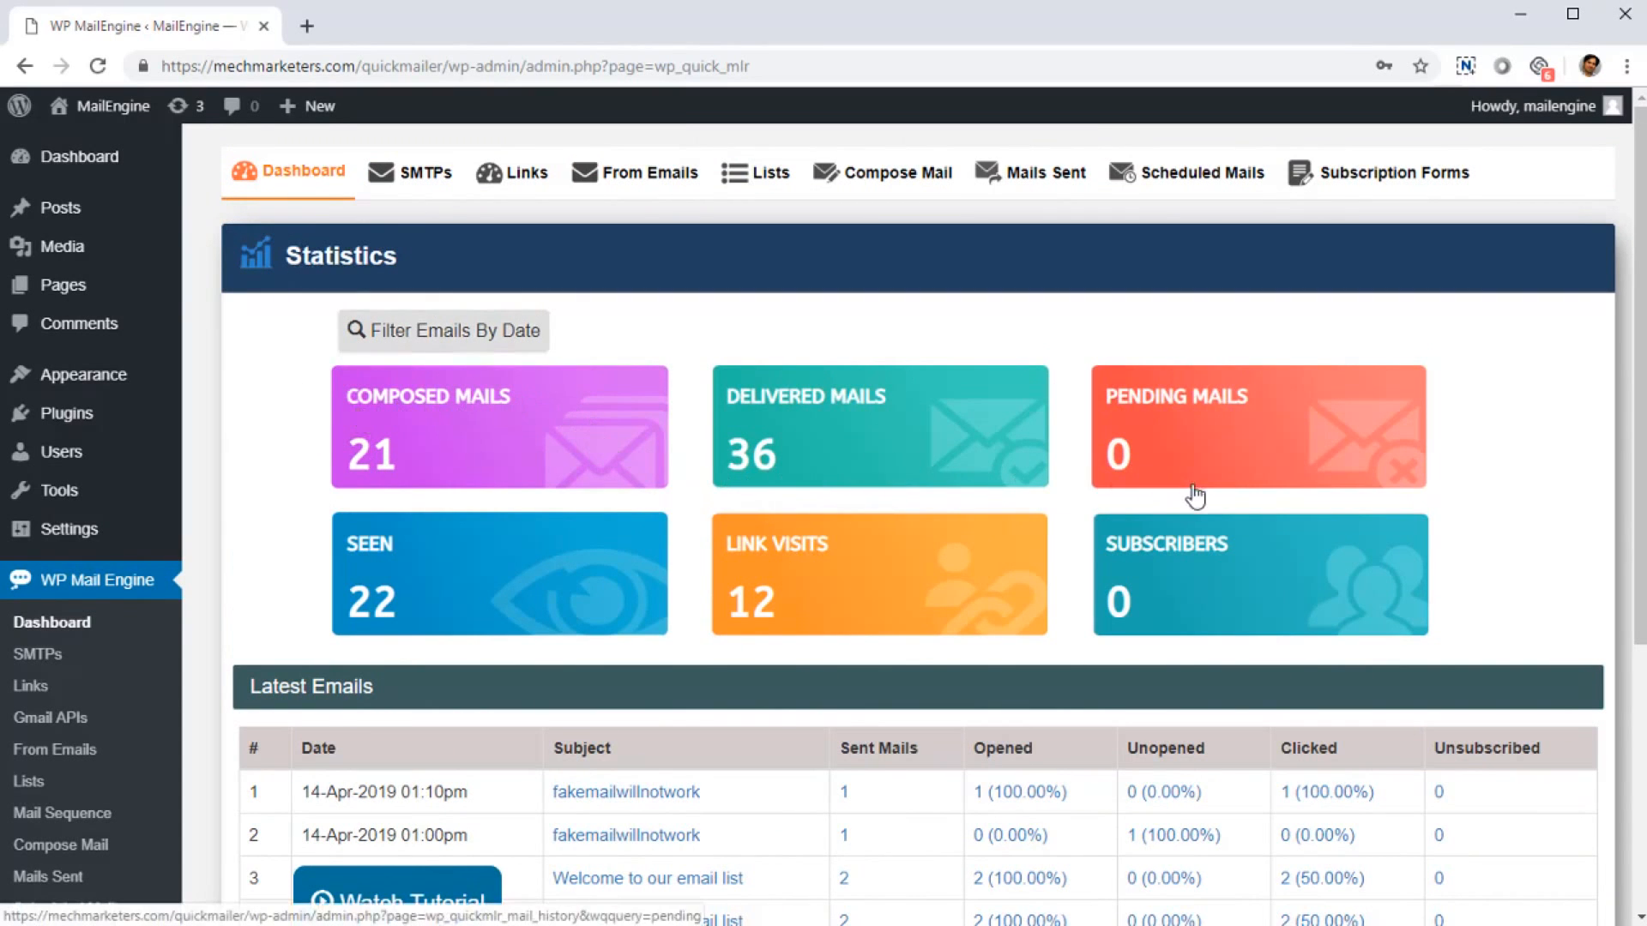
pyautogui.scroll(-4, 1195, 495)
pyautogui.scroll(1, 1169, 240)
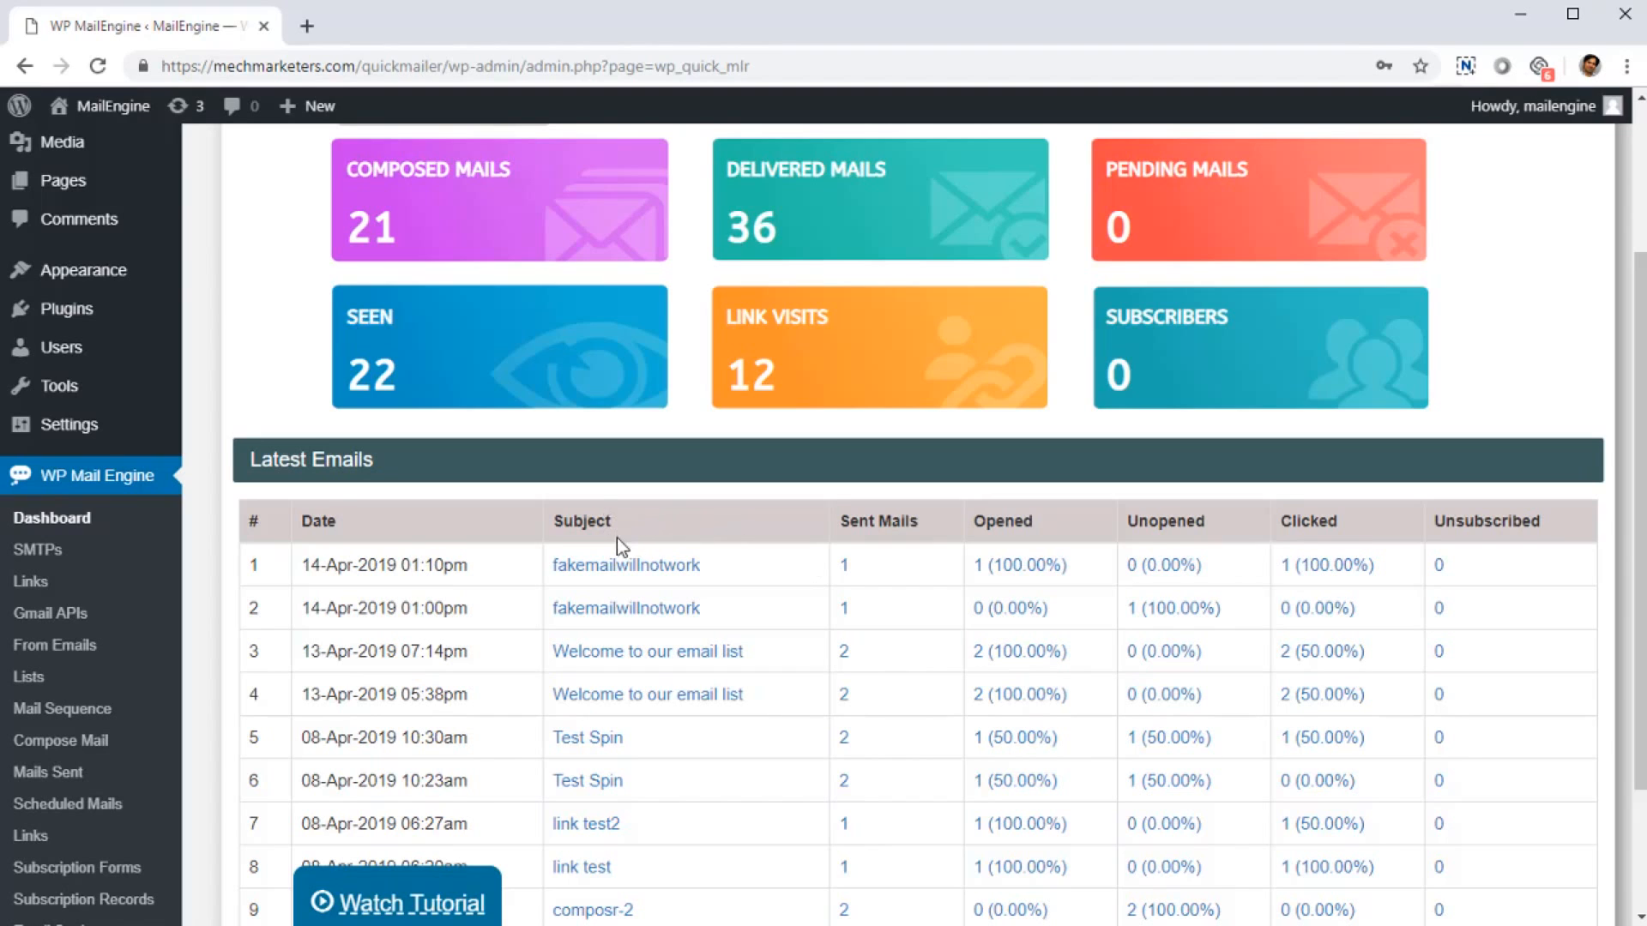
pyautogui.scroll(-1, 620, 545)
pyautogui.scroll(-1, 466, 491)
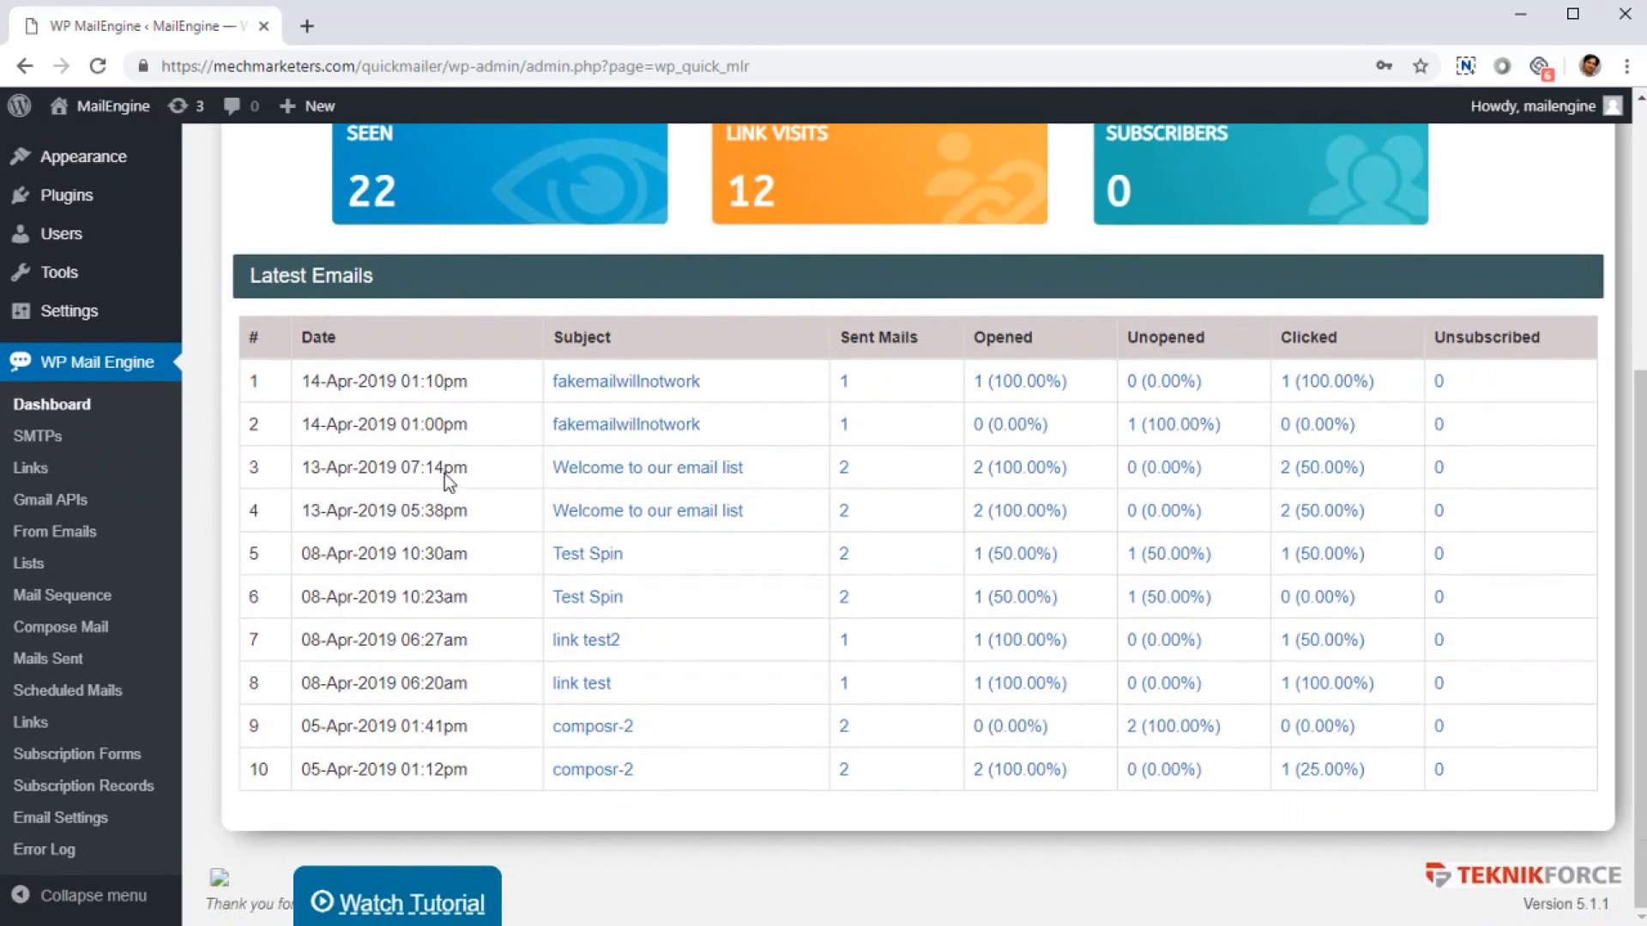
pyautogui.moveTo(339, 380); pyautogui.dragTo(455, 383)
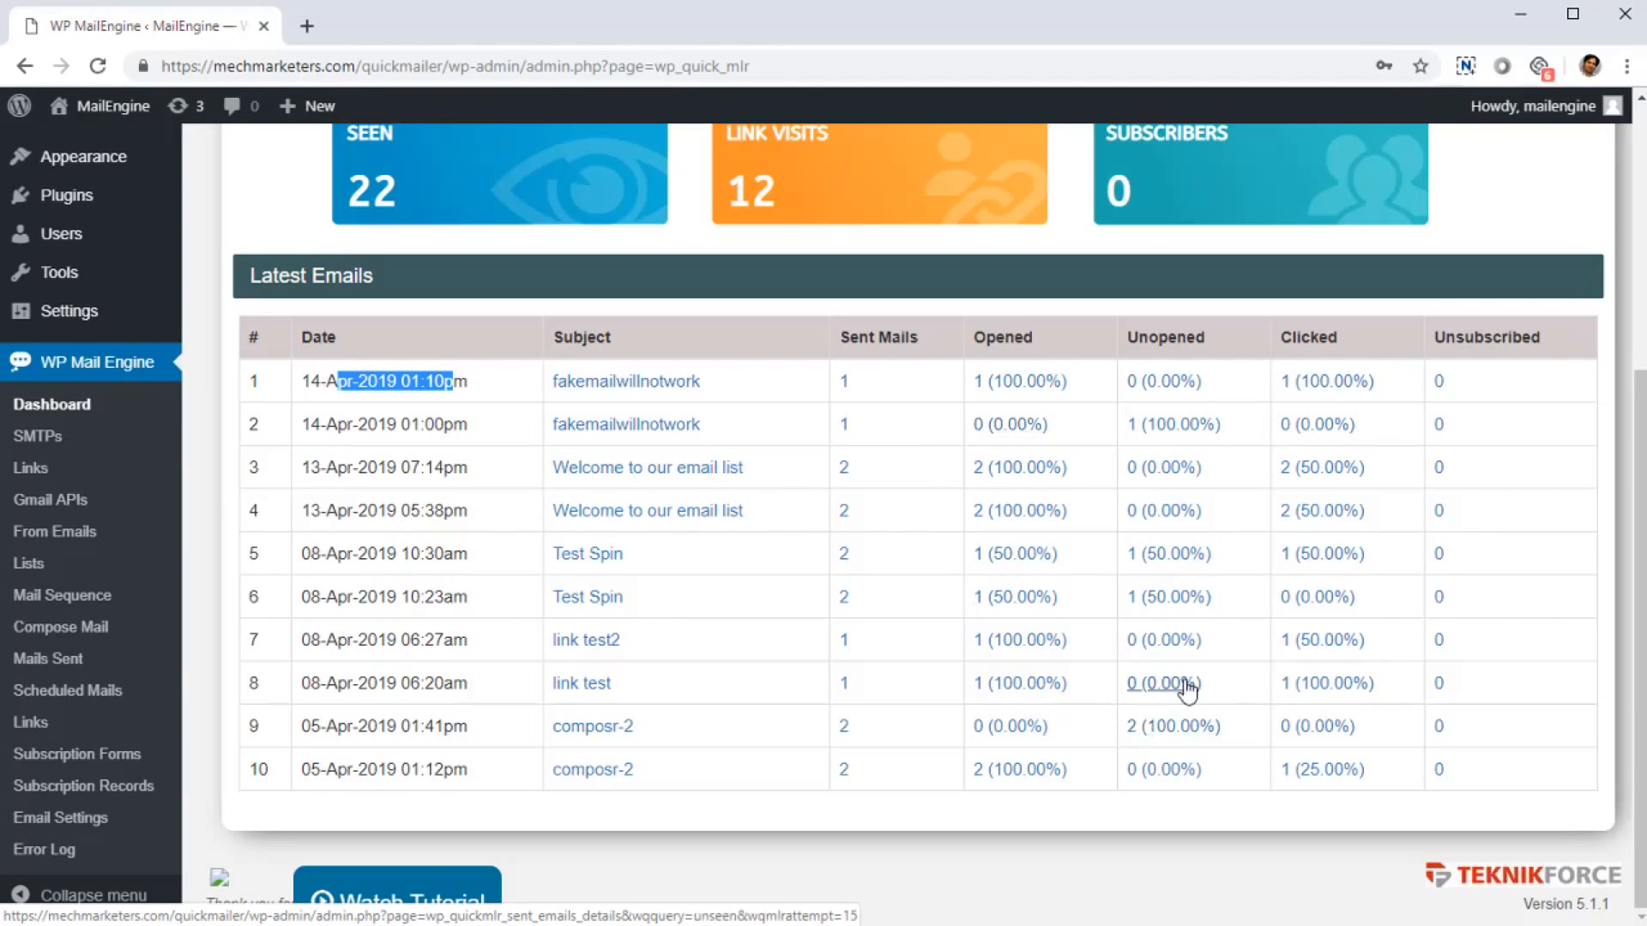
pyautogui.scroll(5, 1187, 687)
pyautogui.scroll(-4, 1186, 581)
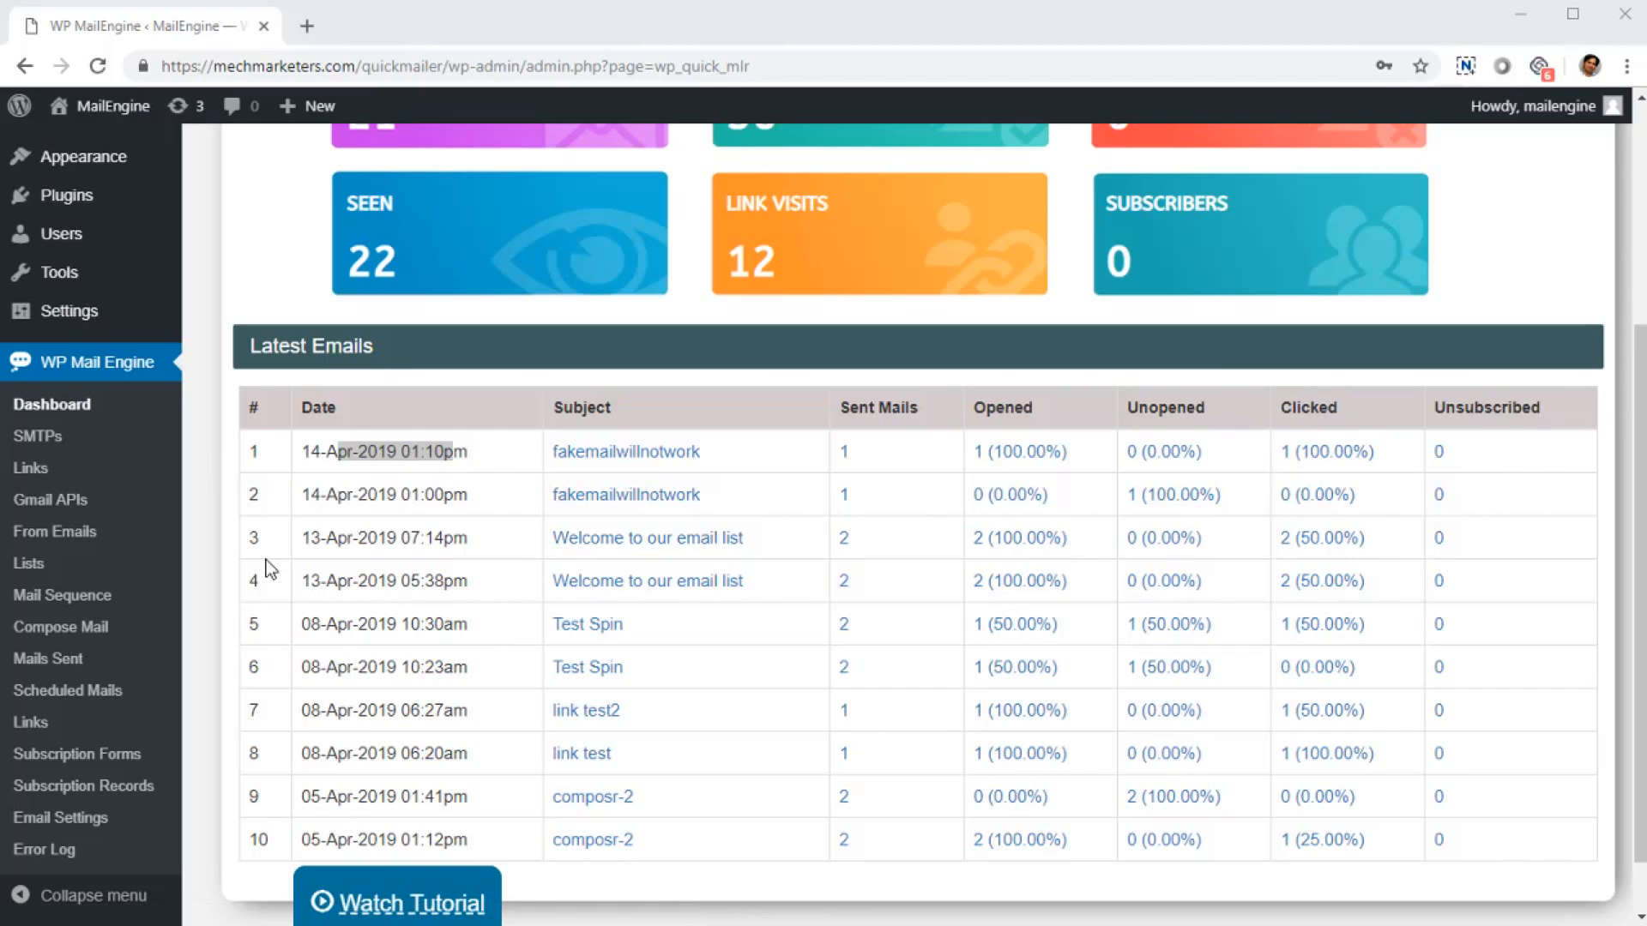
# - Open the Gmail APIs page and look over its sending-limit advice, API table and the plugin's other sections
pyautogui.click(96, 506)
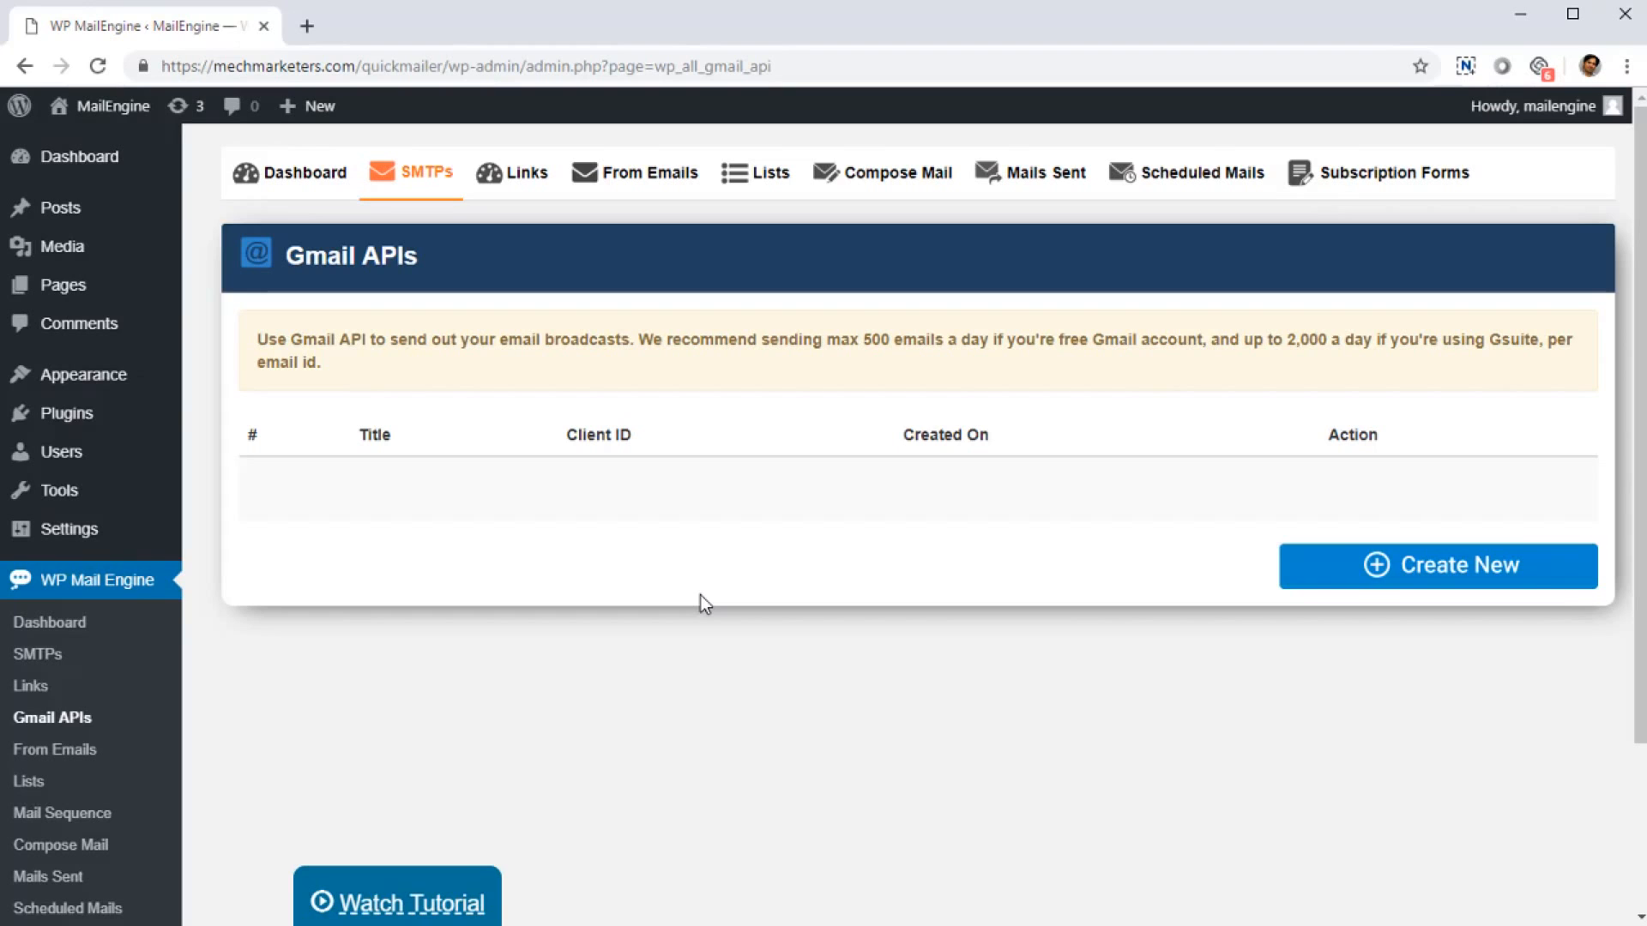
pyautogui.scroll(-1, 500, 823)
pyautogui.scroll(1, 246, 680)
pyautogui.scroll(-3, 246, 680)
pyautogui.scroll(3, 255, 667)
pyautogui.scroll(-2, 257, 600)
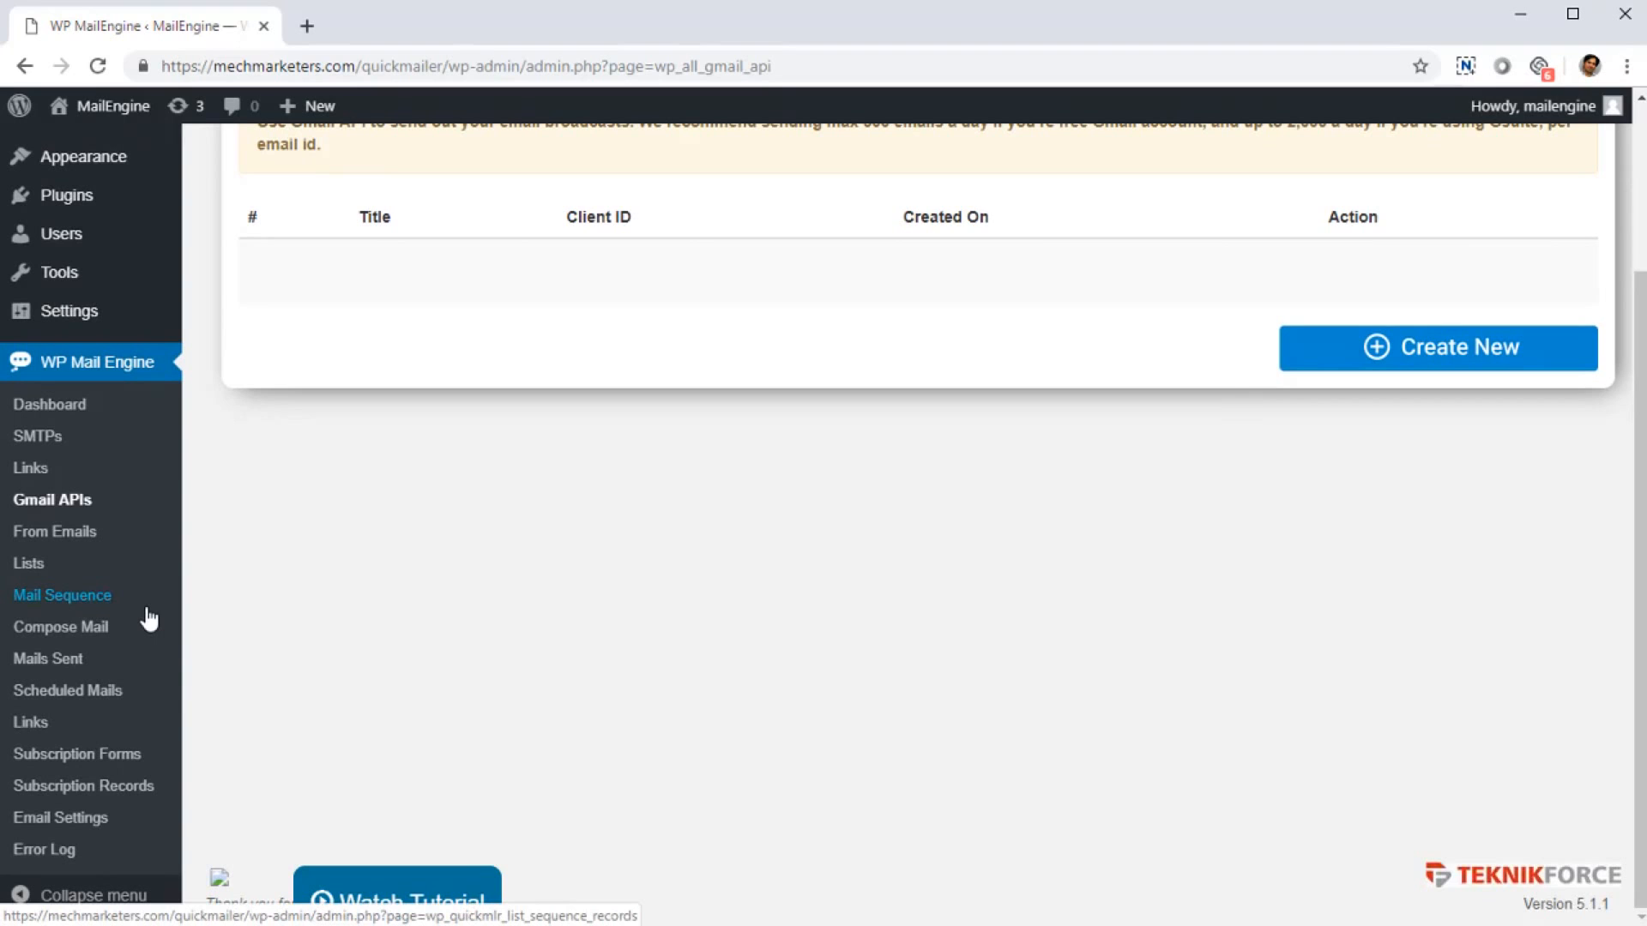
pyautogui.scroll(3, 55, 629)
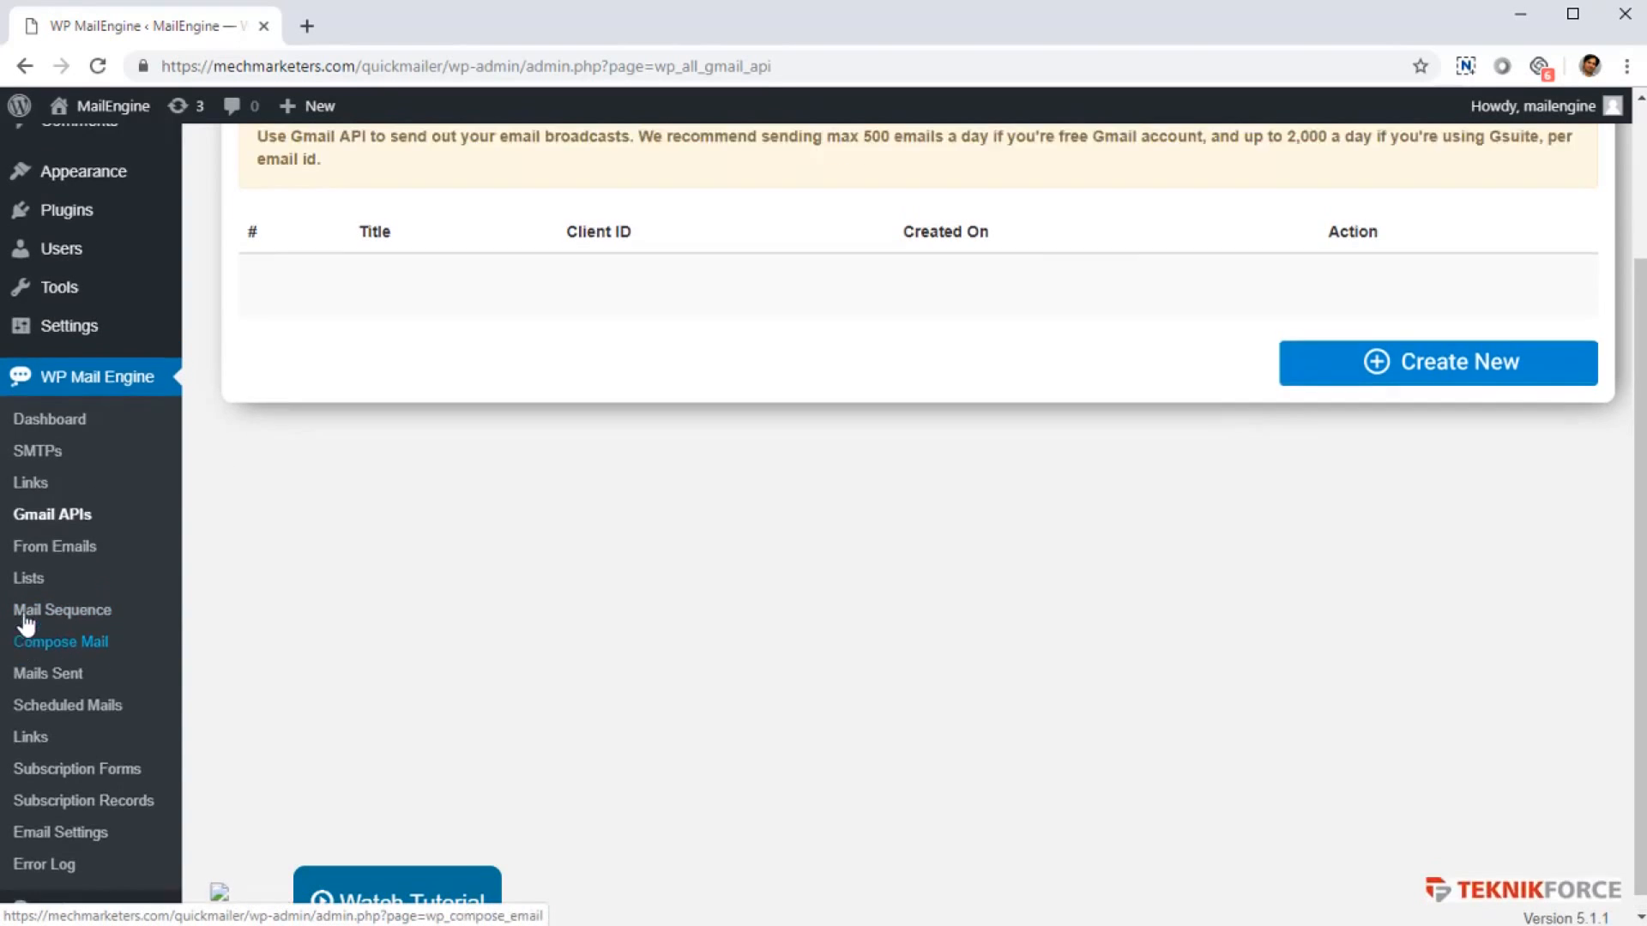
pyautogui.scroll(-1, 76, 656)
pyautogui.scroll(1, 76, 656)
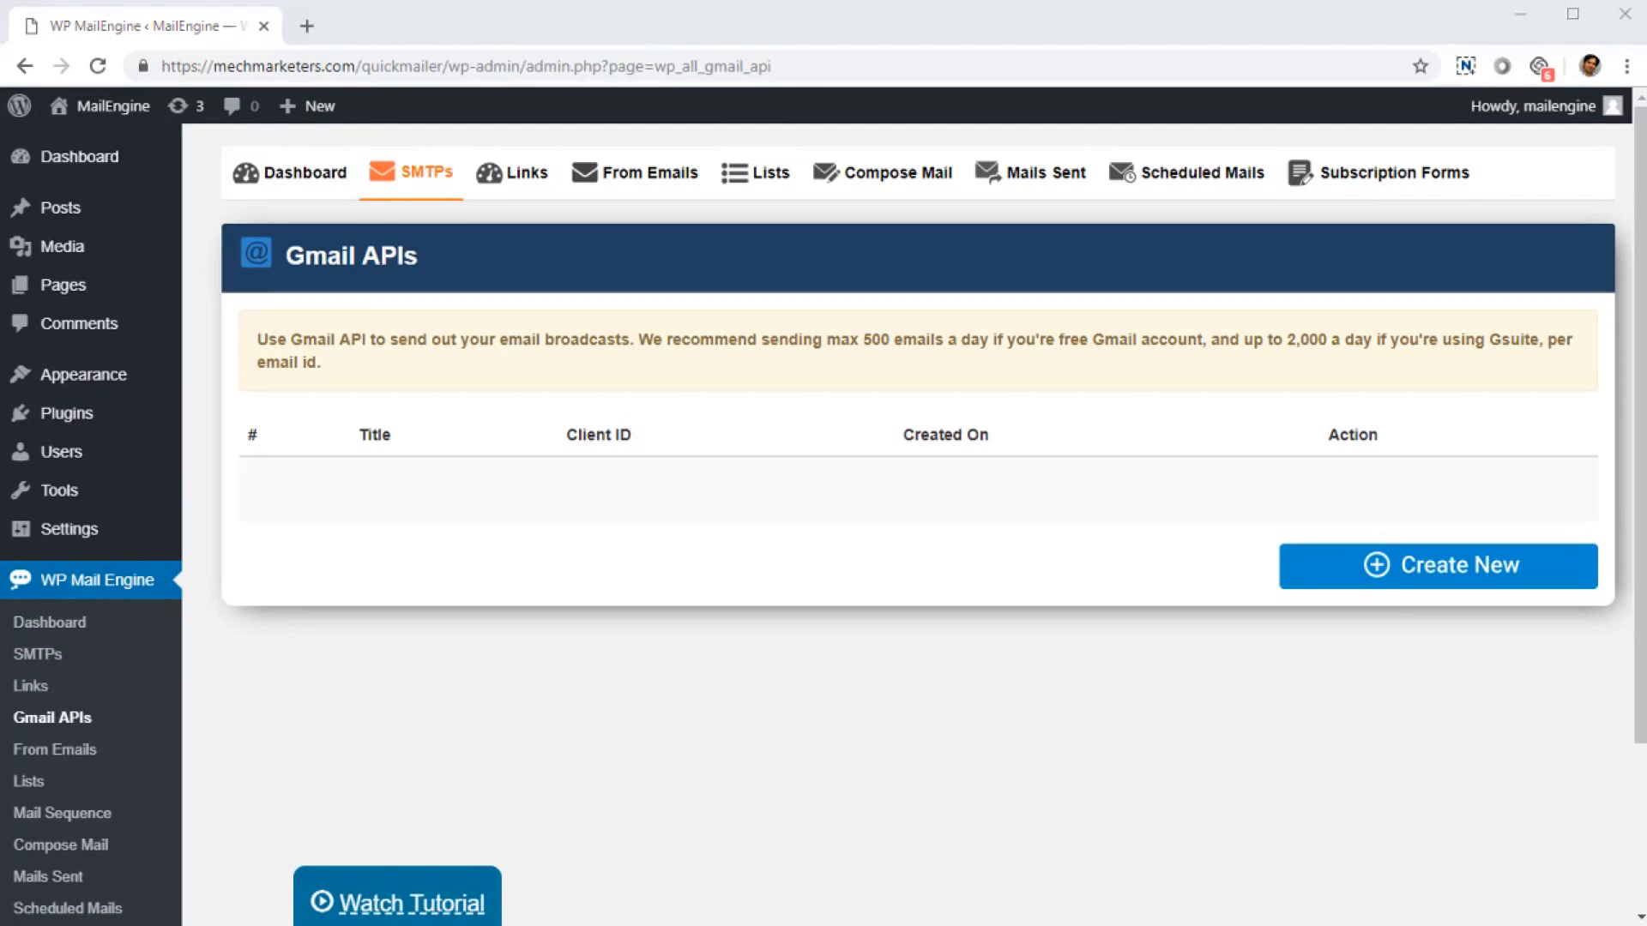
# - Start composing a new email broadcast and choose Test as the Send From sender
pyautogui.scroll(-1, 103, 810)
pyautogui.click(86, 733)
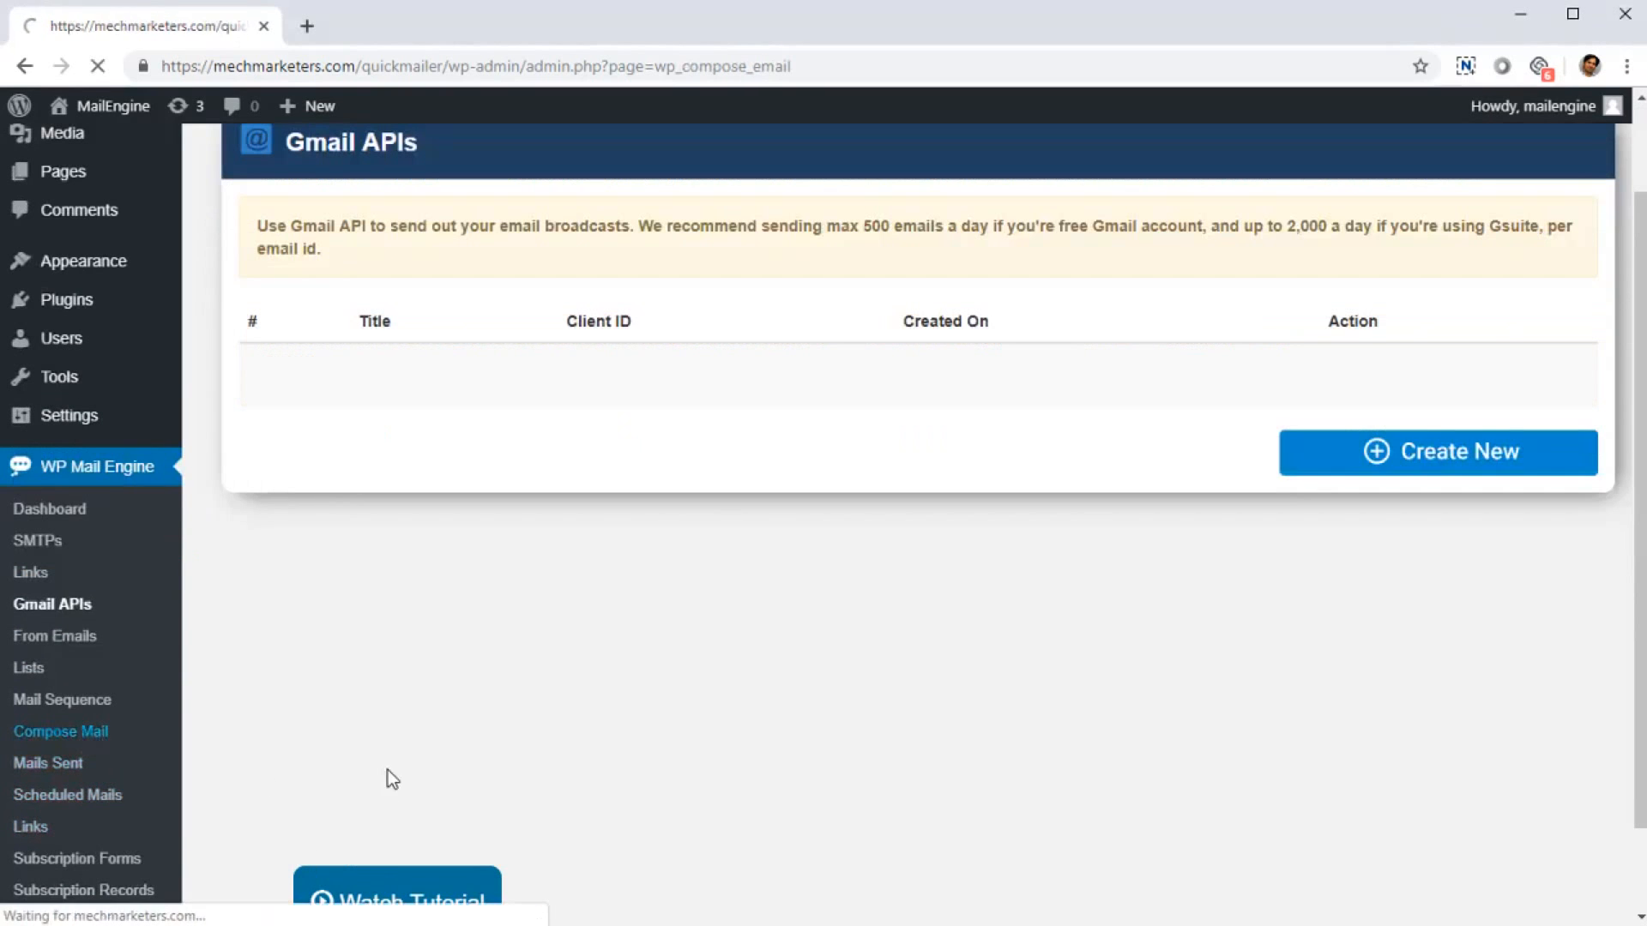
pyautogui.scroll(-8, 684, 687)
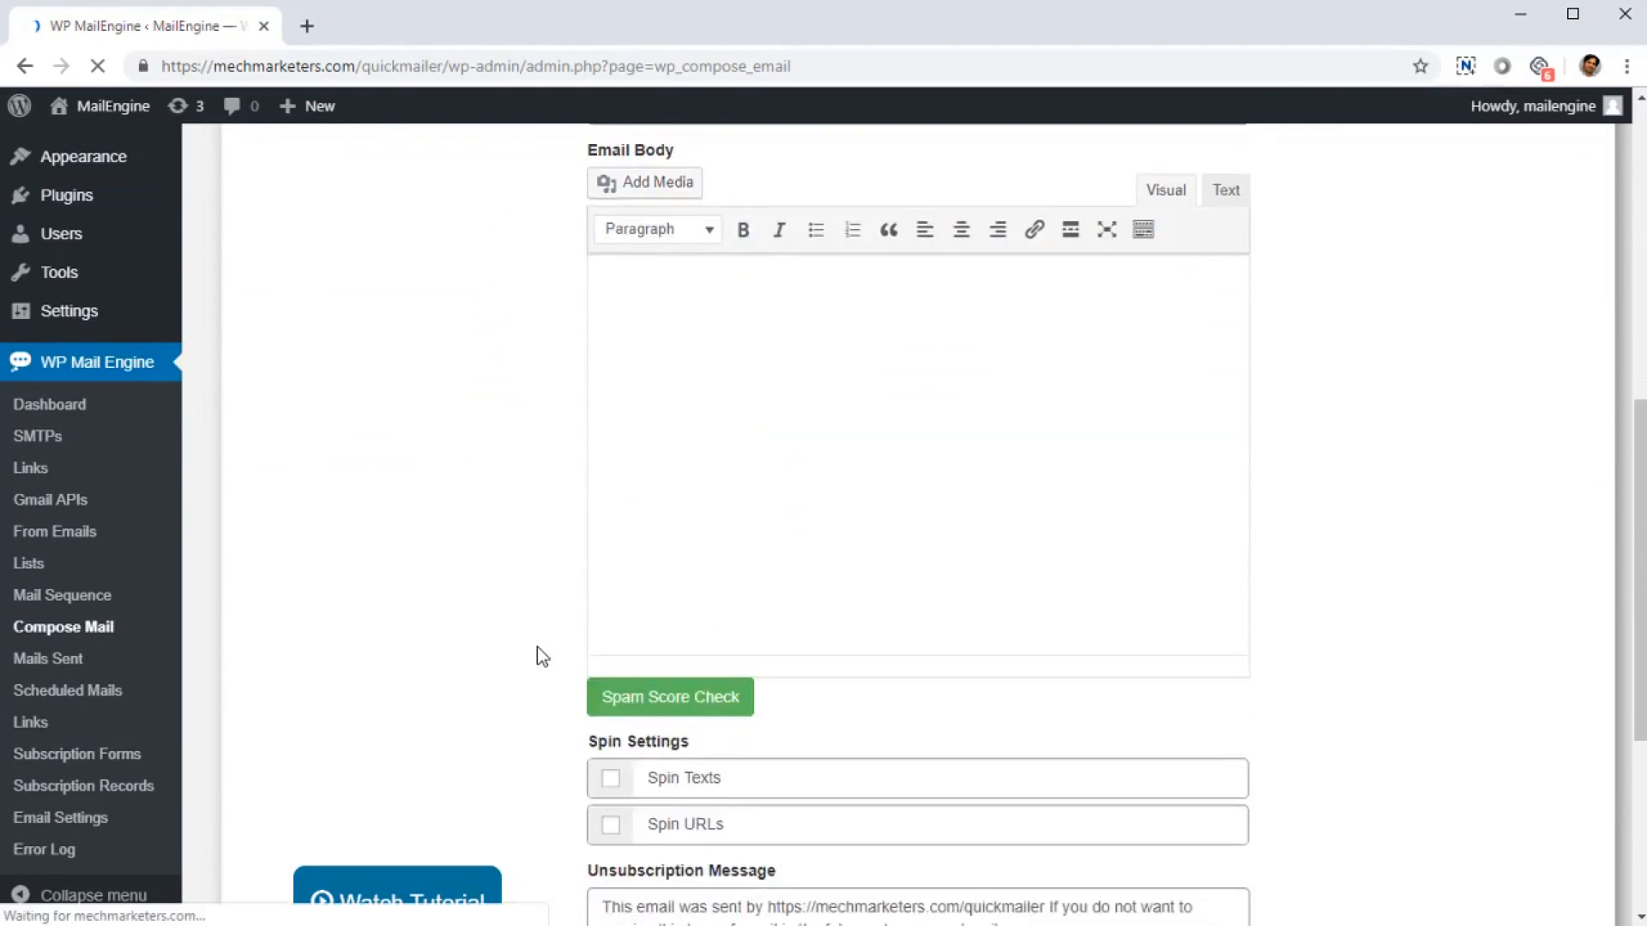
pyautogui.click(713, 461)
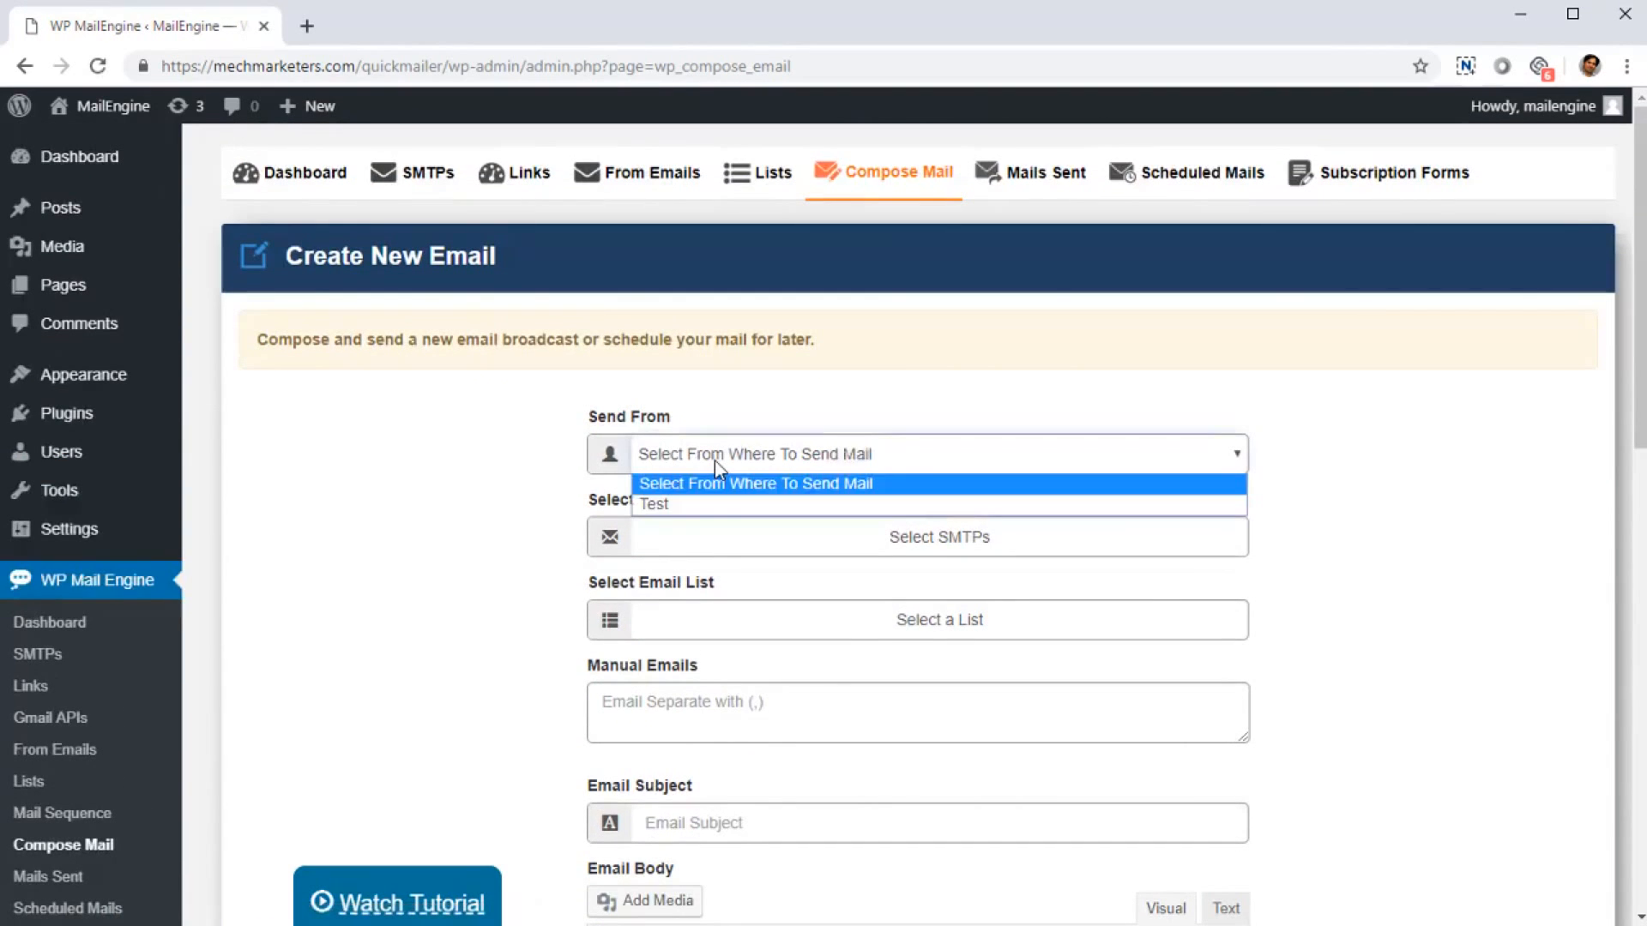
pyautogui.click(691, 506)
pyautogui.scroll(-1, 698, 537)
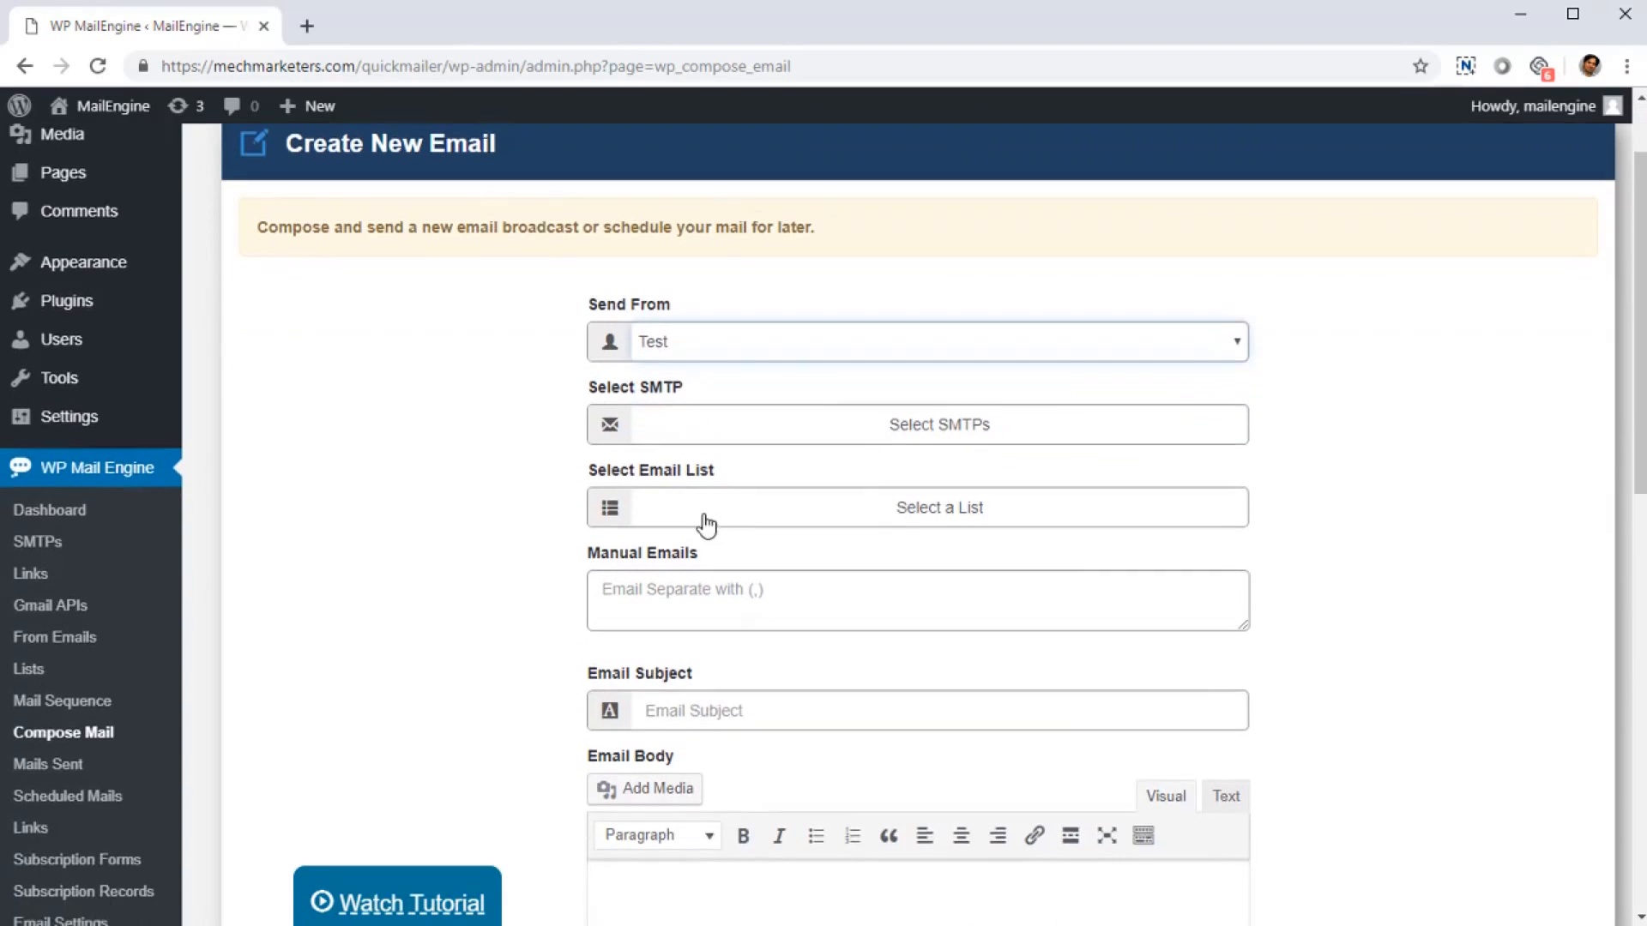
# - Enable both WordPress Mail and Gmail as the SMTPs for the new email
pyautogui.click(722, 443)
pyautogui.click(677, 482)
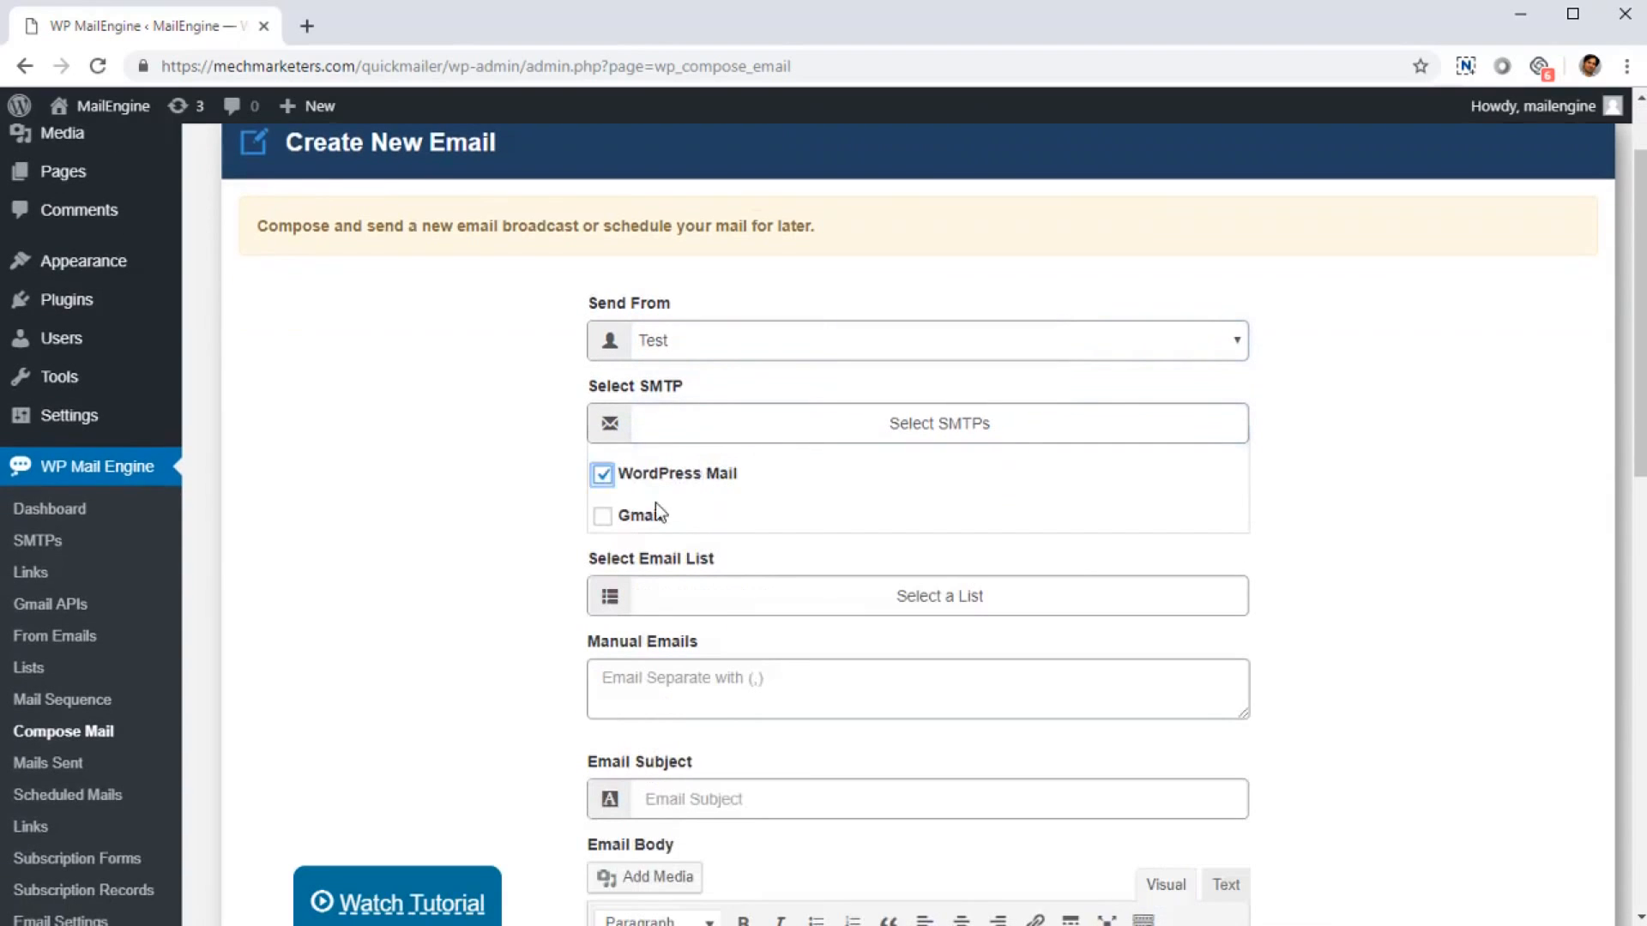
pyautogui.click(642, 518)
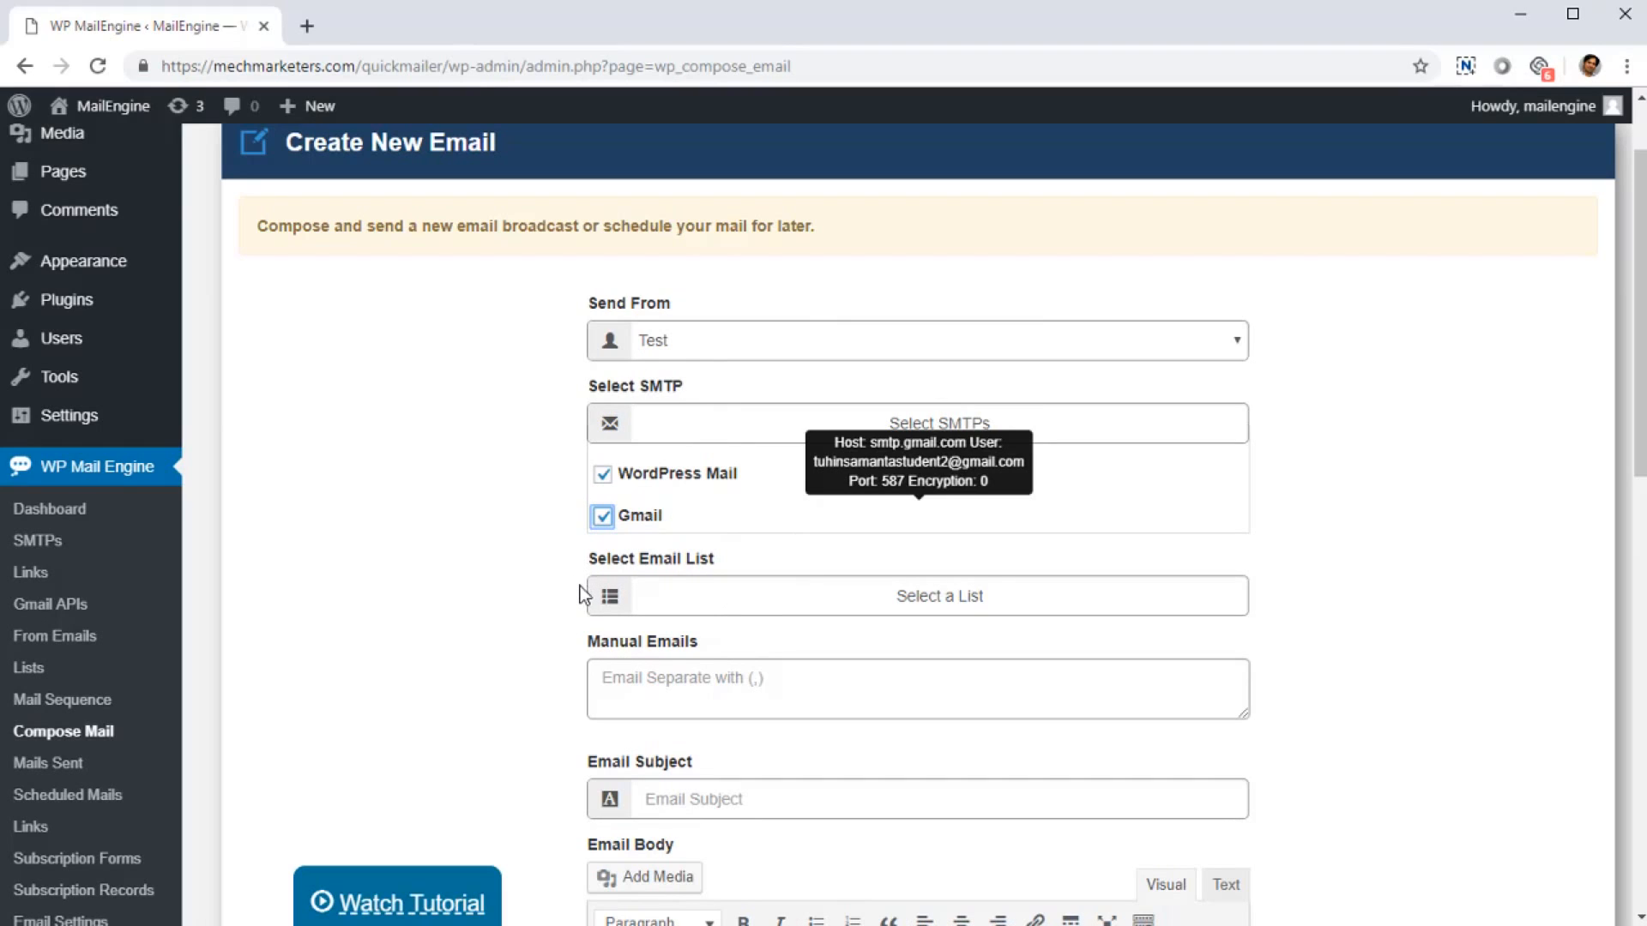
# - Try selecting all three email lists, and keep only VisitorsList1 with 0 subscribers selected
pyautogui.scroll(-1, 599, 635)
pyautogui.click(724, 497)
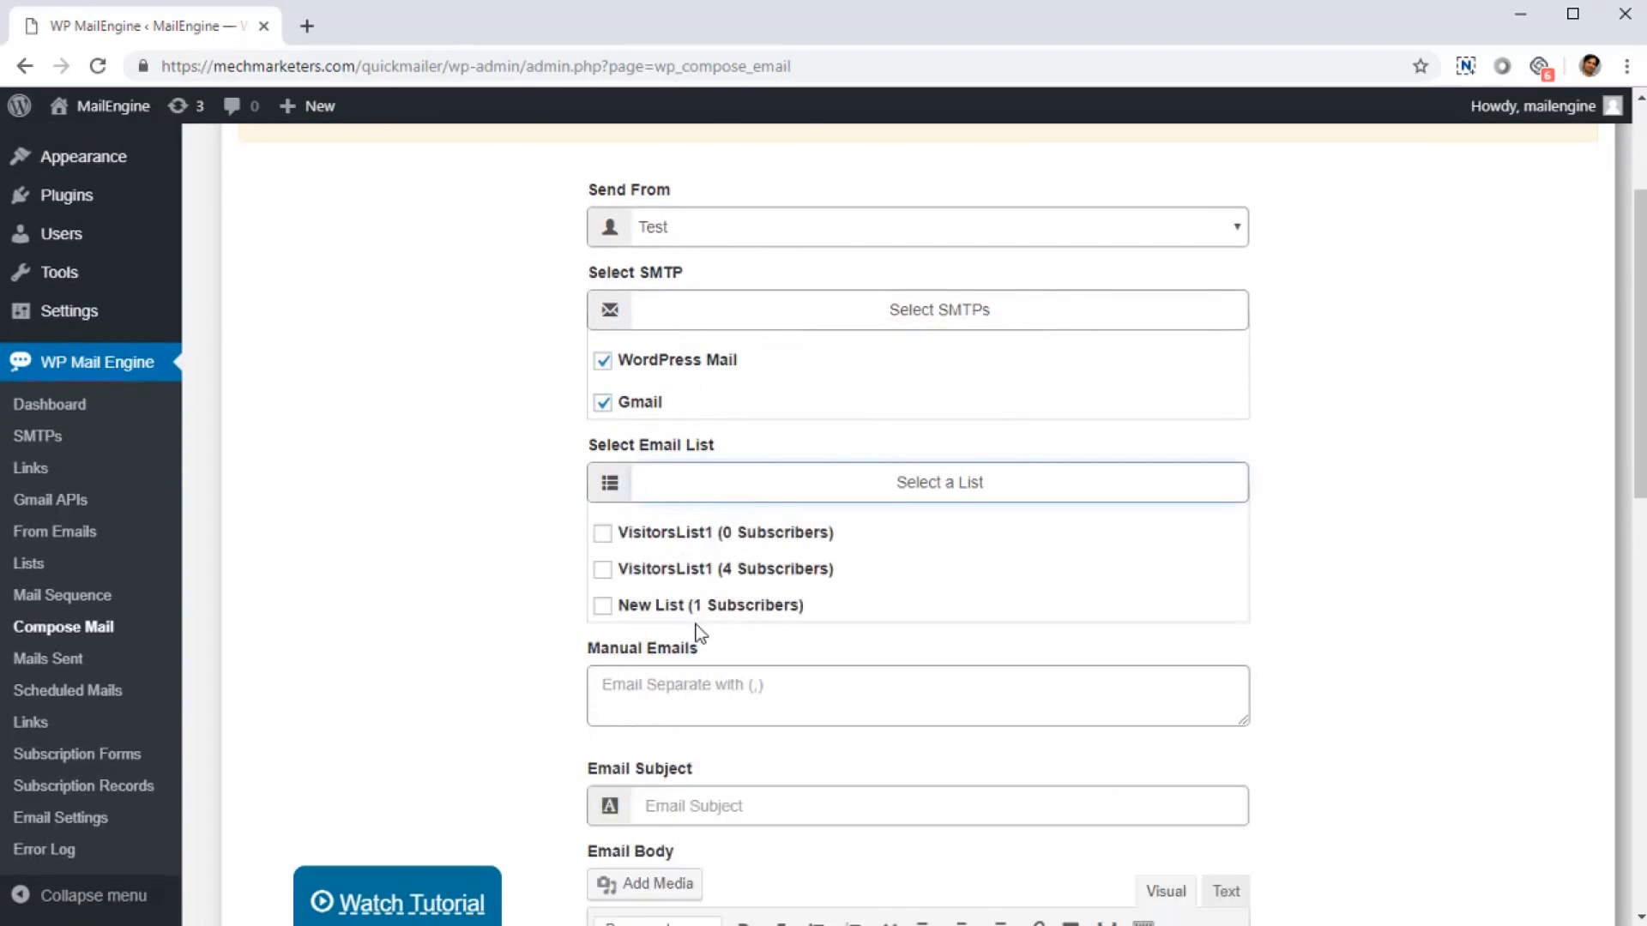
pyautogui.scroll(-2, 712, 514)
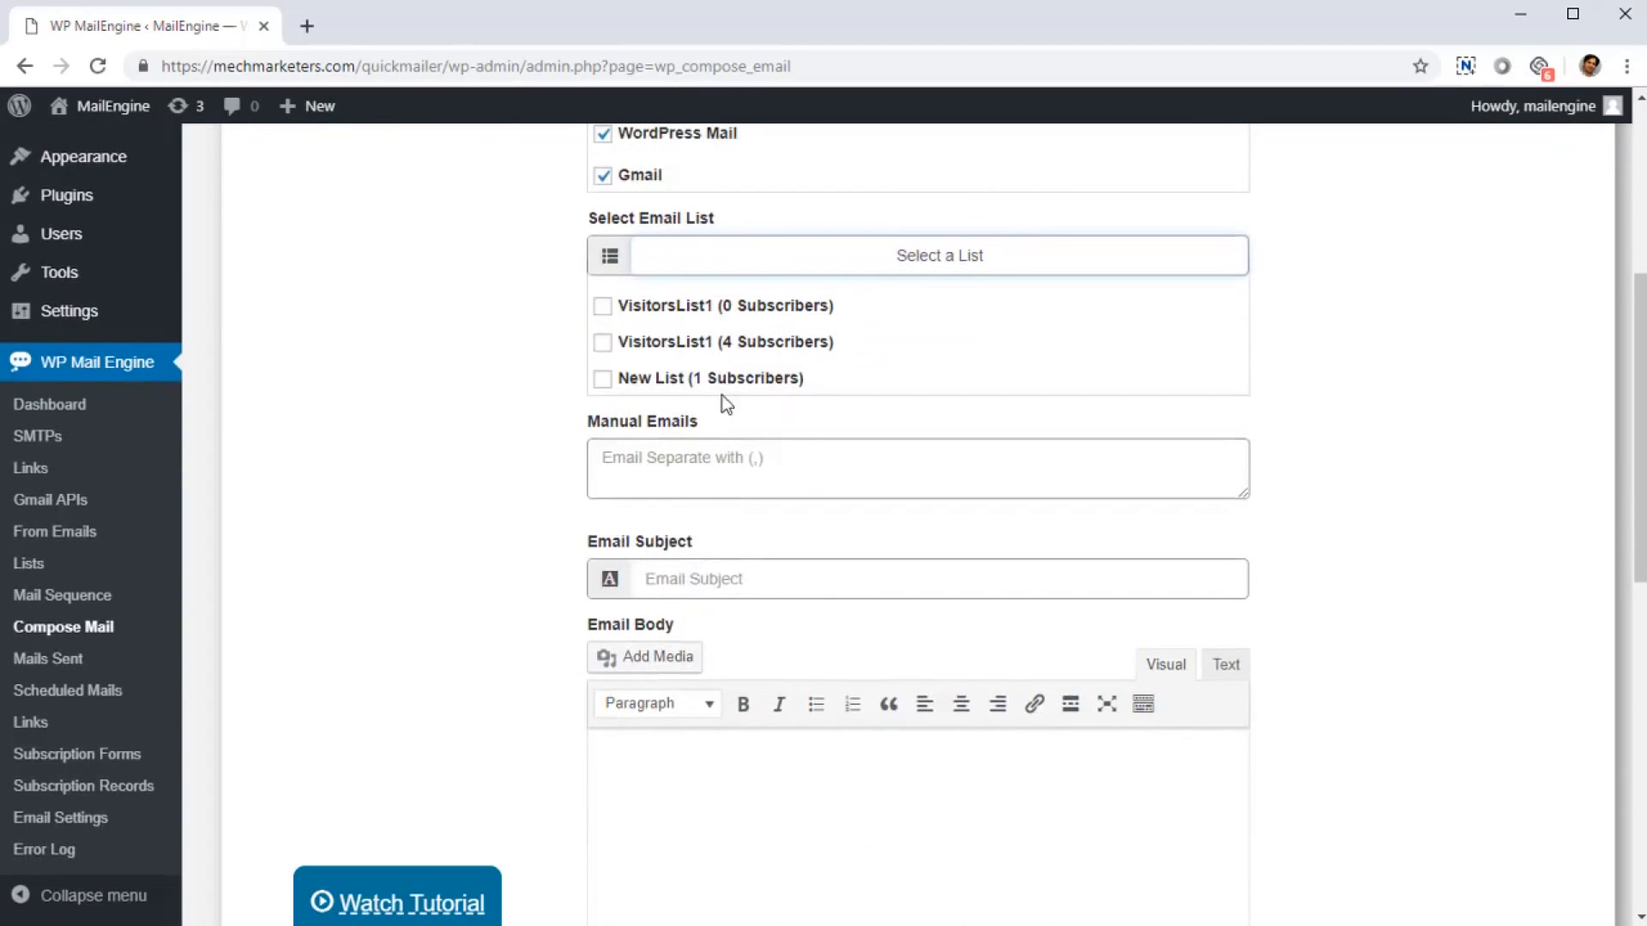
pyautogui.click(688, 350)
pyautogui.click(602, 306)
pyautogui.click(602, 342)
pyautogui.click(602, 379)
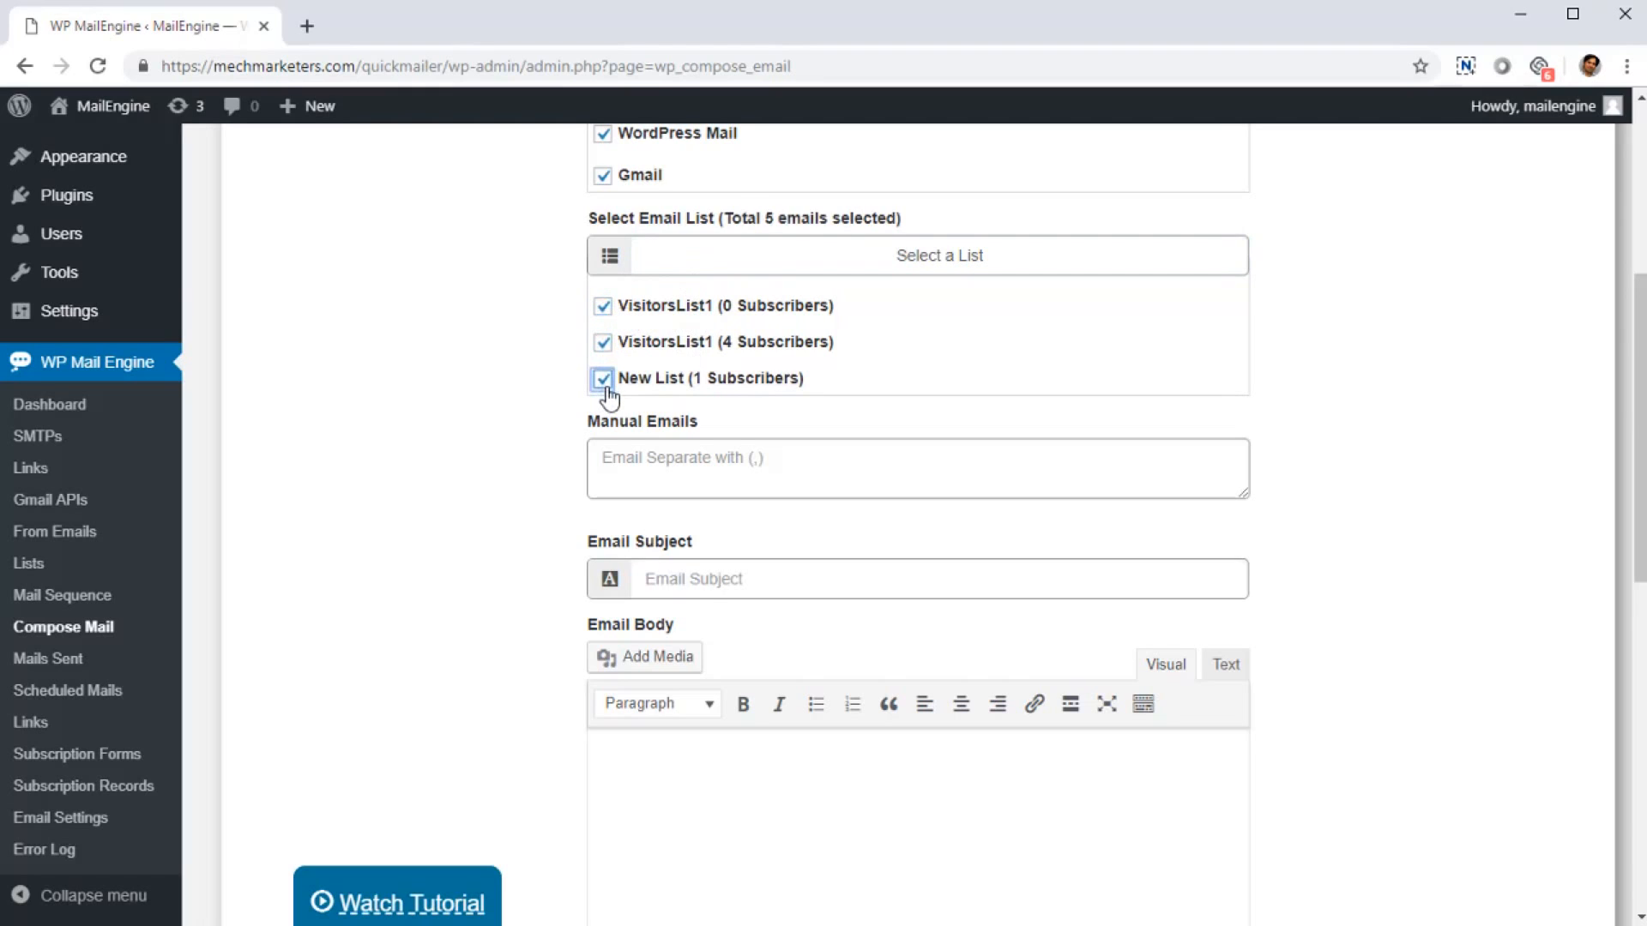
pyautogui.click(602, 342)
pyautogui.click(607, 383)
# - Enter one recipient's email address in the Manual Emails field
pyautogui.click(662, 486)
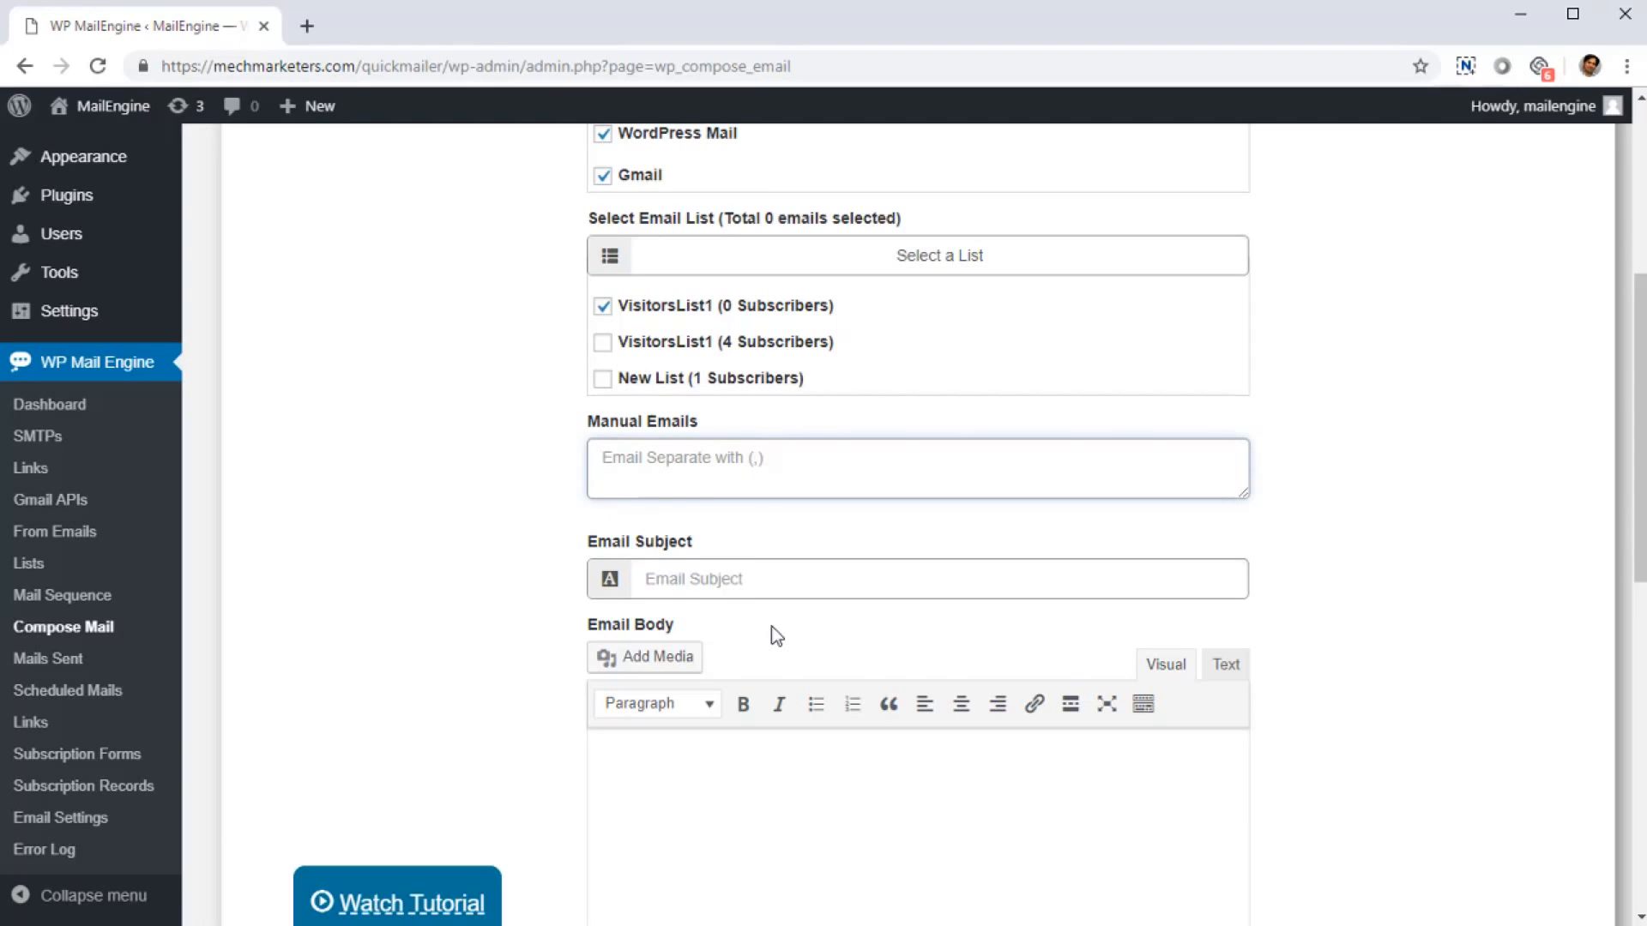
pyautogui.write('email@email.com')
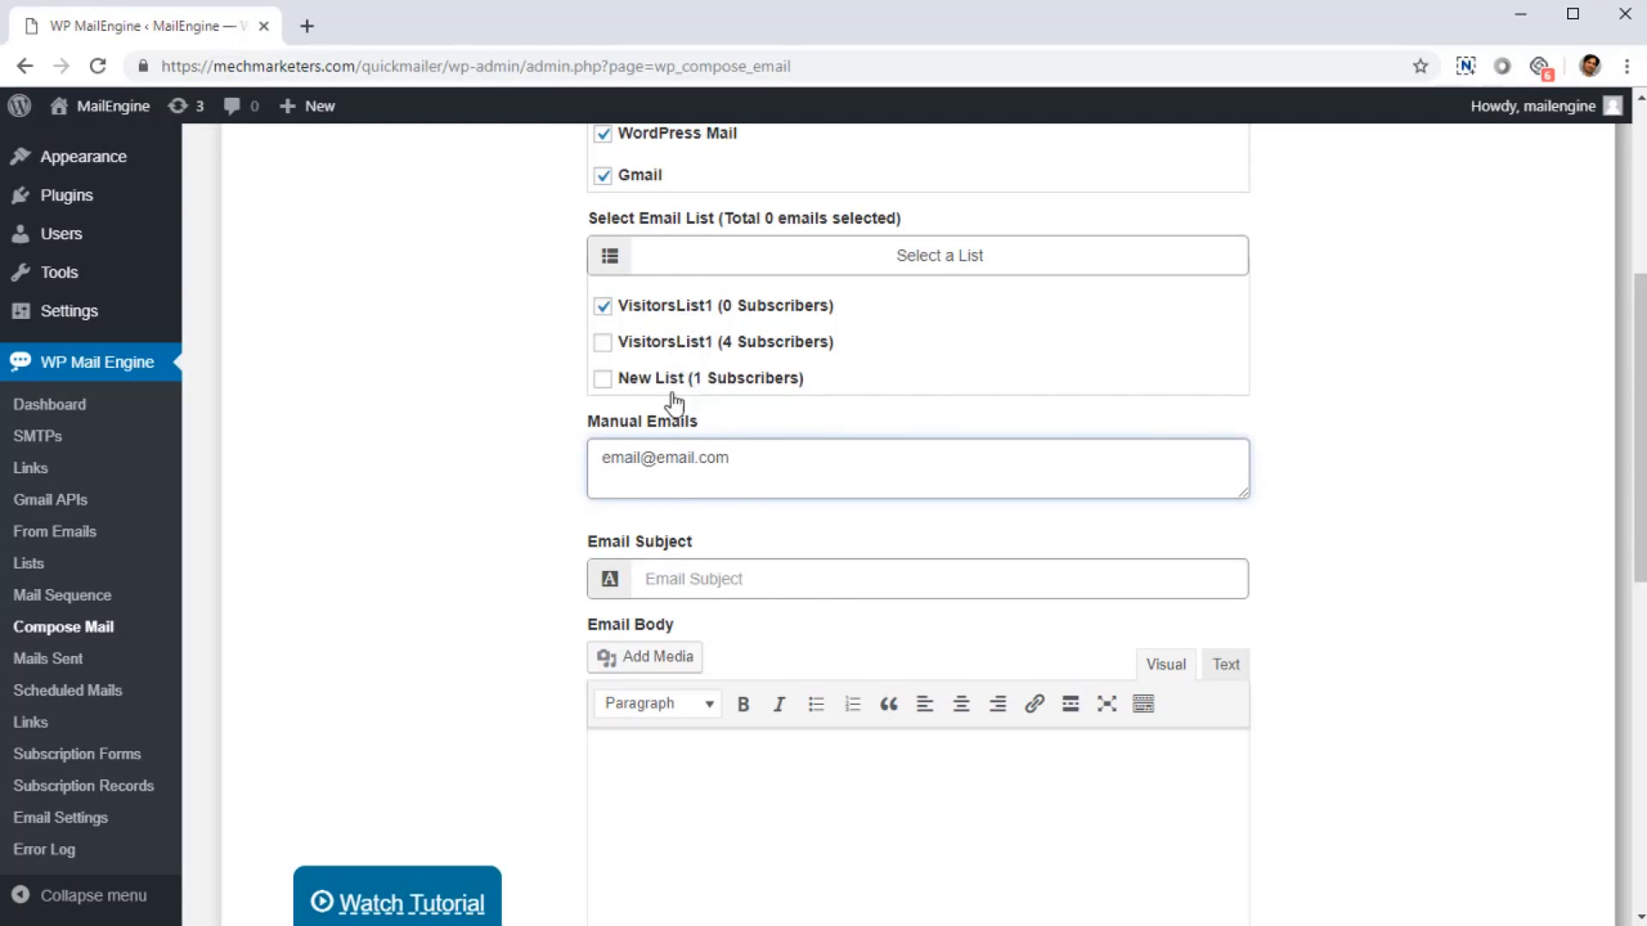
pyautogui.moveTo(718, 464); pyautogui.dragTo(440, 549)
pyautogui.moveTo(816, 466); pyautogui.dragTo(559, 487)
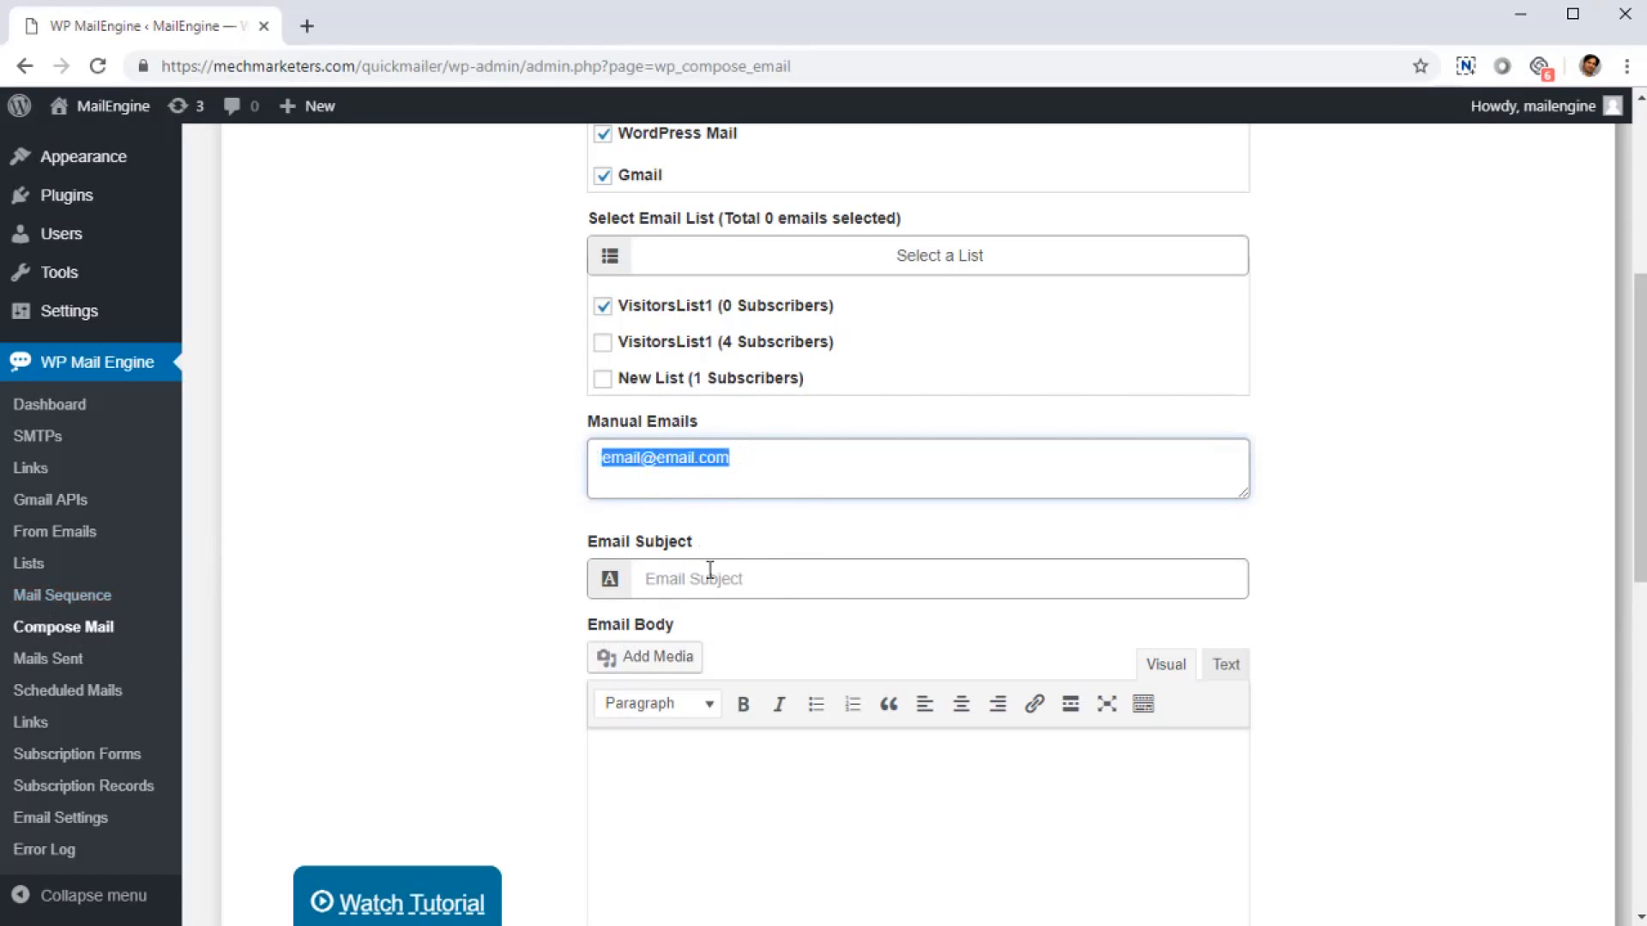
pyautogui.click(781, 477)
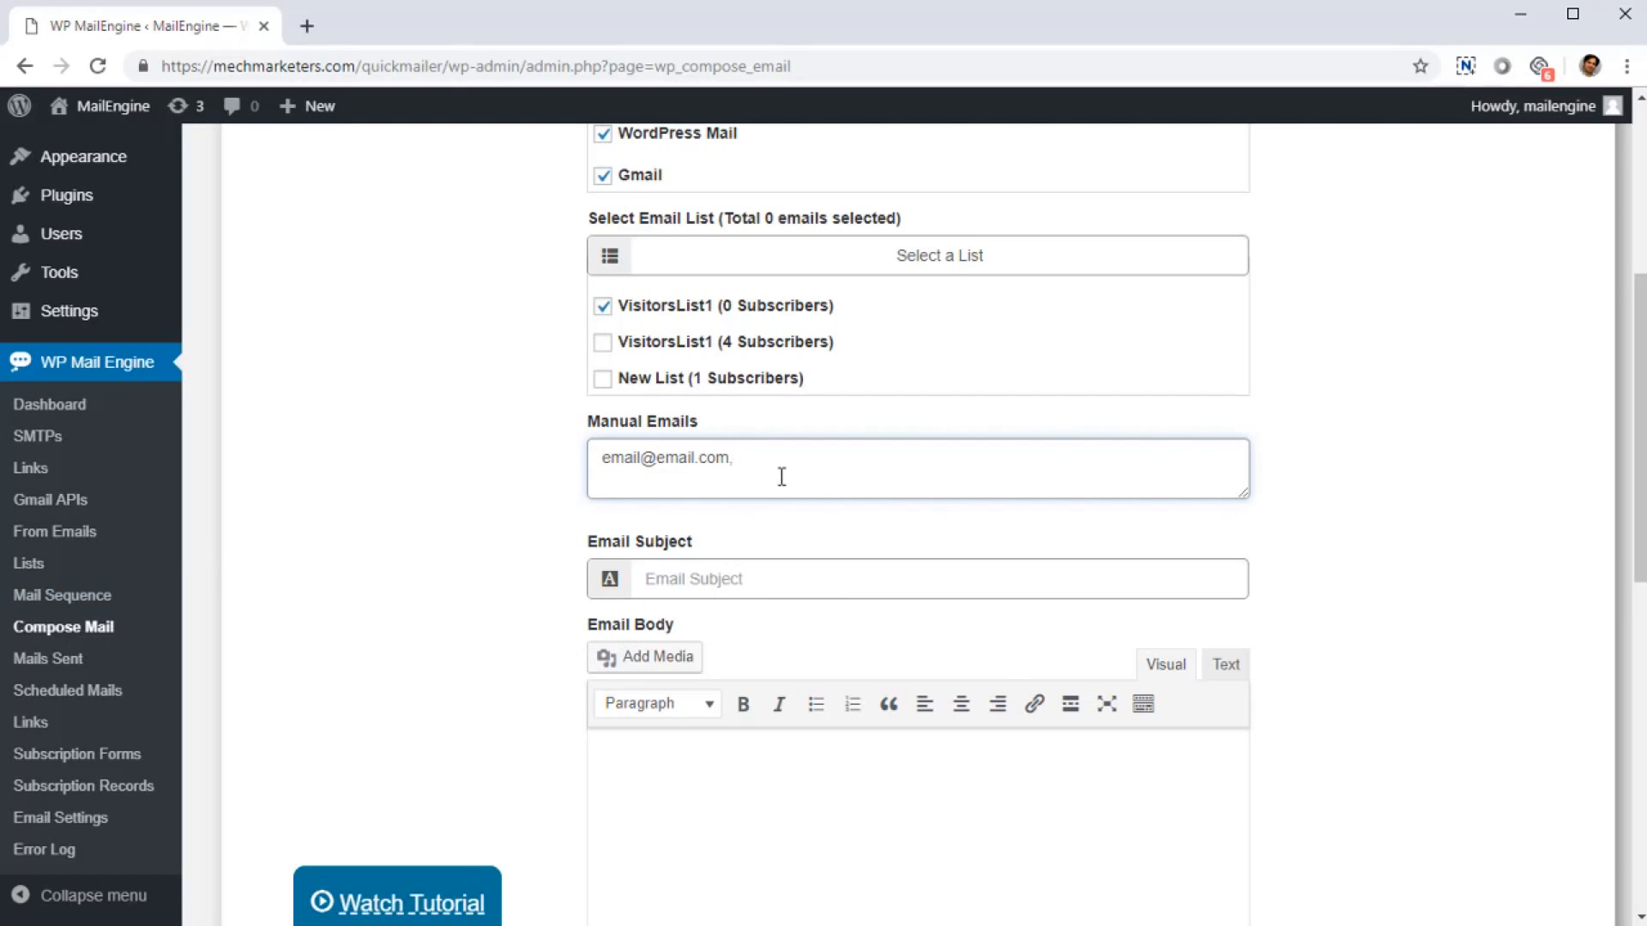
pyautogui.press('Tab')
# - Set the email subject to "This is my fantastic subject live"
pyautogui.scroll(-1, 652, 570)
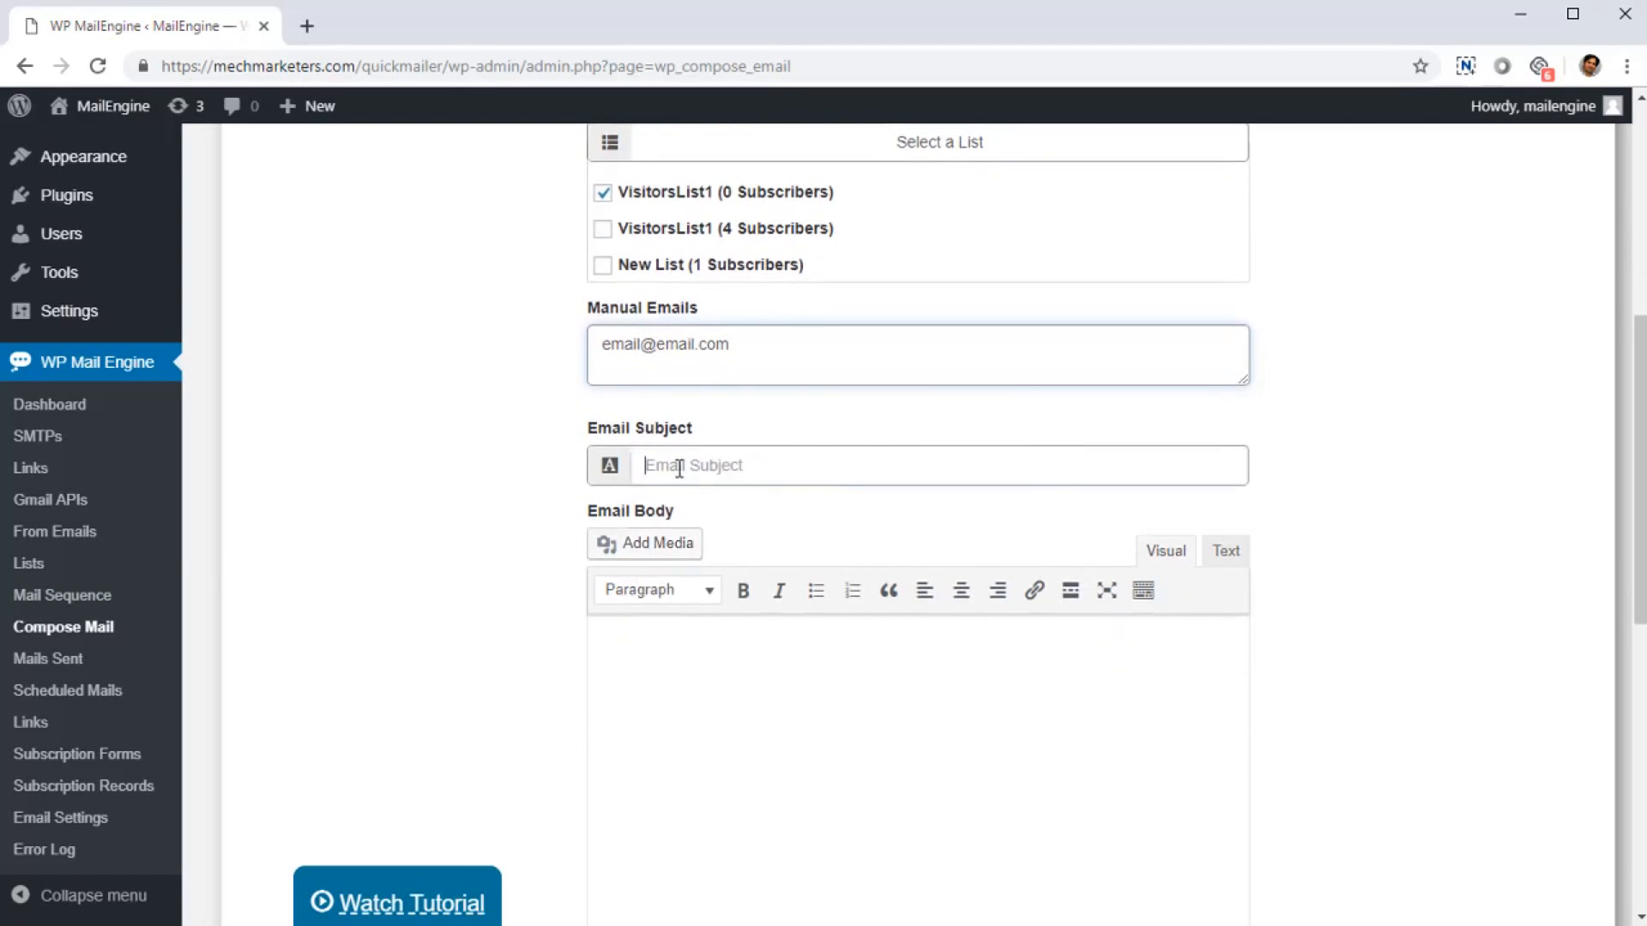
pyautogui.click(679, 468)
pyautogui.write('Thi')
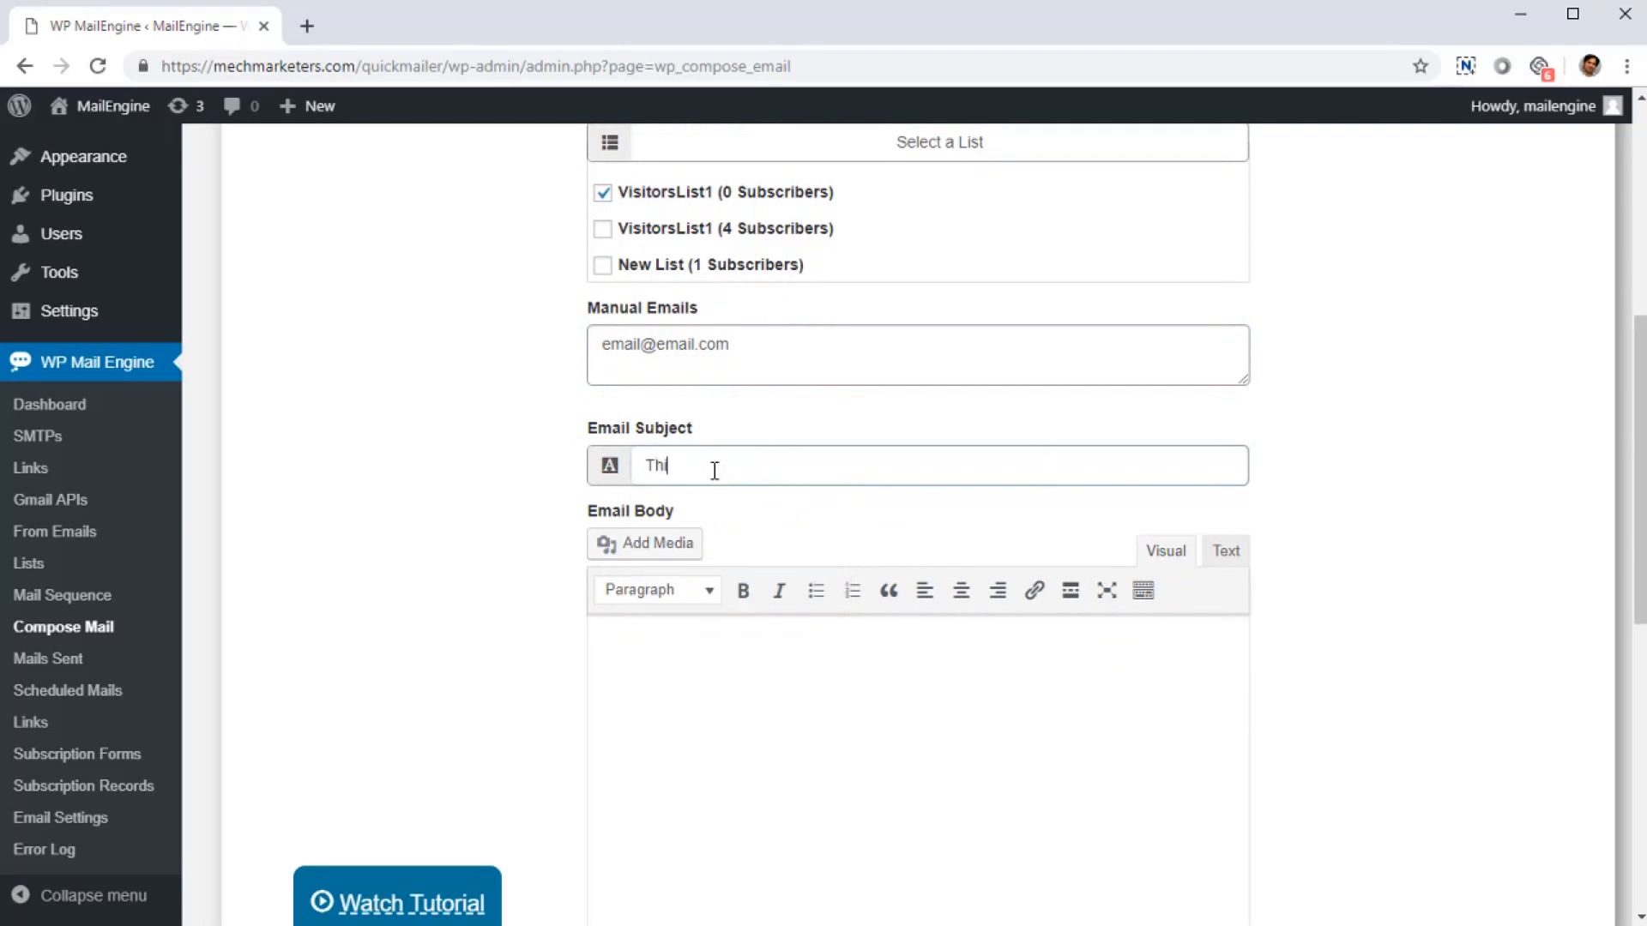
pyautogui.write('s is my fantastic subject line')
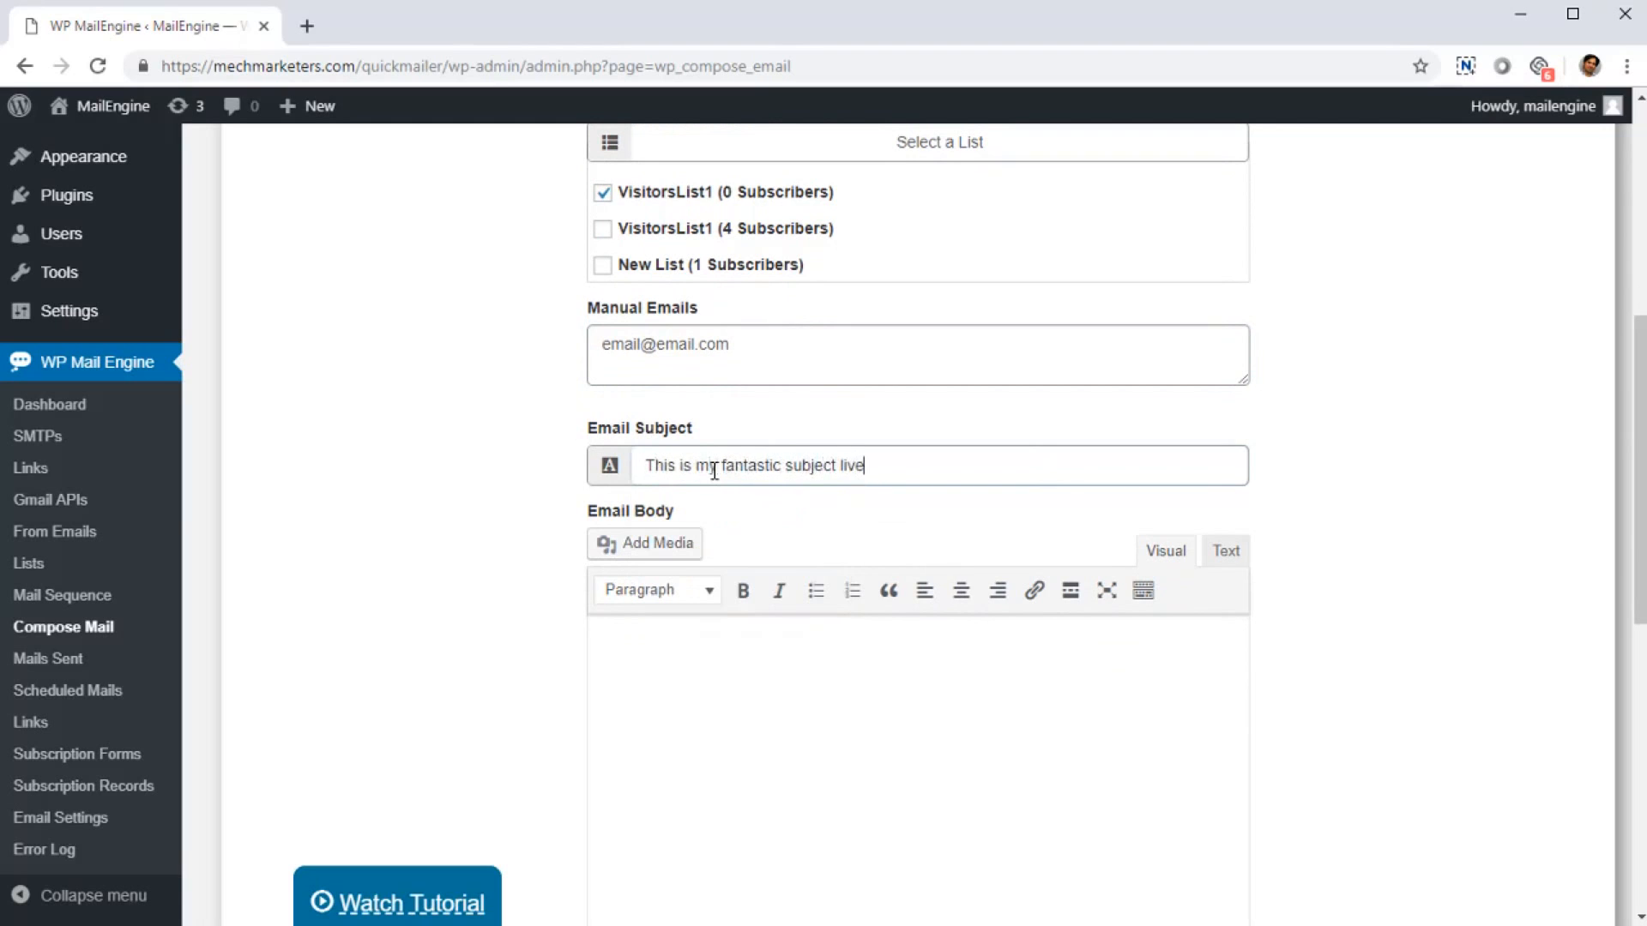
# - Begin the email body with the greeting "Hi," followed by the bold paragraph "I am a bold text"
pyautogui.scroll(-5, 712, 481)
pyautogui.click(844, 337)
pyautogui.scroll(4, 965, 639)
pyautogui.click(854, 648)
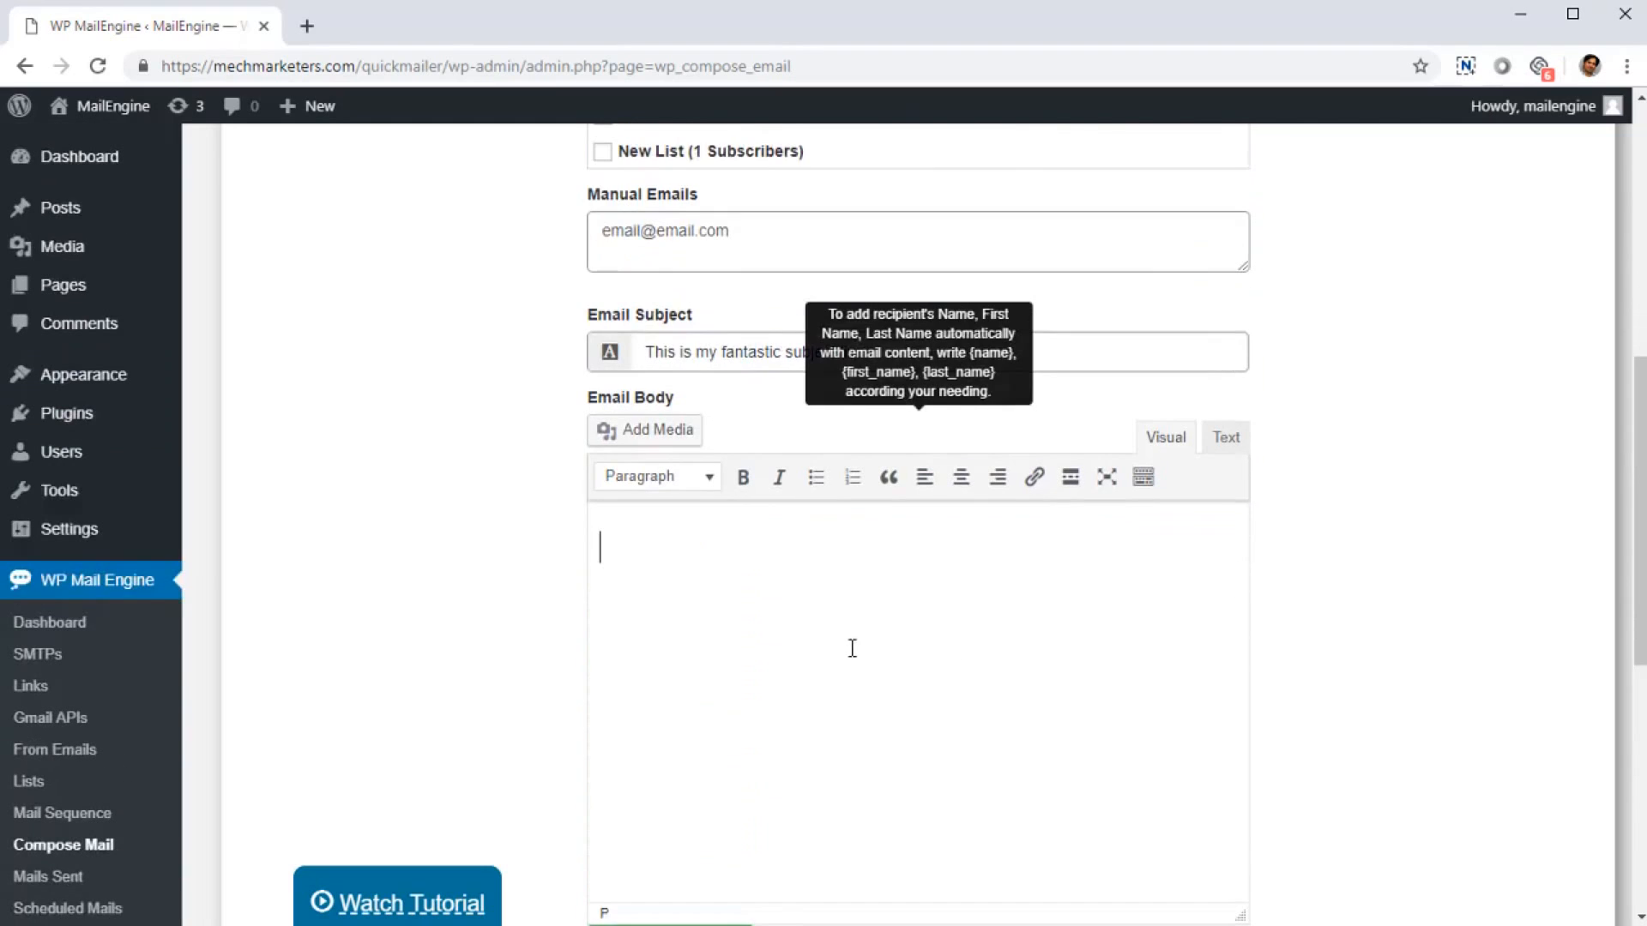
pyautogui.write('Hi,')
pyautogui.press('Return')
pyautogui.press('Return')
pyautogui.press('BackSpace')
pyautogui.hotkey('ctrl', 'b')
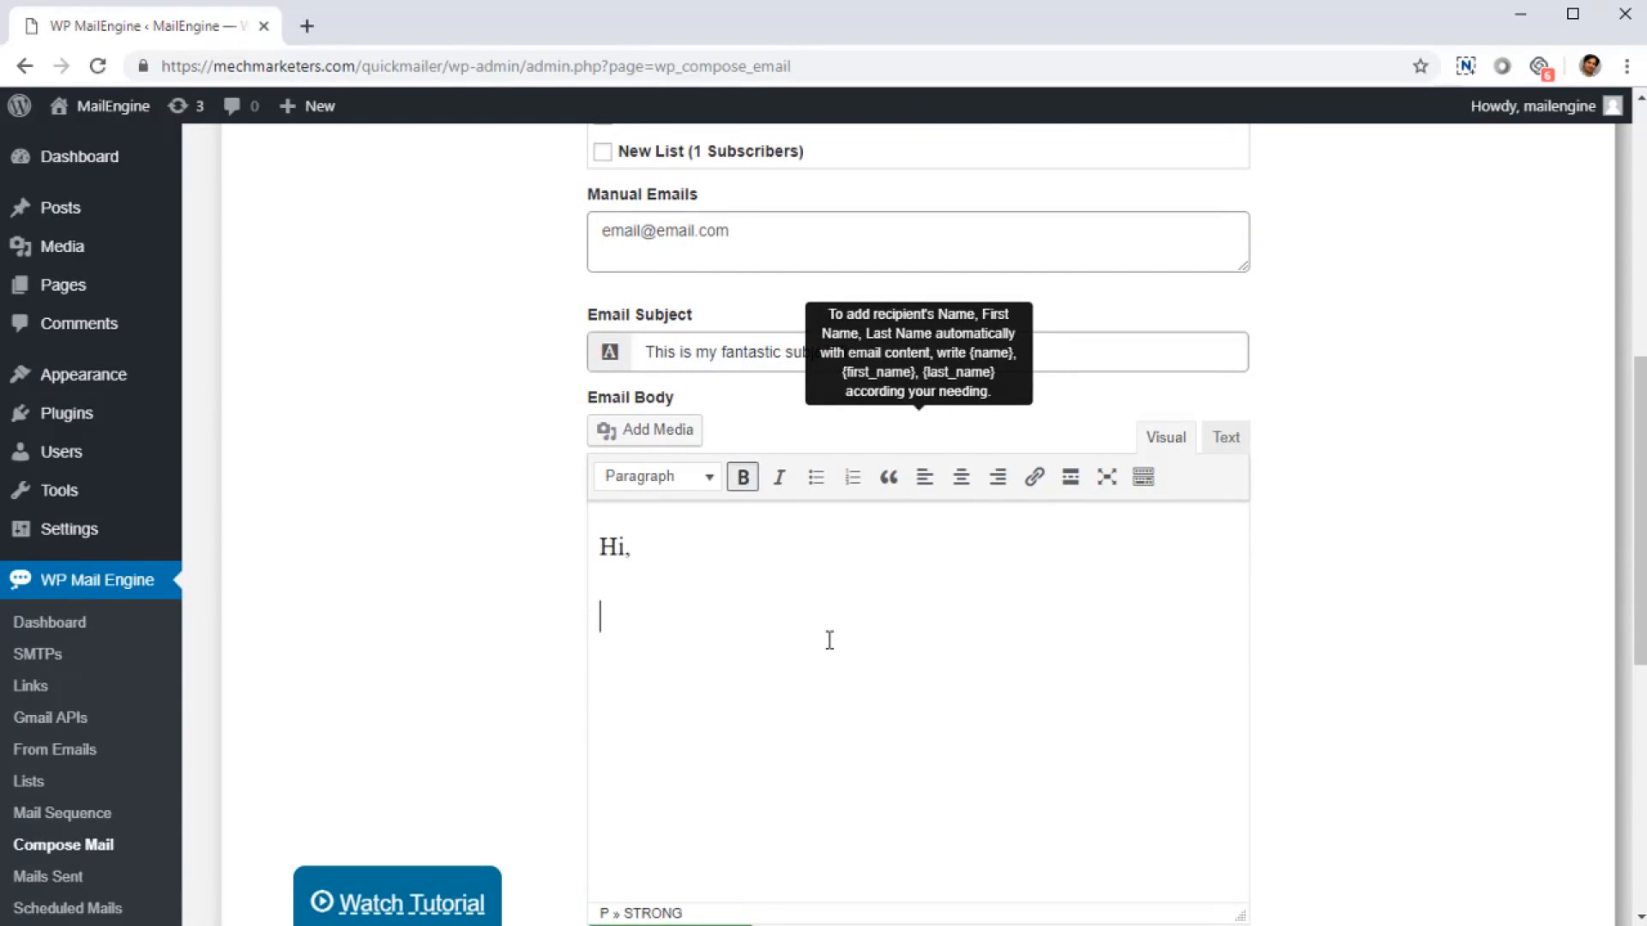
pyautogui.write('I am a bold text')
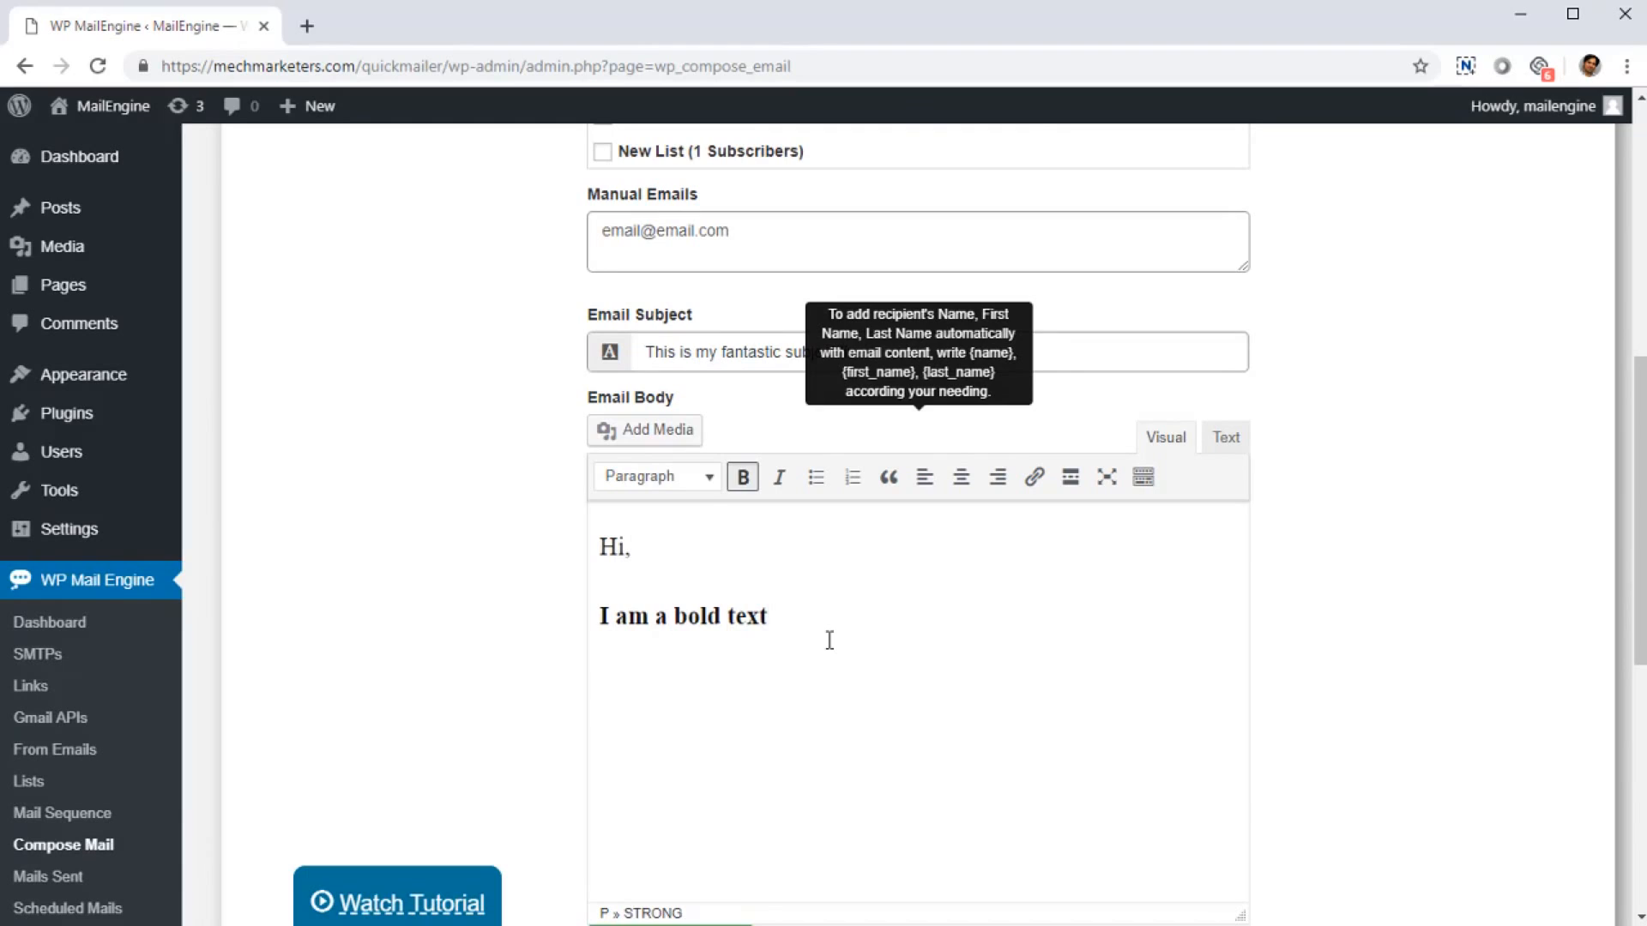
pyautogui.hotkey('ctrl', 'b')
# - Add the italic line "I am italic" below the bold paragraph in the email body
pyautogui.press('Return')
pyautogui.write('I')
pyautogui.press('BackSpace')
pyautogui.hotkey('ctrl', 'i')
pyautogui.write('I am italic')
pyautogui.press('BackSpace')
pyautogui.press('BackSpace')
pyautogui.press('BackSpace')
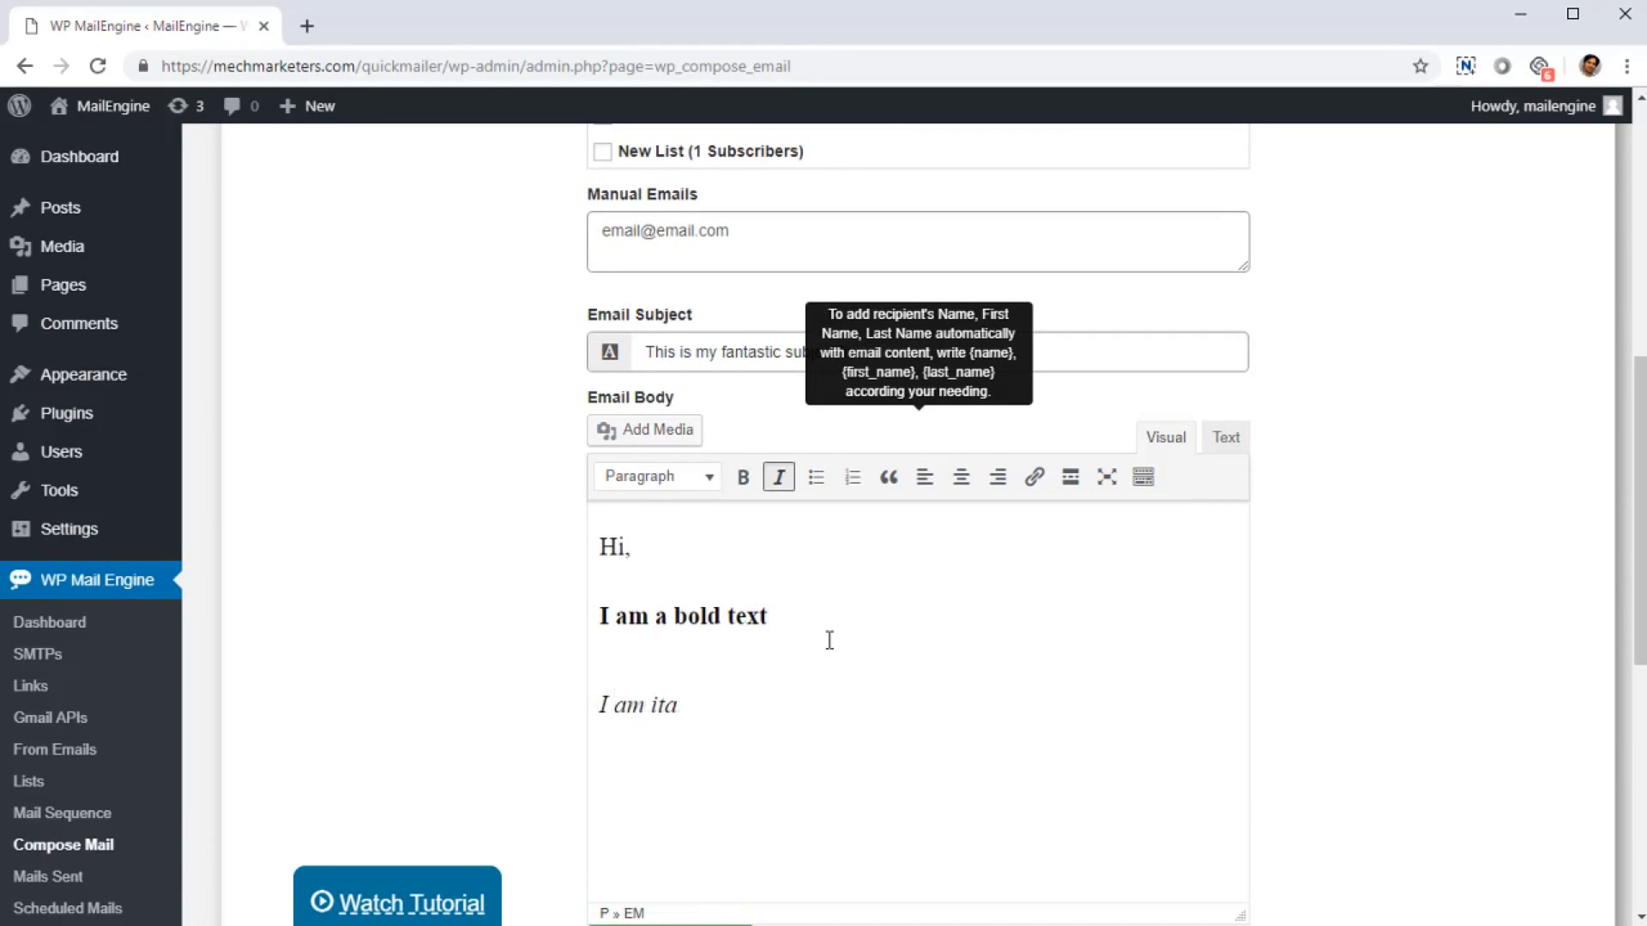
pyautogui.write('lic')
pyautogui.hotkey('ctrl', 'i')
# - Add a bulleted list with the single item "This is a list" below the italic line
pyautogui.press('Return')
pyautogui.click(816, 478)
pyautogui.write('This is a')
pyautogui.press('BackSpace')
pyautogui.press('BackSpace')
pyautogui.press('BackSpace')
pyautogui.press('BackSpace')
pyautogui.press('BackSpace')
pyautogui.press('BackSpace')
pyautogui.write('is is a list')
pyautogui.press('Return')
pyautogui.press('BackSpace')
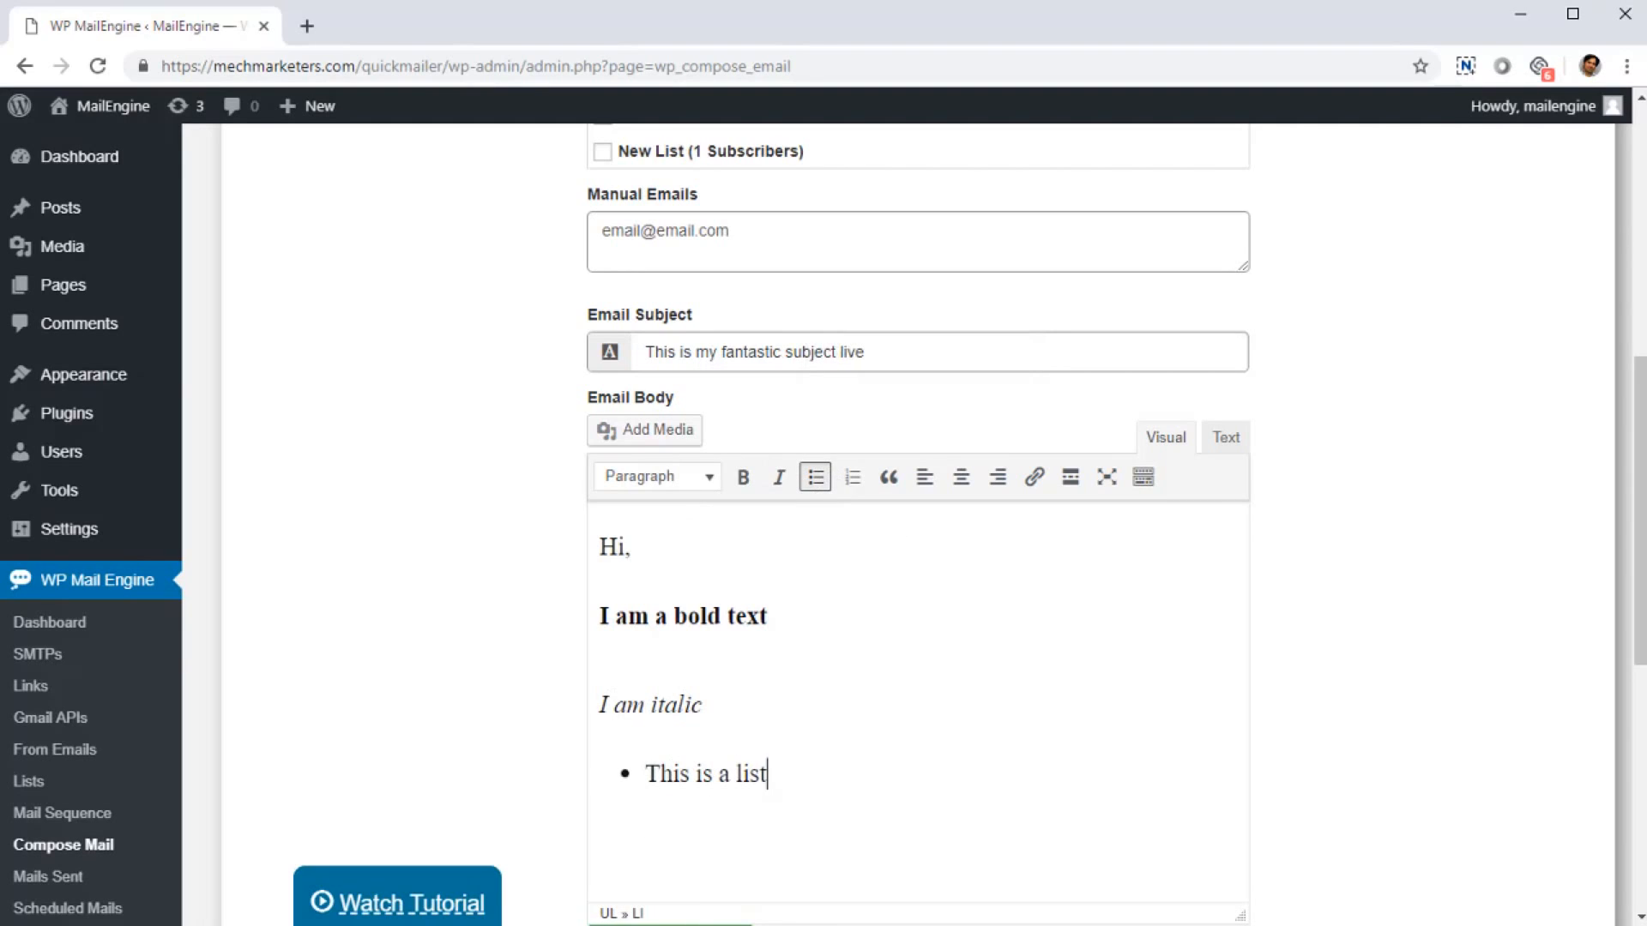
# - End the bulleted list and add a normal paragraph reading "Smaller" below it
pyautogui.press('Return')
pyautogui.press('Return')
pyautogui.write('Smaller')
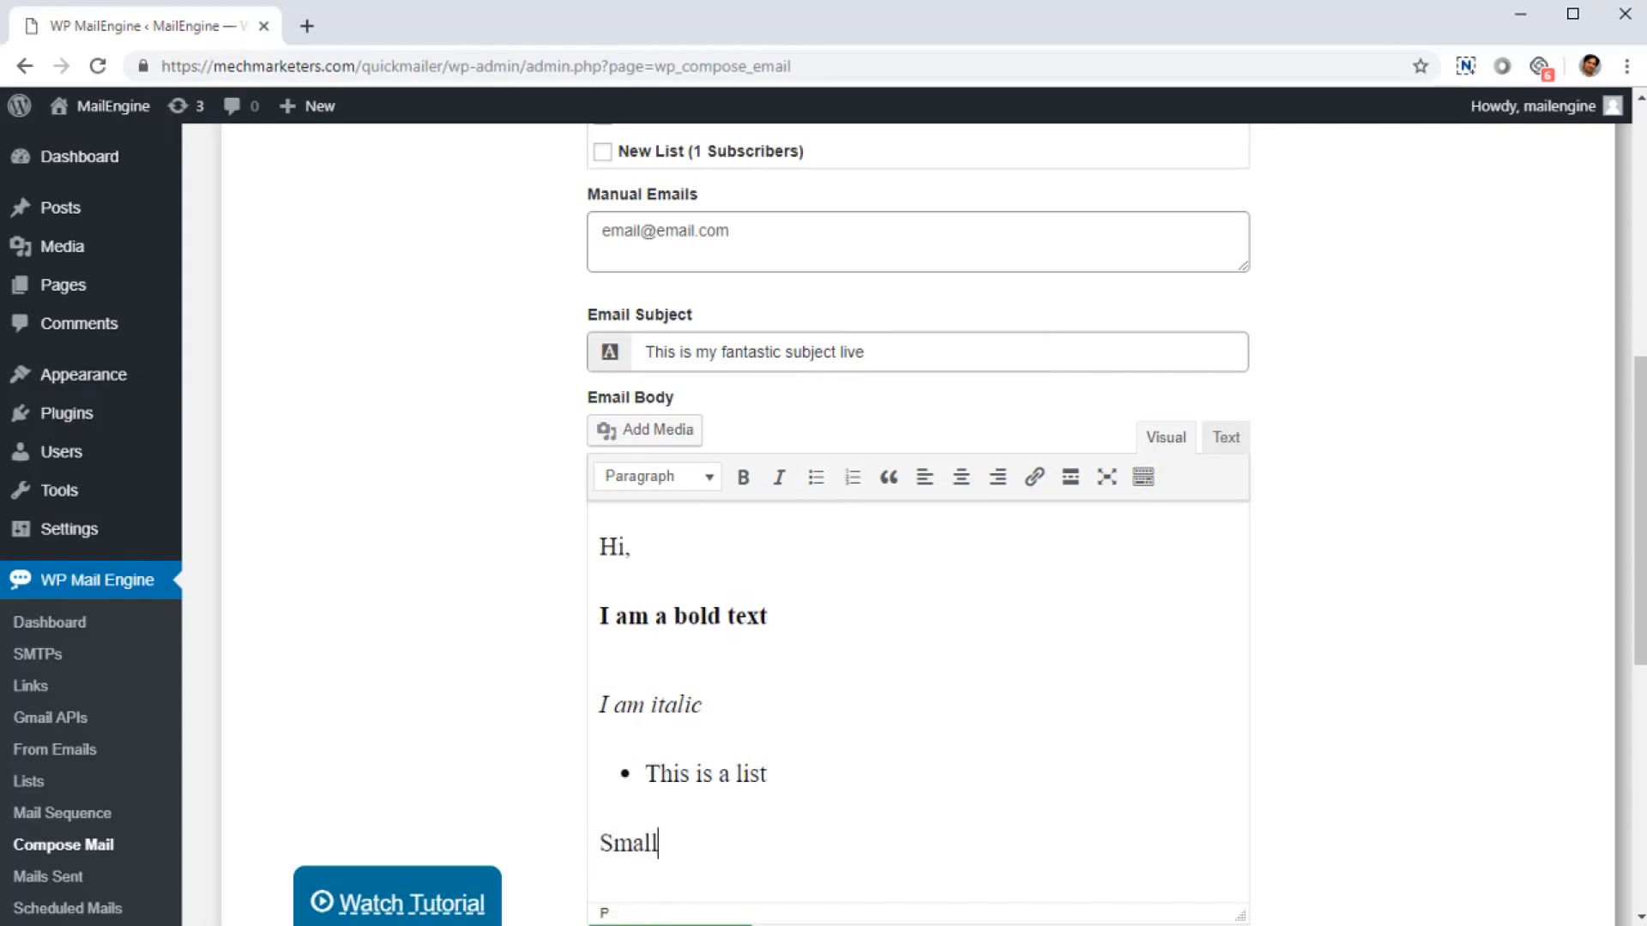
# - Select the word "Smaller" and view the available paragraph and heading formats without applying one
pyautogui.doubleClick(643, 841)
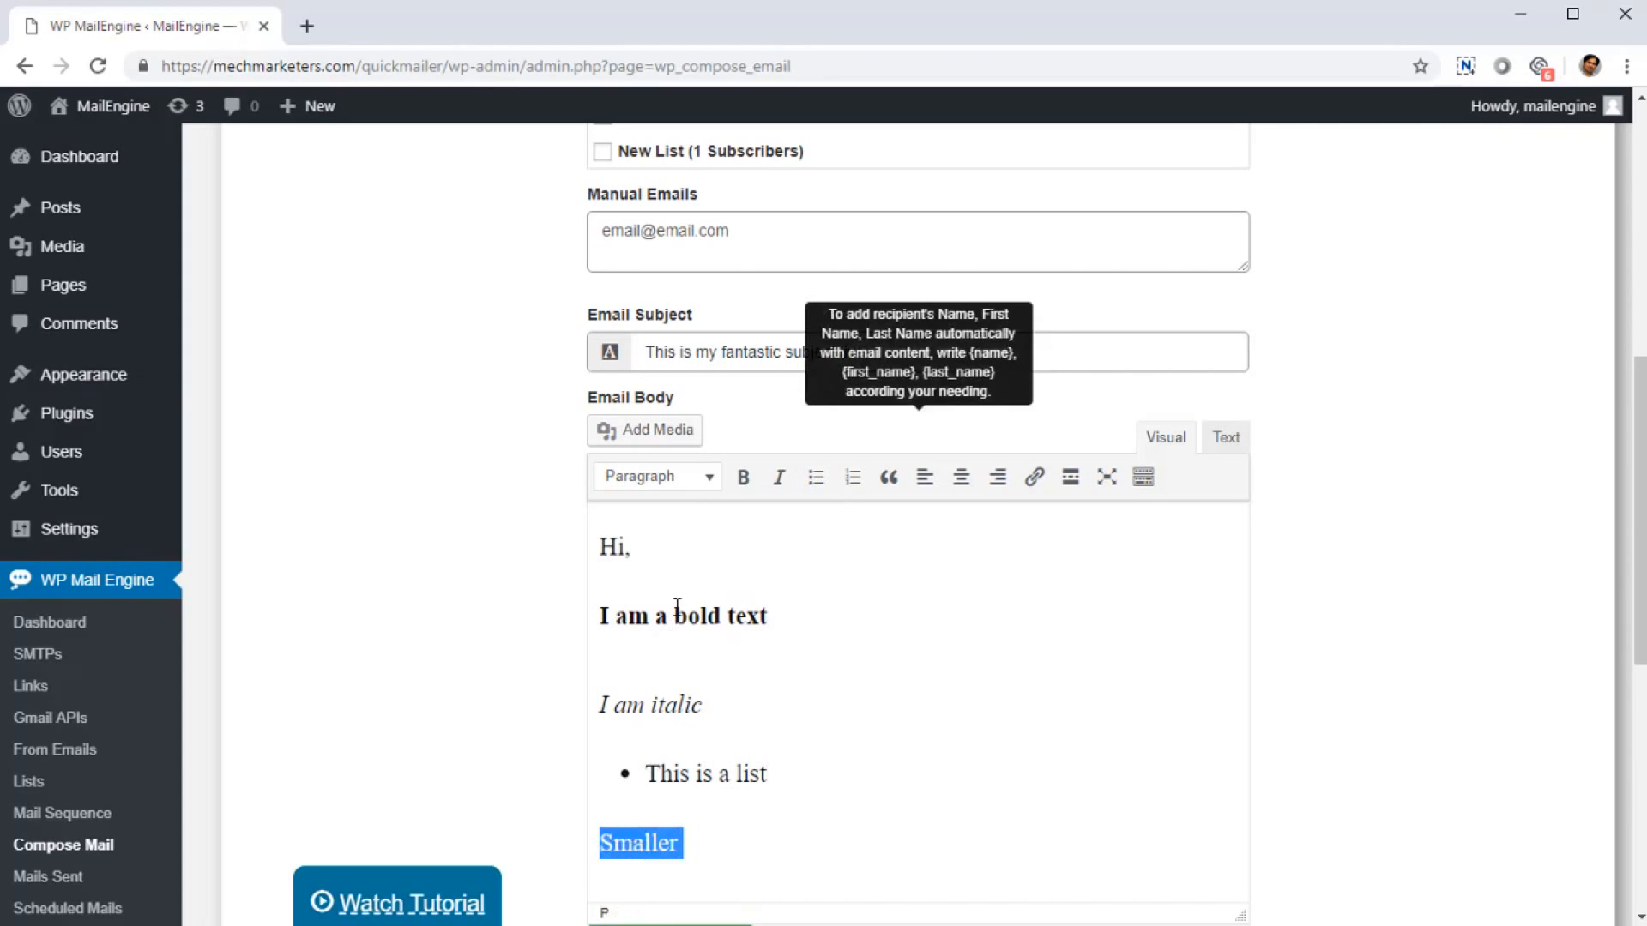
pyautogui.click(703, 481)
pyautogui.scroll(-4, 677, 867)
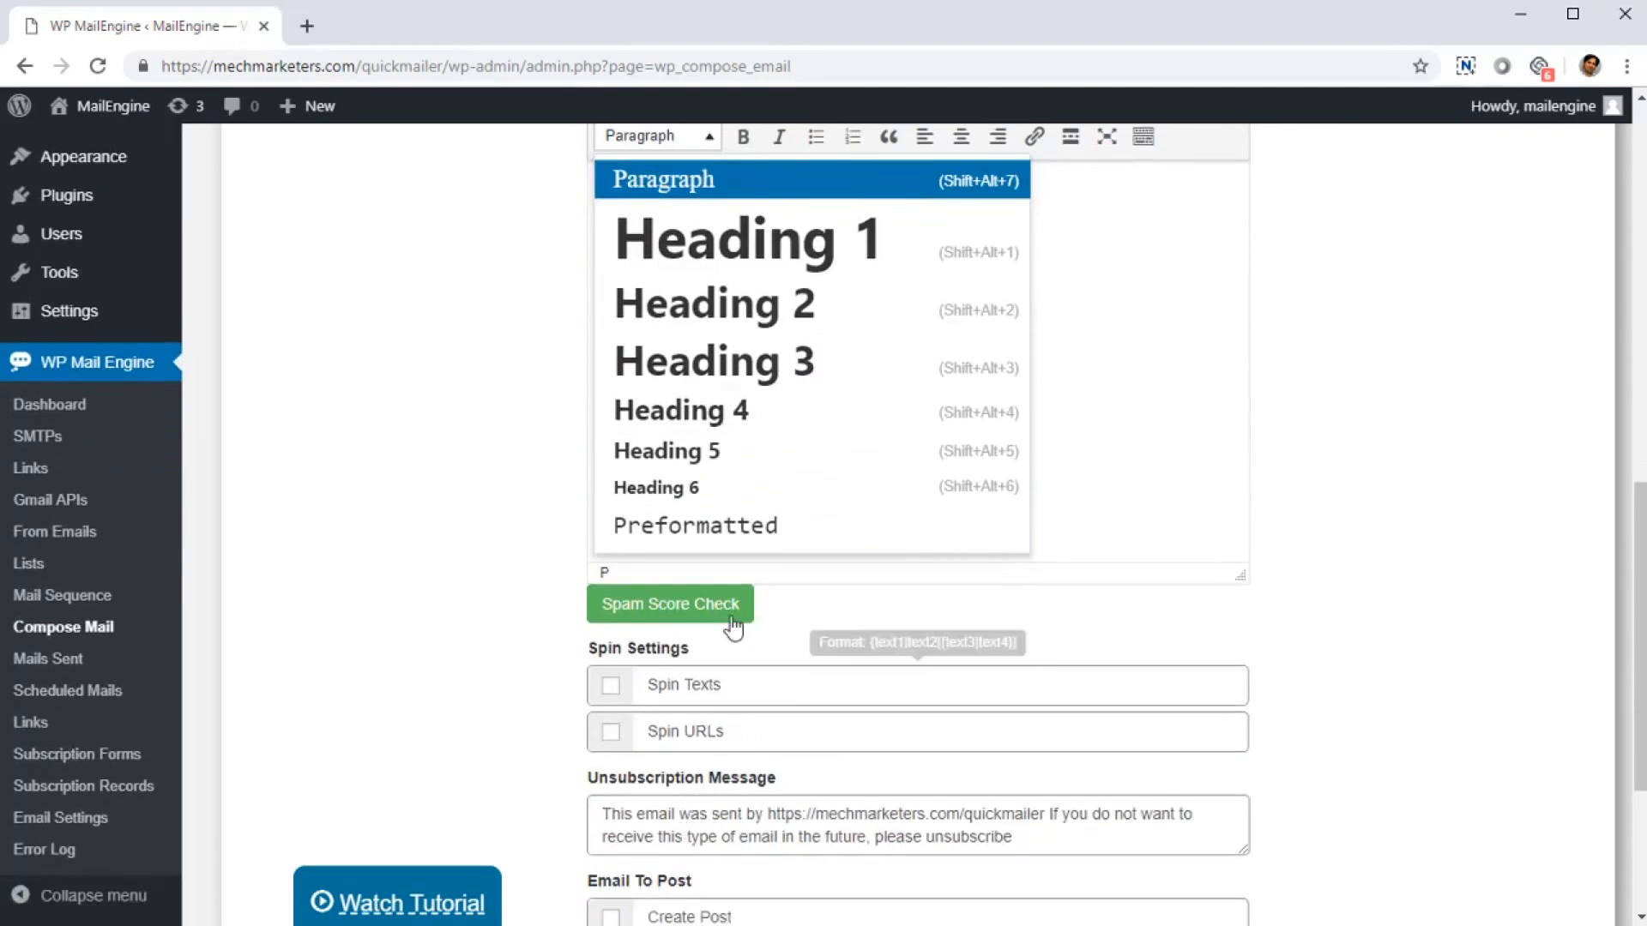
pyautogui.scroll(3, 600, 557)
pyautogui.click(456, 482)
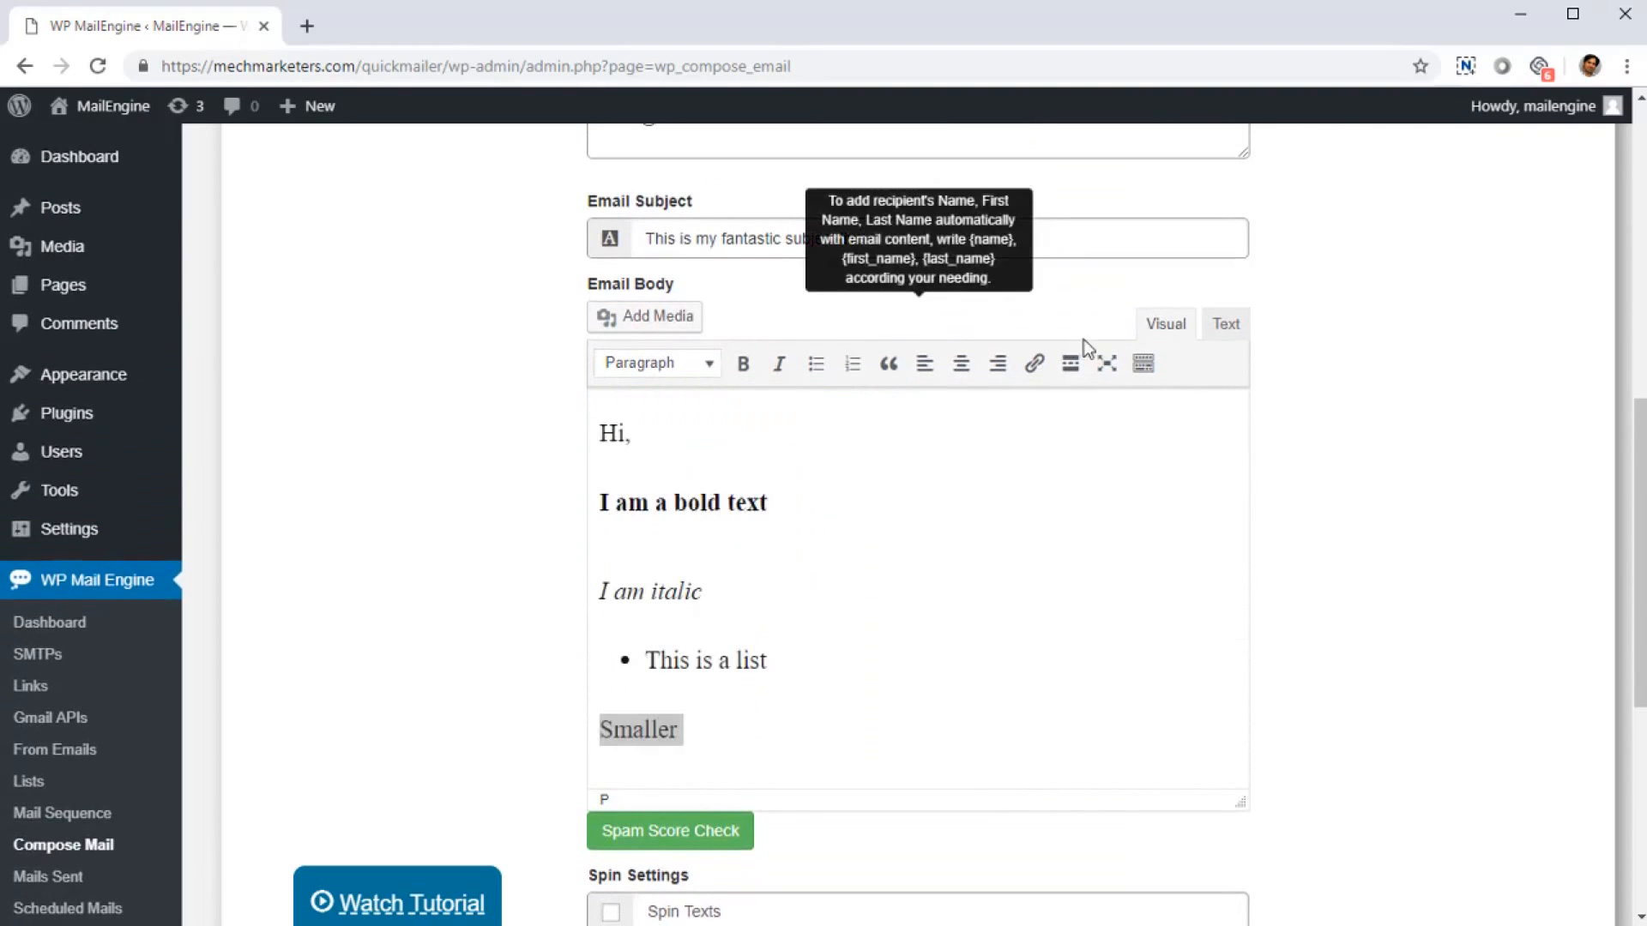
# - Examine the HTML source of the email body in the Text view, including the strong, em and list tags, and return to the Visual view
pyautogui.click(872, 632)
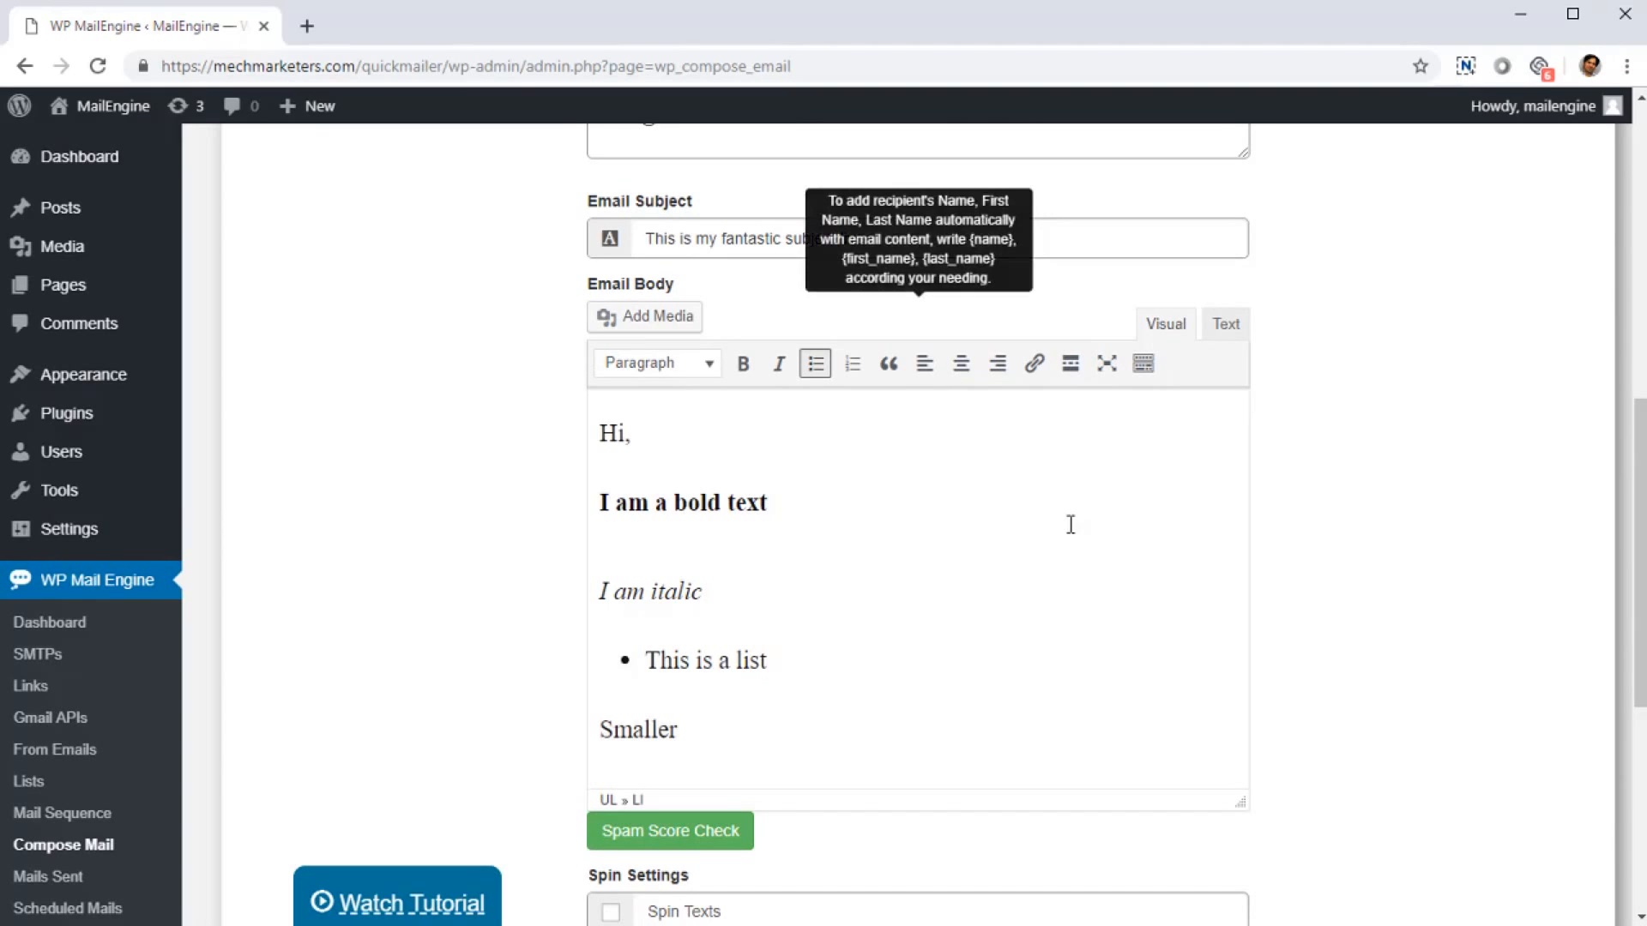
pyautogui.click(1231, 328)
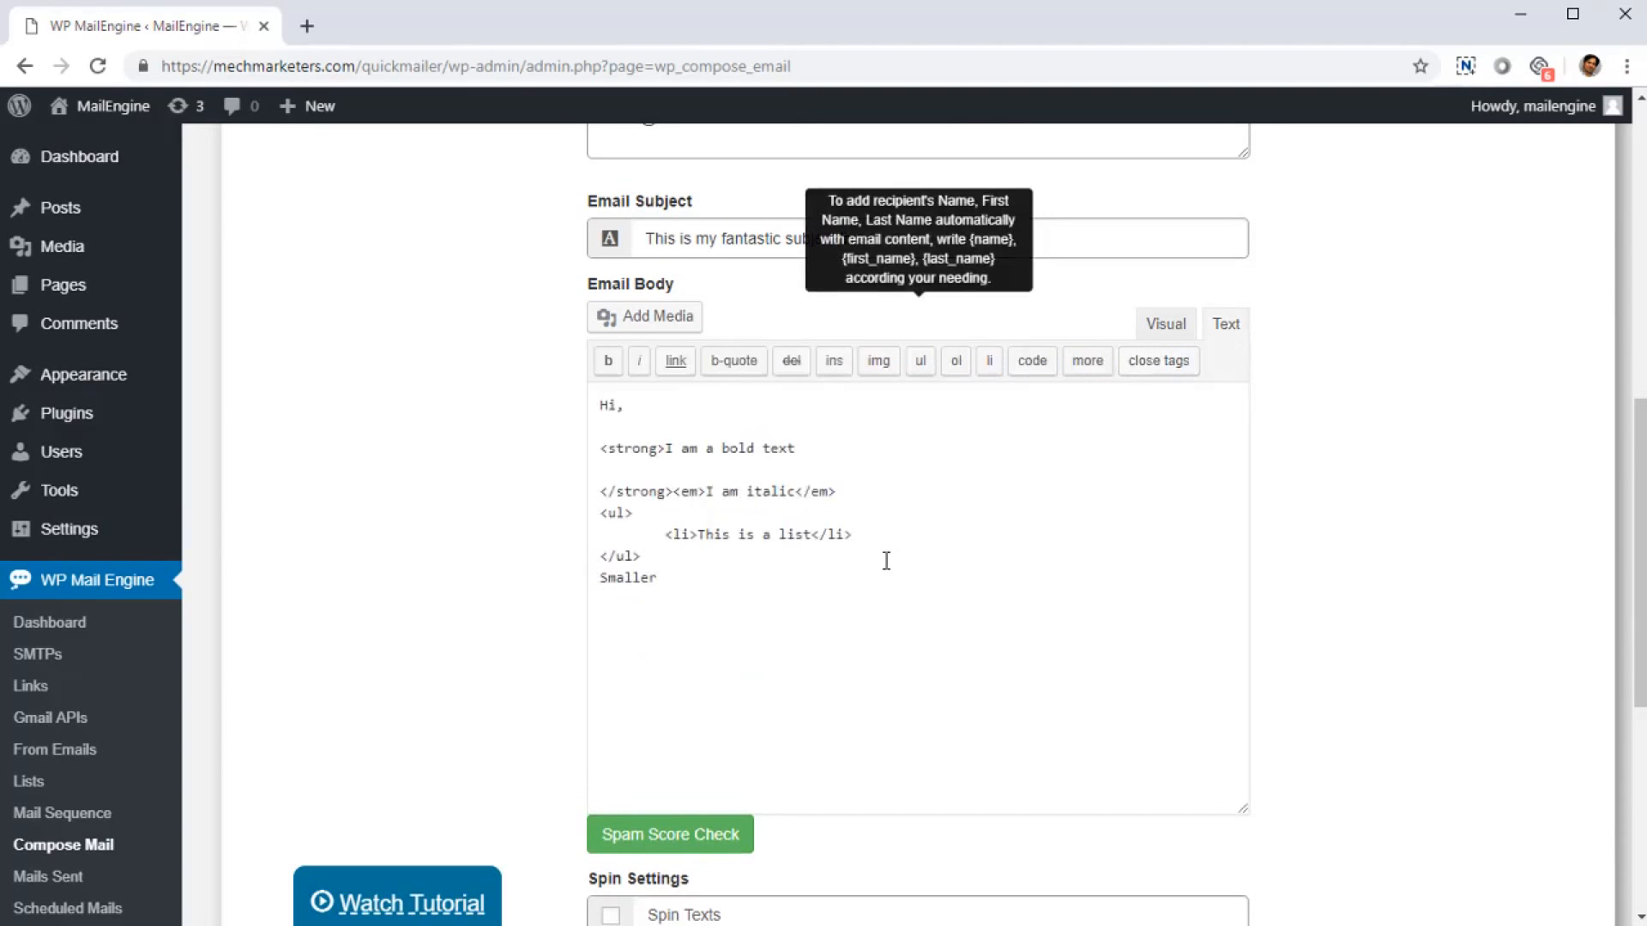
pyautogui.moveTo(708, 620); pyautogui.dragTo(571, 482)
pyautogui.click(667, 592)
pyautogui.moveTo(668, 591); pyautogui.dragTo(576, 485)
pyautogui.click(658, 594)
pyautogui.scroll(-1, 756, 561)
pyautogui.scroll(1, 755, 562)
pyautogui.click(1165, 346)
# - Enable Spin Texts in the Spin Settings below the email body
pyautogui.scroll(-2, 522, 698)
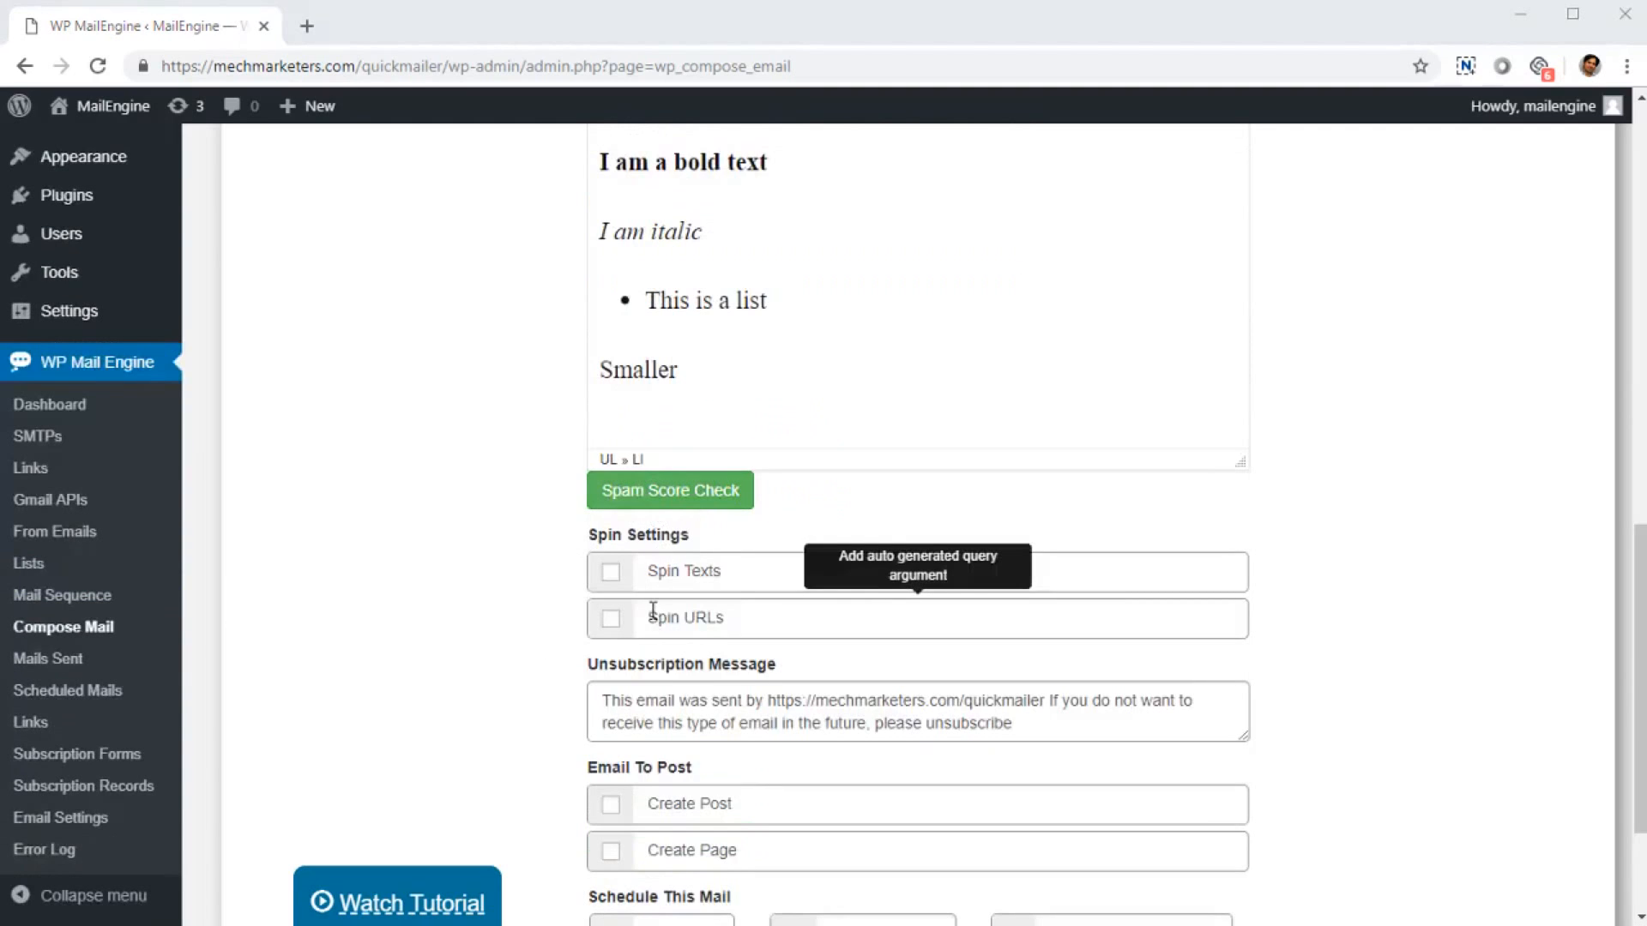
pyautogui.scroll(1, 652, 610)
pyautogui.scroll(-2, 677, 662)
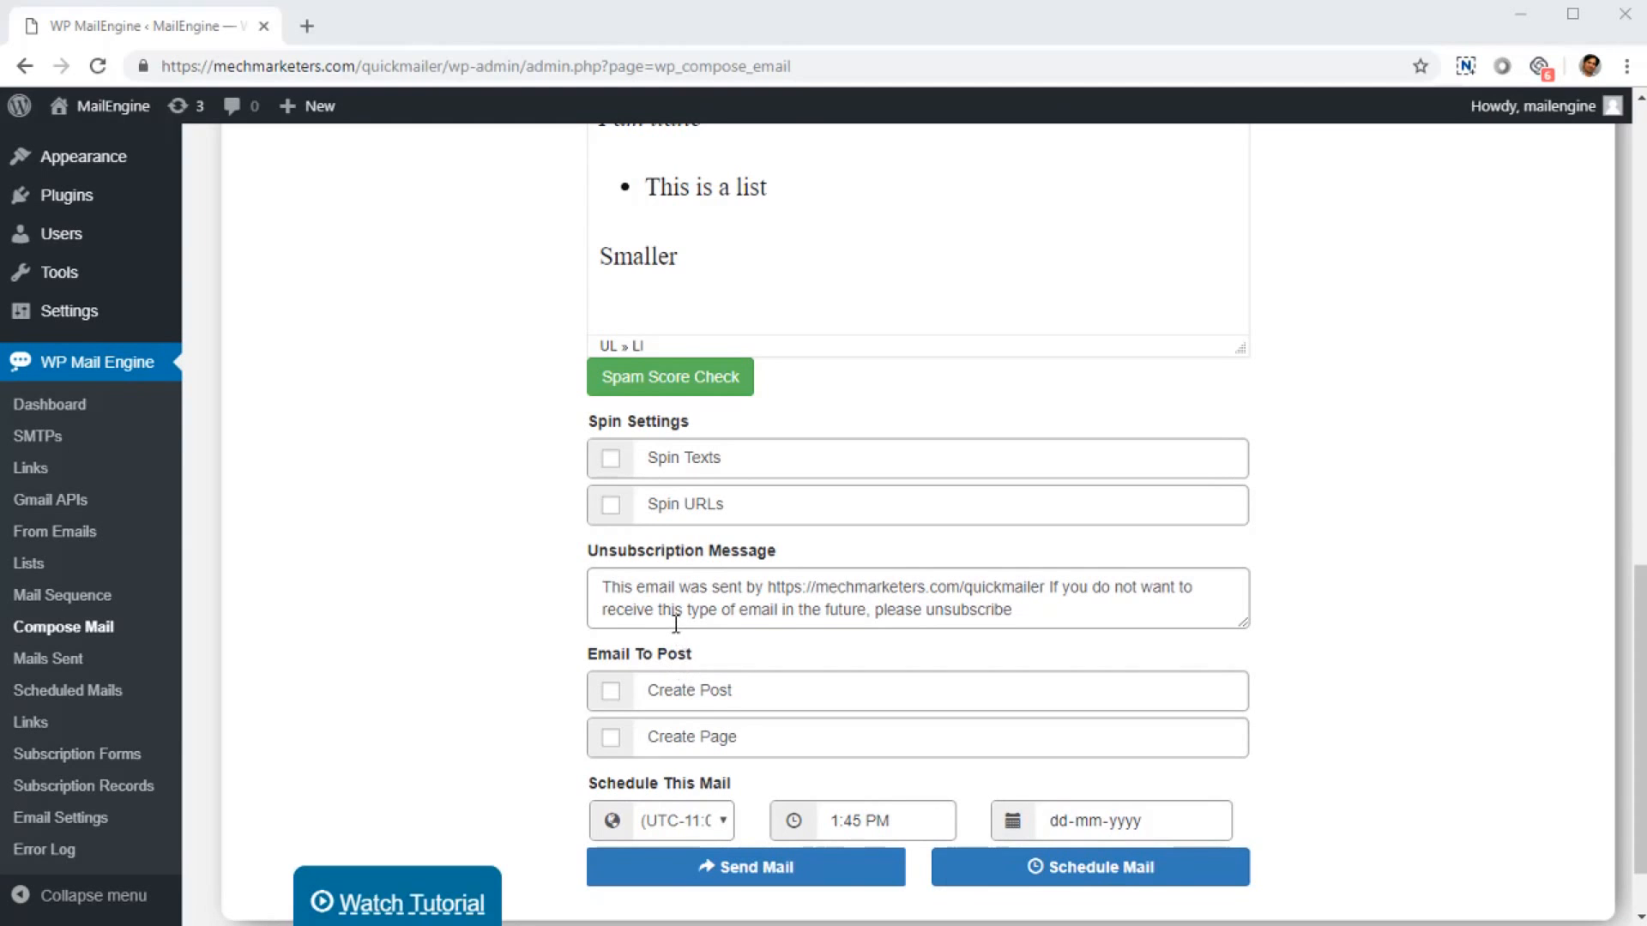
pyautogui.scroll(-1, 676, 623)
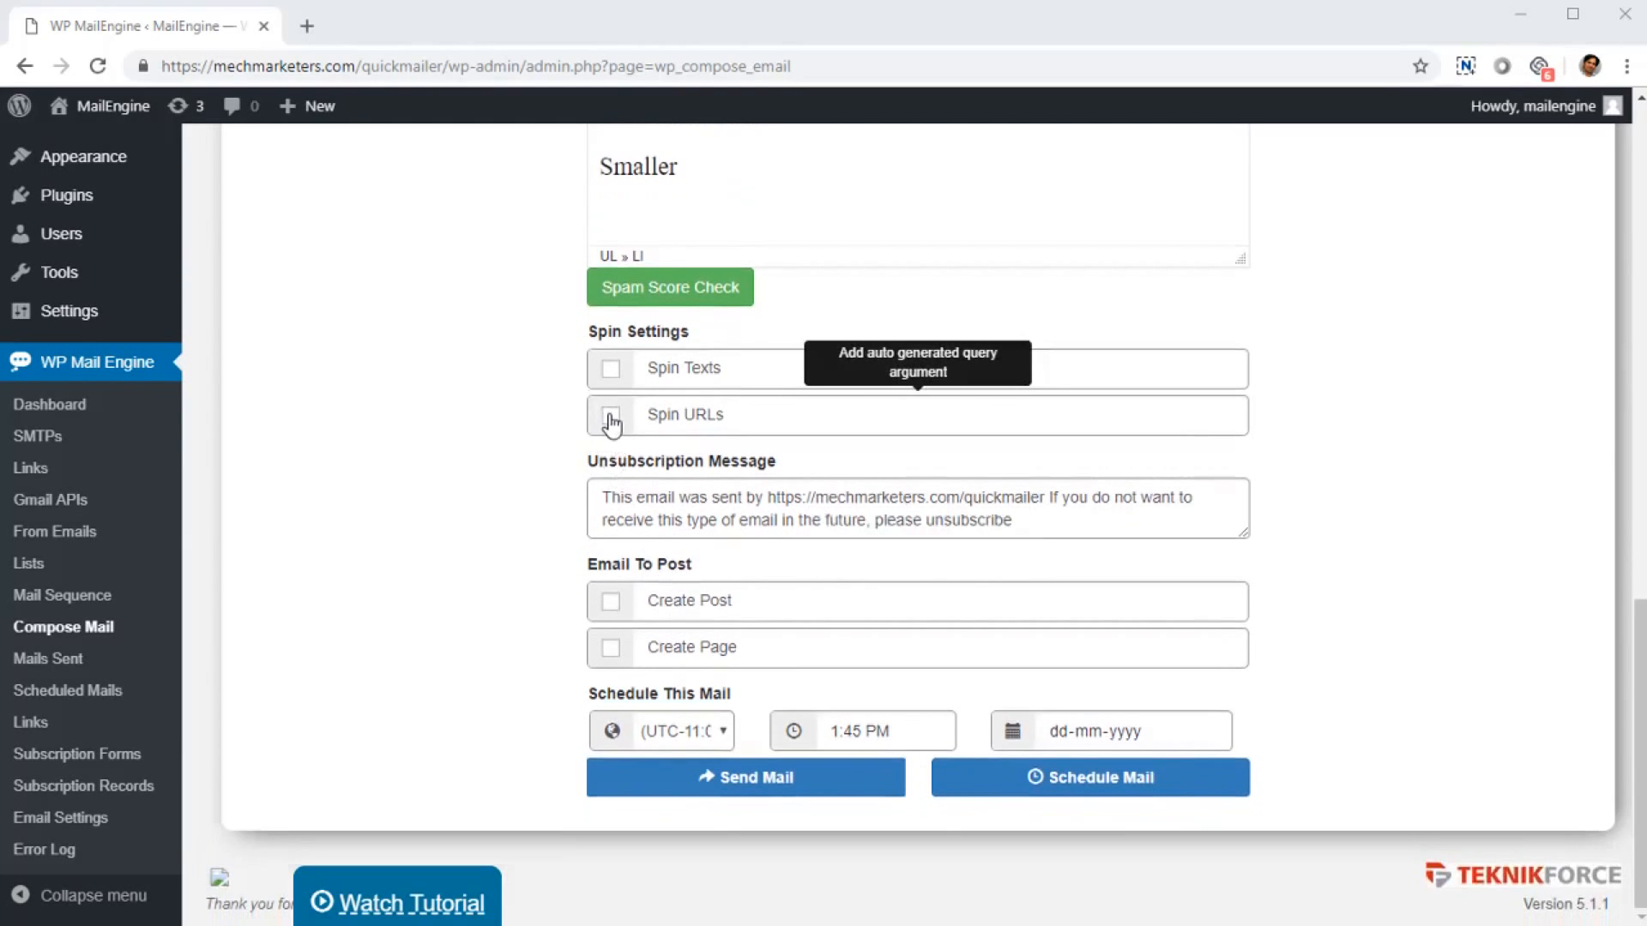
pyautogui.click(610, 369)
# - Replace the whole email body with the spin-syntax message that starts with "{Hey how are you doing? | How are you today?}"
pyautogui.scroll(3, 755, 536)
pyautogui.scroll(1, 746, 540)
pyautogui.moveTo(746, 544); pyautogui.dragTo(558, 306)
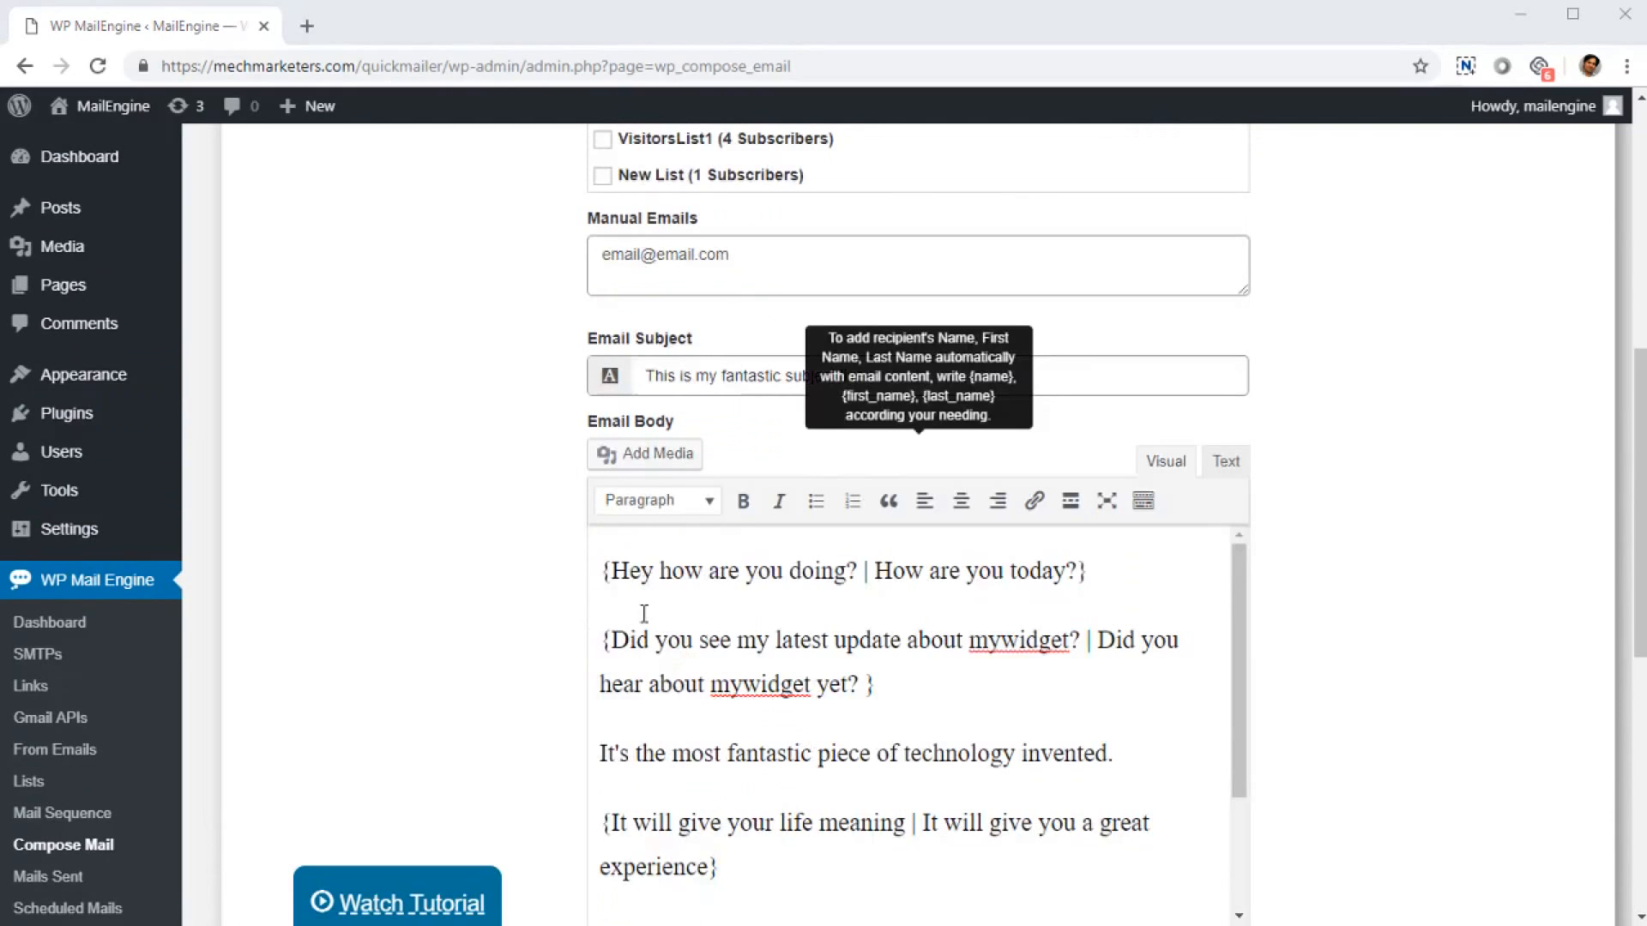
# - Examine the brace and pipe spin syntax in the email body, from the greeting line down to the "{Cheers | Bye! }" sign-off
pyautogui.click(605, 573)
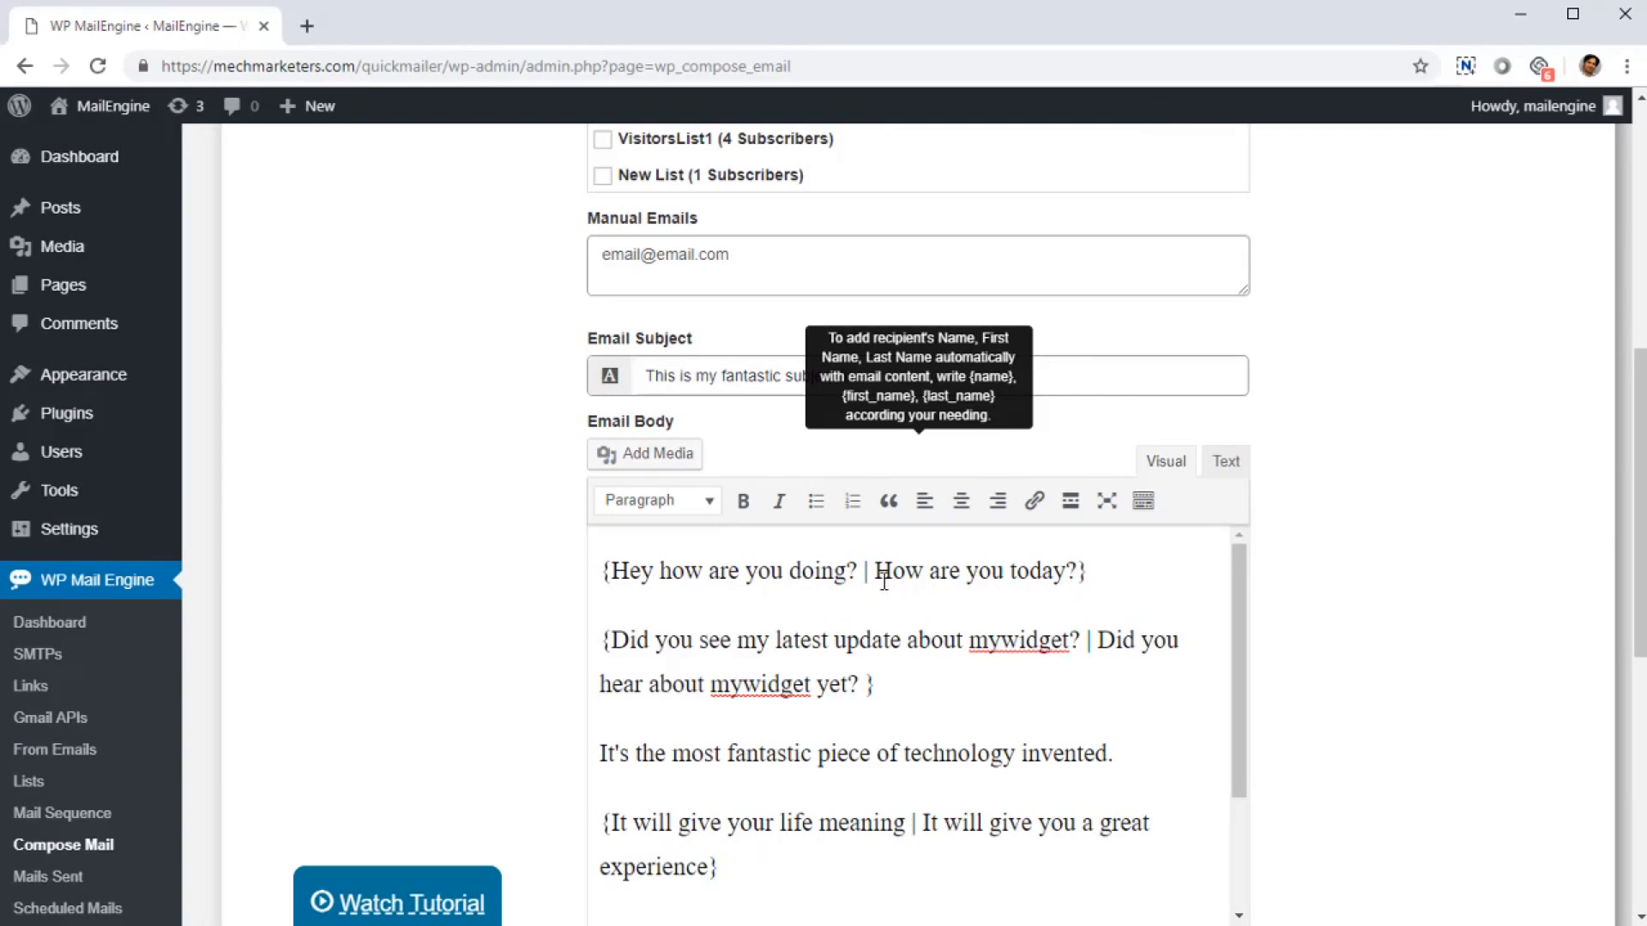
pyautogui.moveTo(869, 571); pyautogui.dragTo(865, 572)
pyautogui.click(660, 571)
pyautogui.scroll(-3, 754, 626)
pyautogui.scroll(3, 746, 636)
pyautogui.scroll(-2, 883, 622)
pyautogui.click(665, 573)
pyautogui.scroll(-1, 1003, 748)
pyautogui.scroll(-2, 1004, 747)
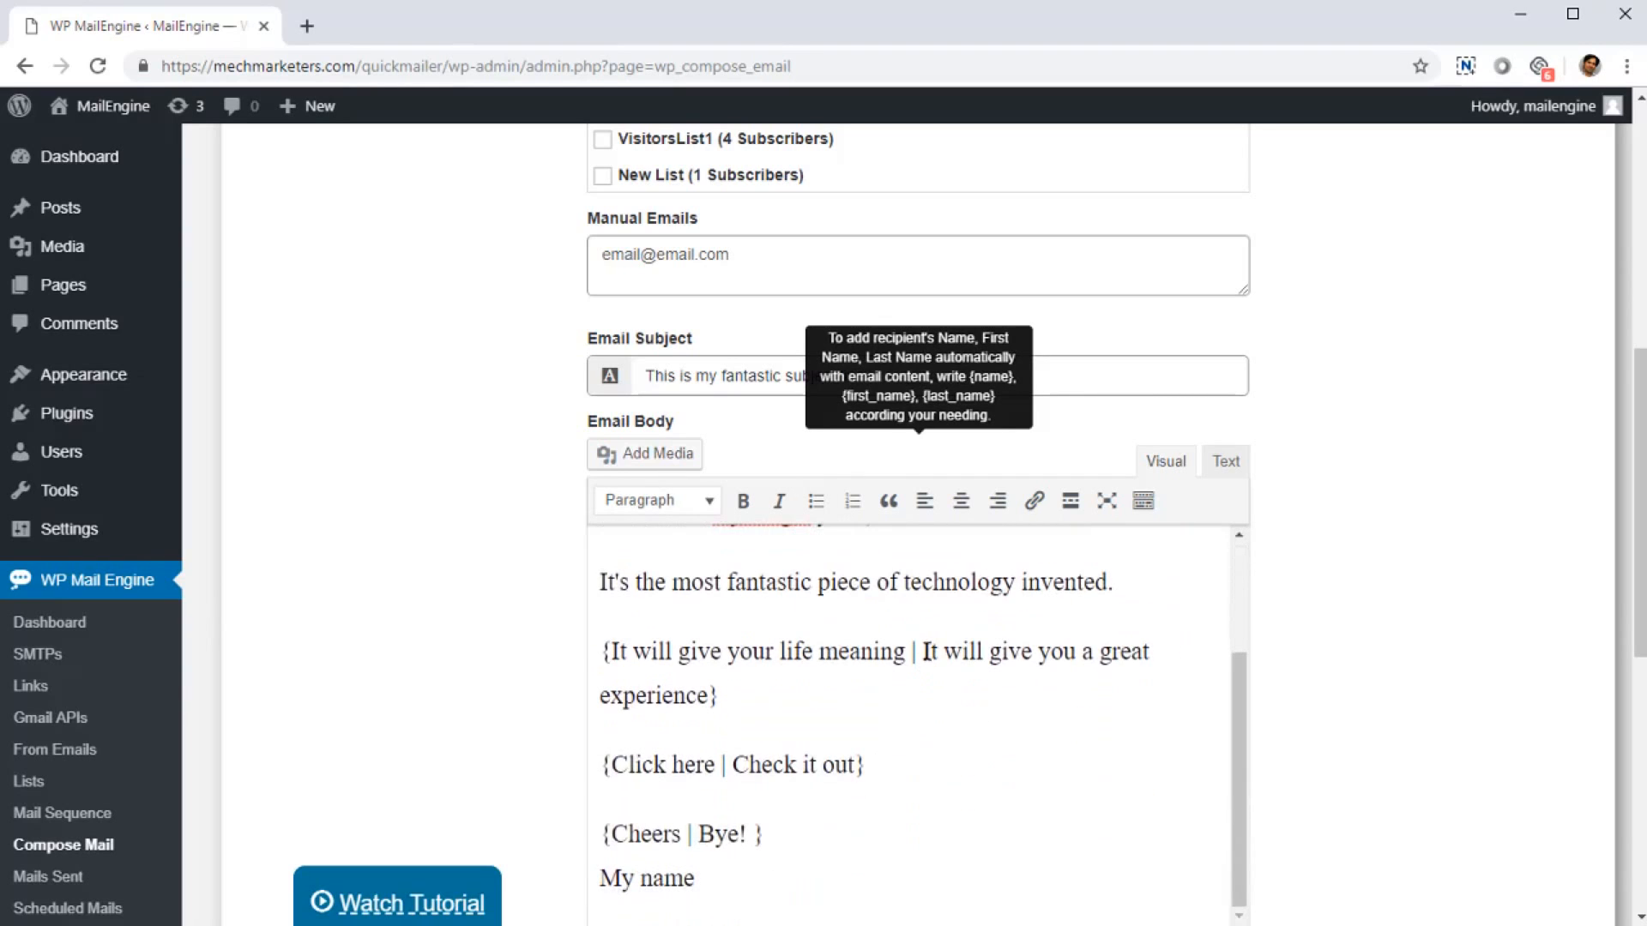
pyautogui.scroll(-1, 764, 774)
pyautogui.click(766, 725)
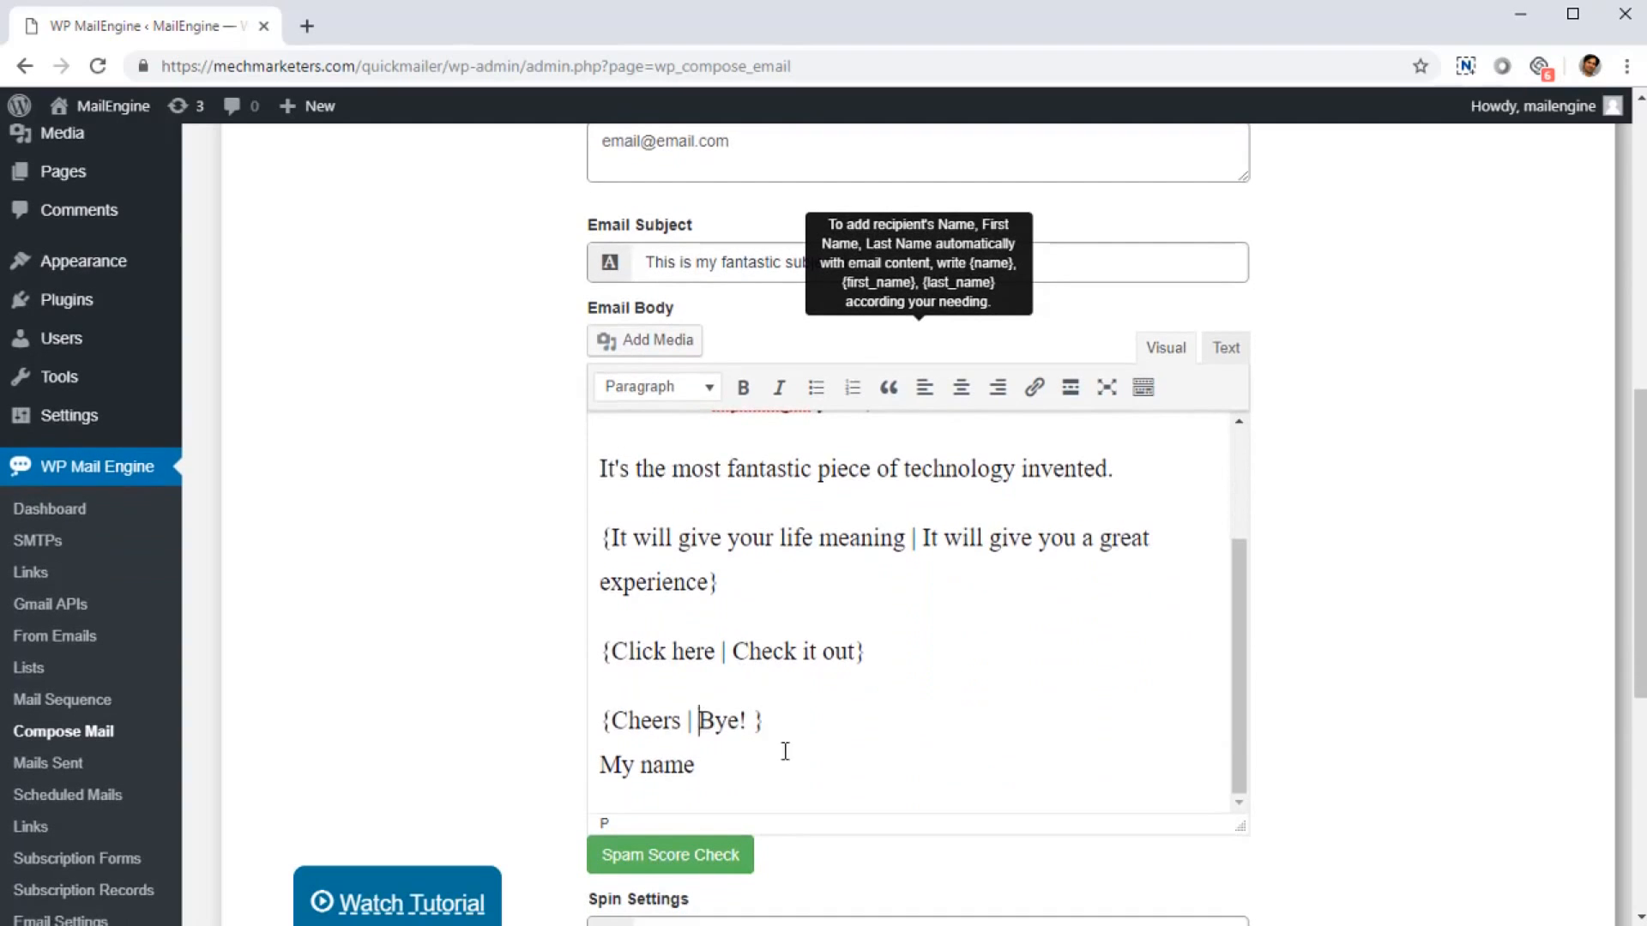
pyautogui.scroll(3, 867, 786)
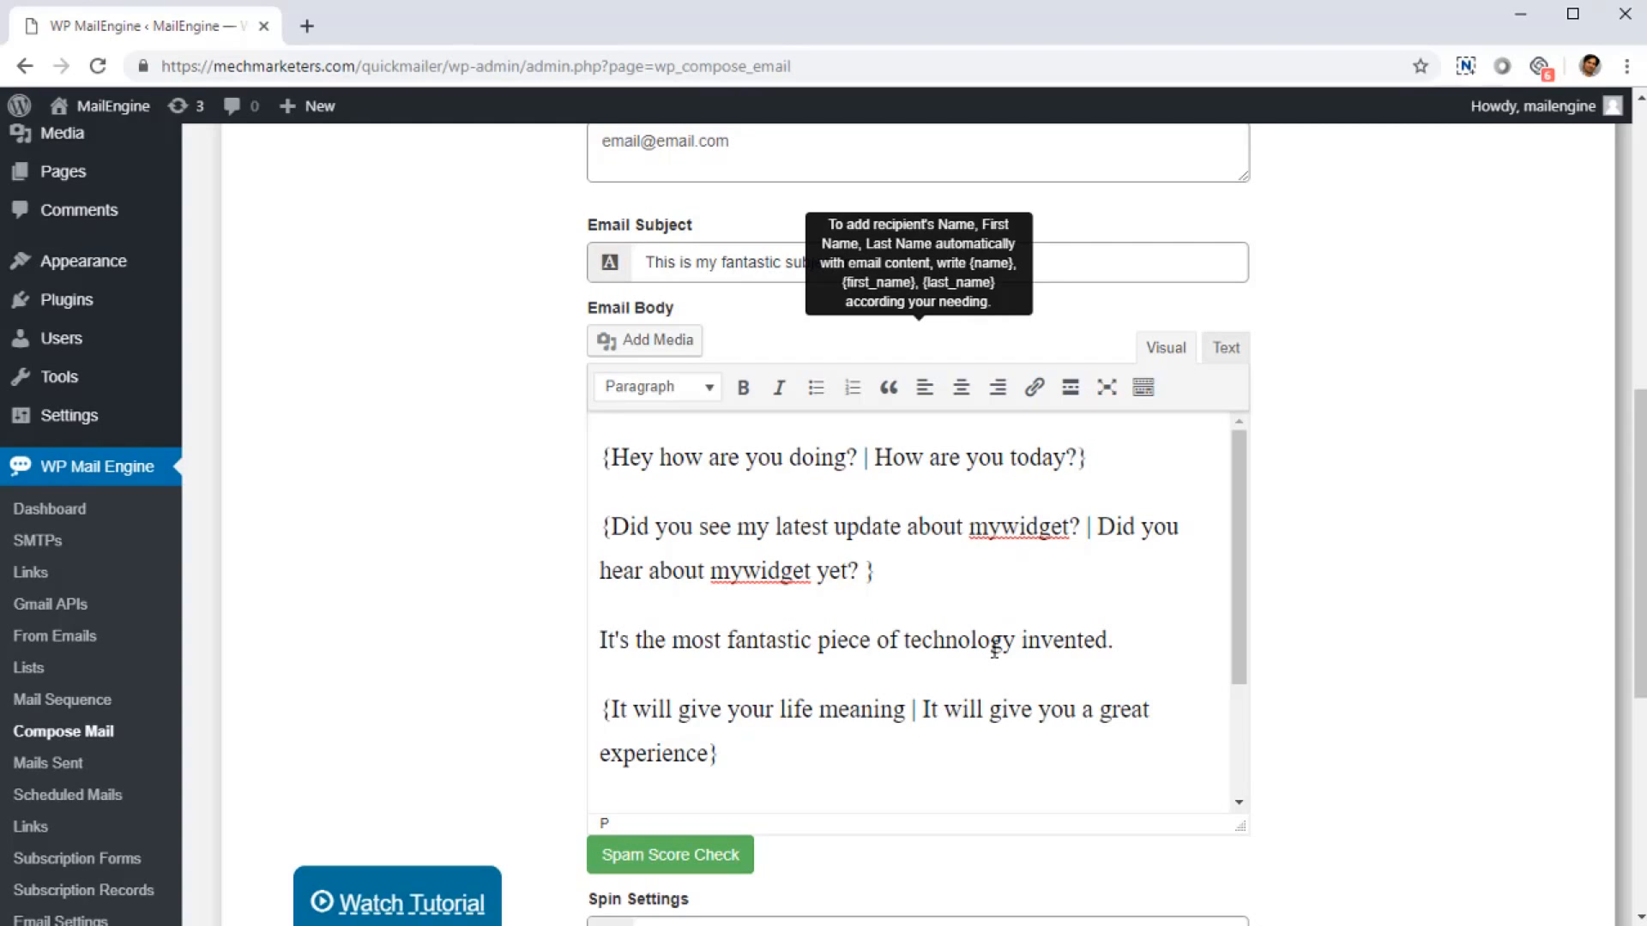
# - Compare the alternative phrases in each spin block to see how they combine into different versions of the email
pyautogui.moveTo(718, 463); pyautogui.dragTo(931, 476)
pyautogui.click(837, 460)
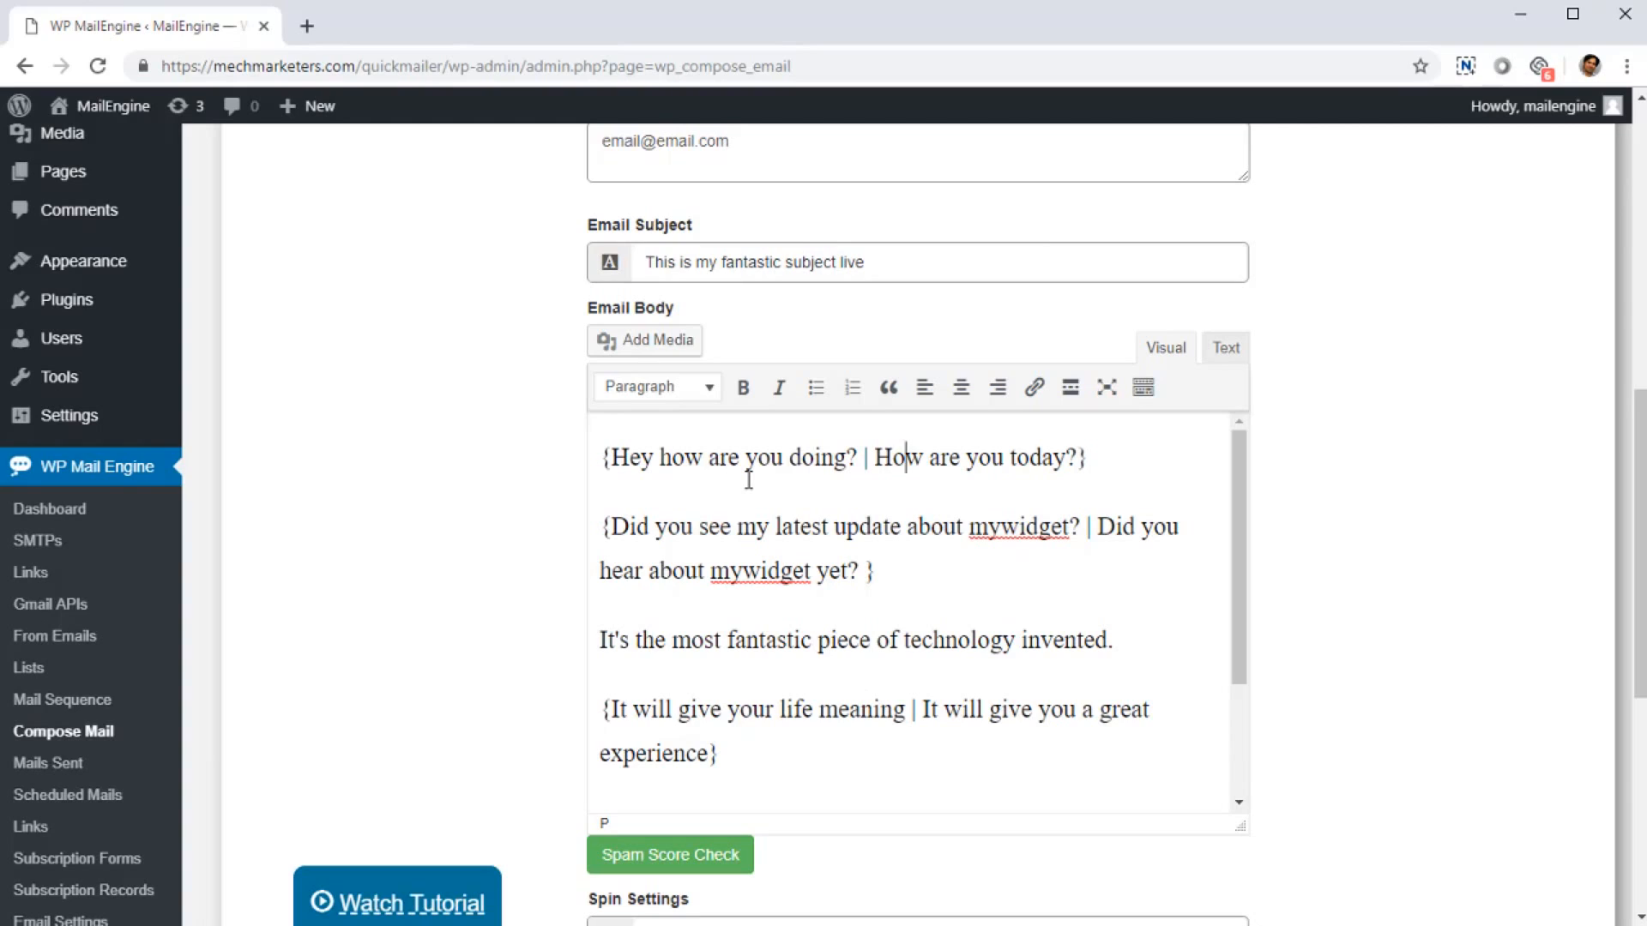
pyautogui.click(704, 461)
pyautogui.click(672, 460)
pyautogui.click(738, 709)
pyautogui.scroll(-2, 827, 737)
pyautogui.scroll(2, 849, 703)
pyautogui.click(1002, 457)
pyautogui.click(782, 526)
pyautogui.scroll(-2, 978, 738)
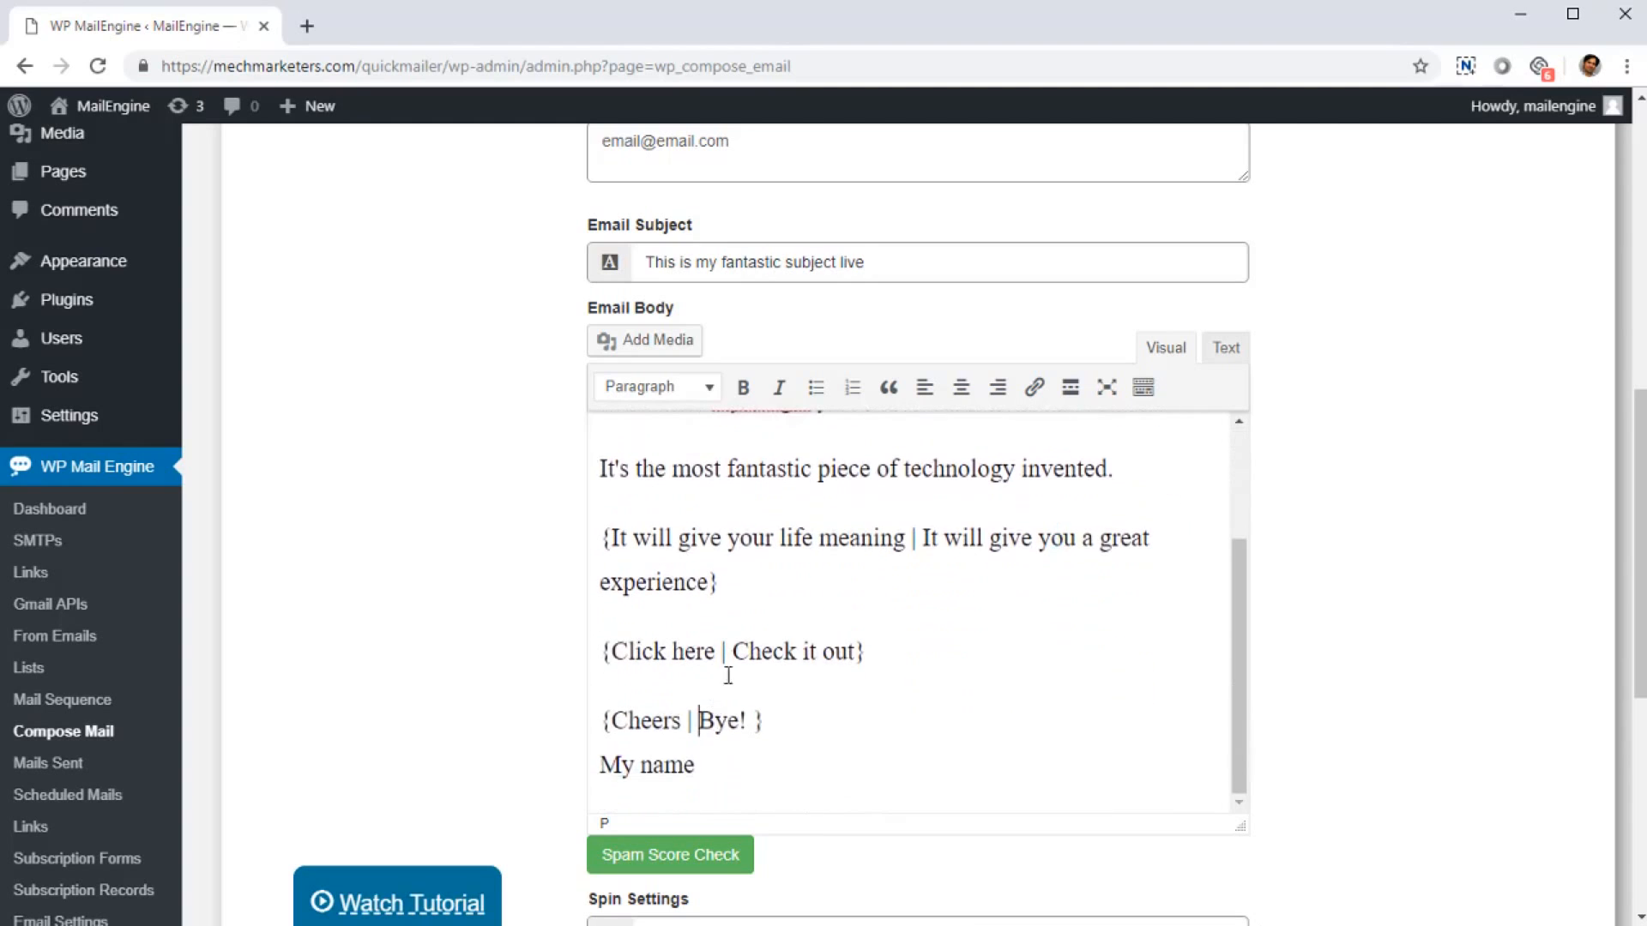
pyautogui.scroll(2, 850, 705)
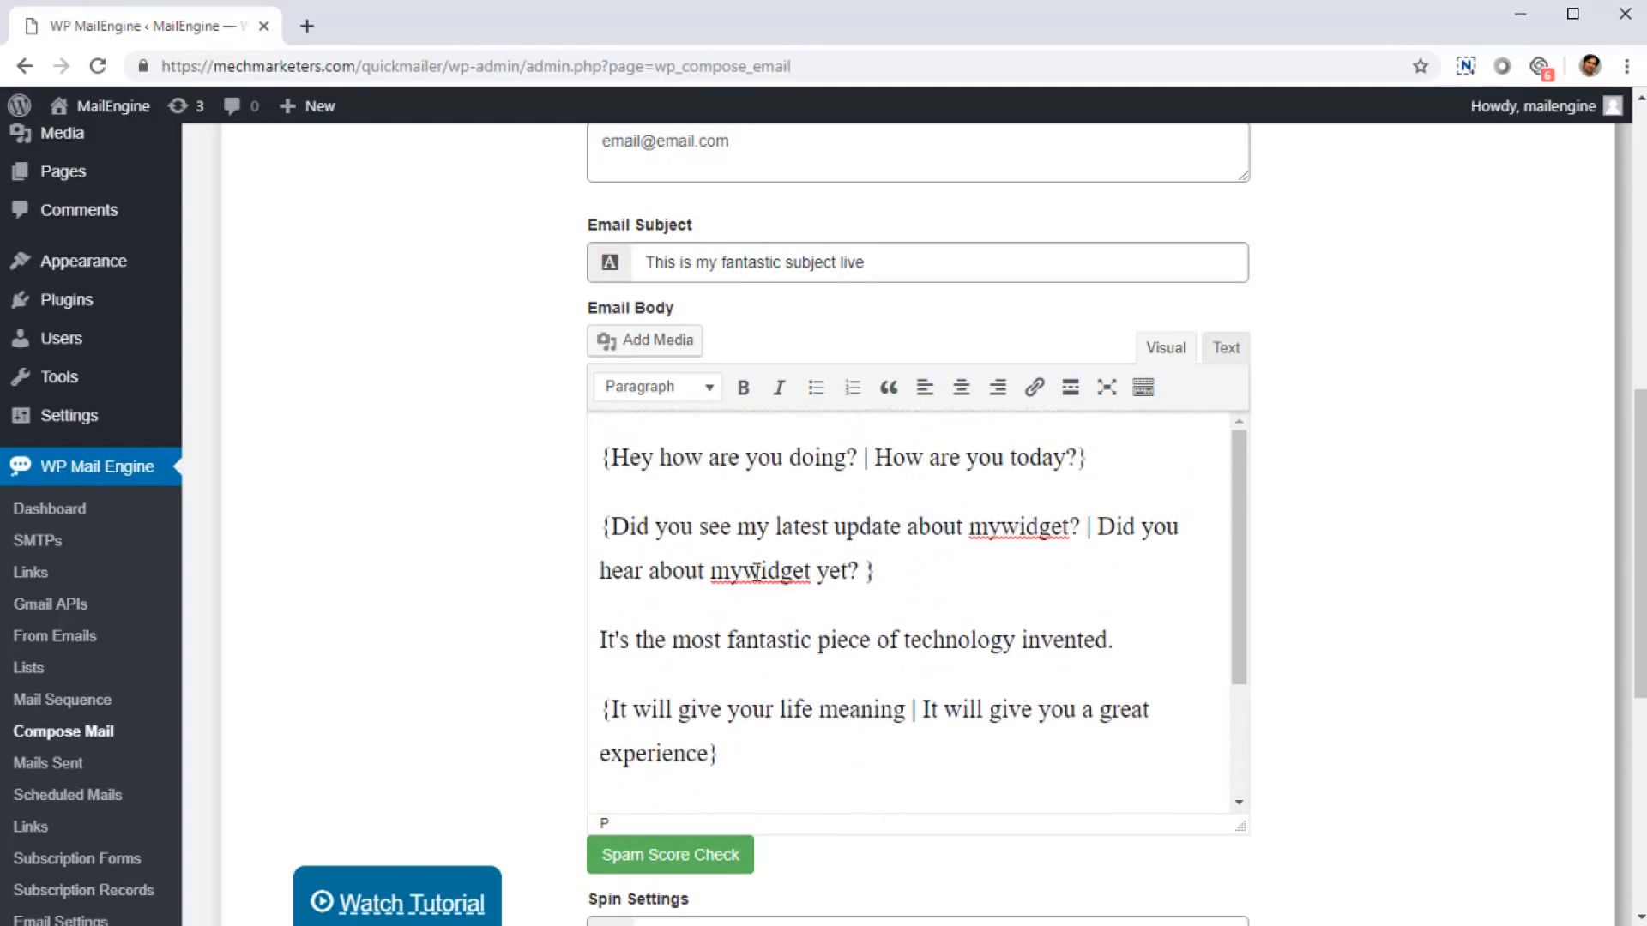
pyautogui.scroll(-2, 746, 583)
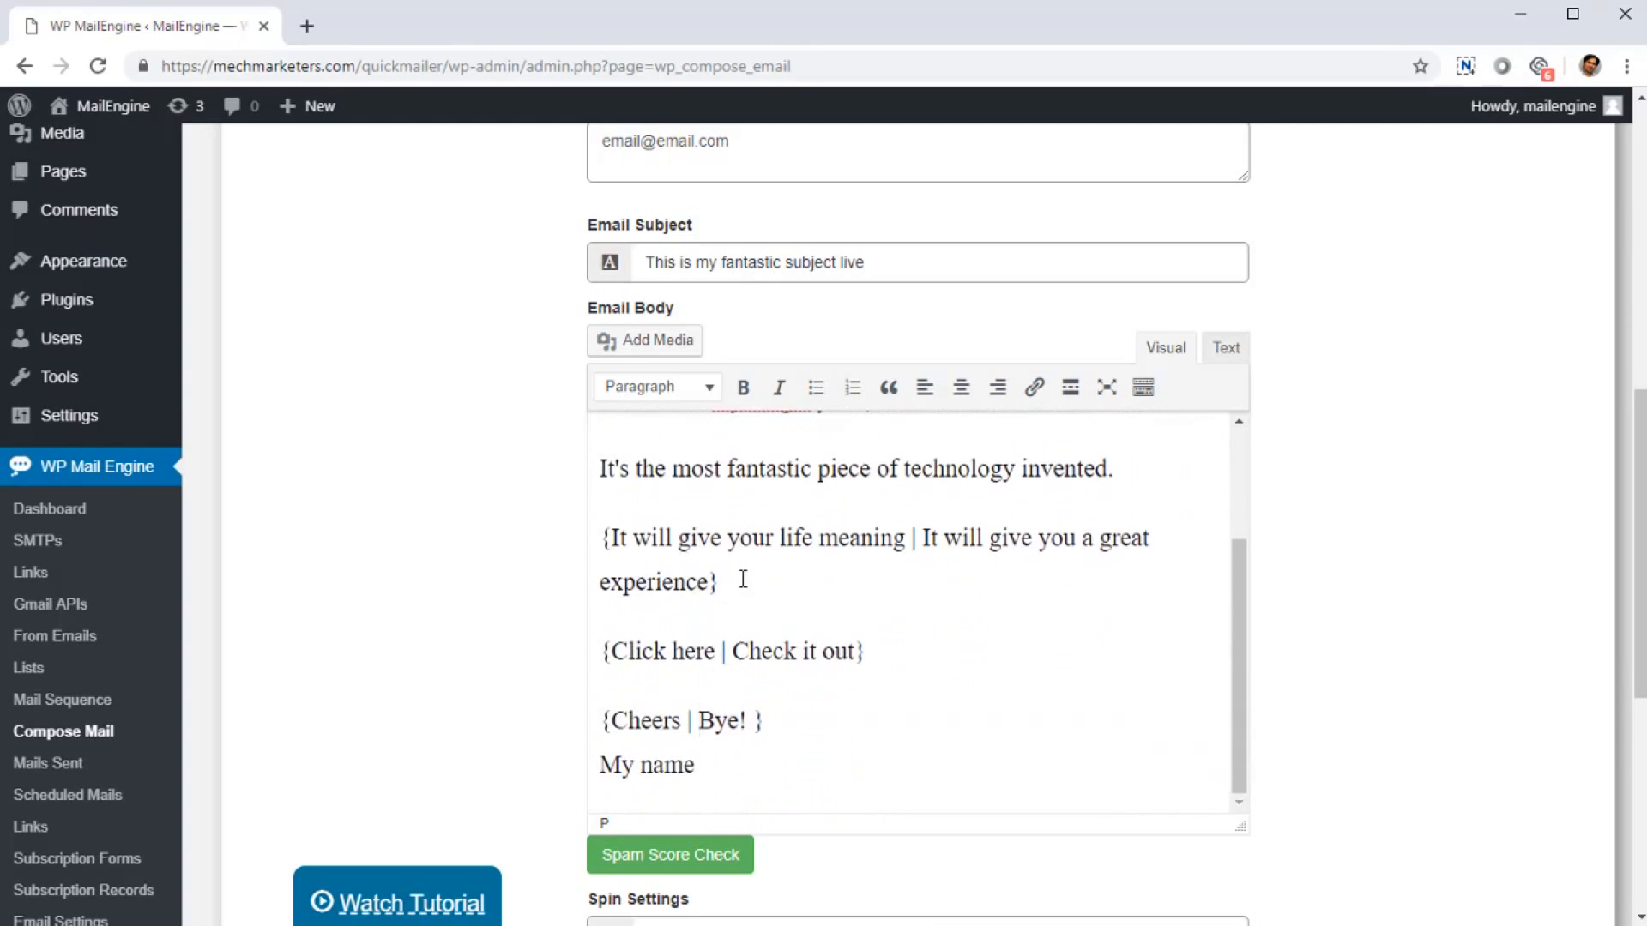
pyautogui.scroll(2, 750, 557)
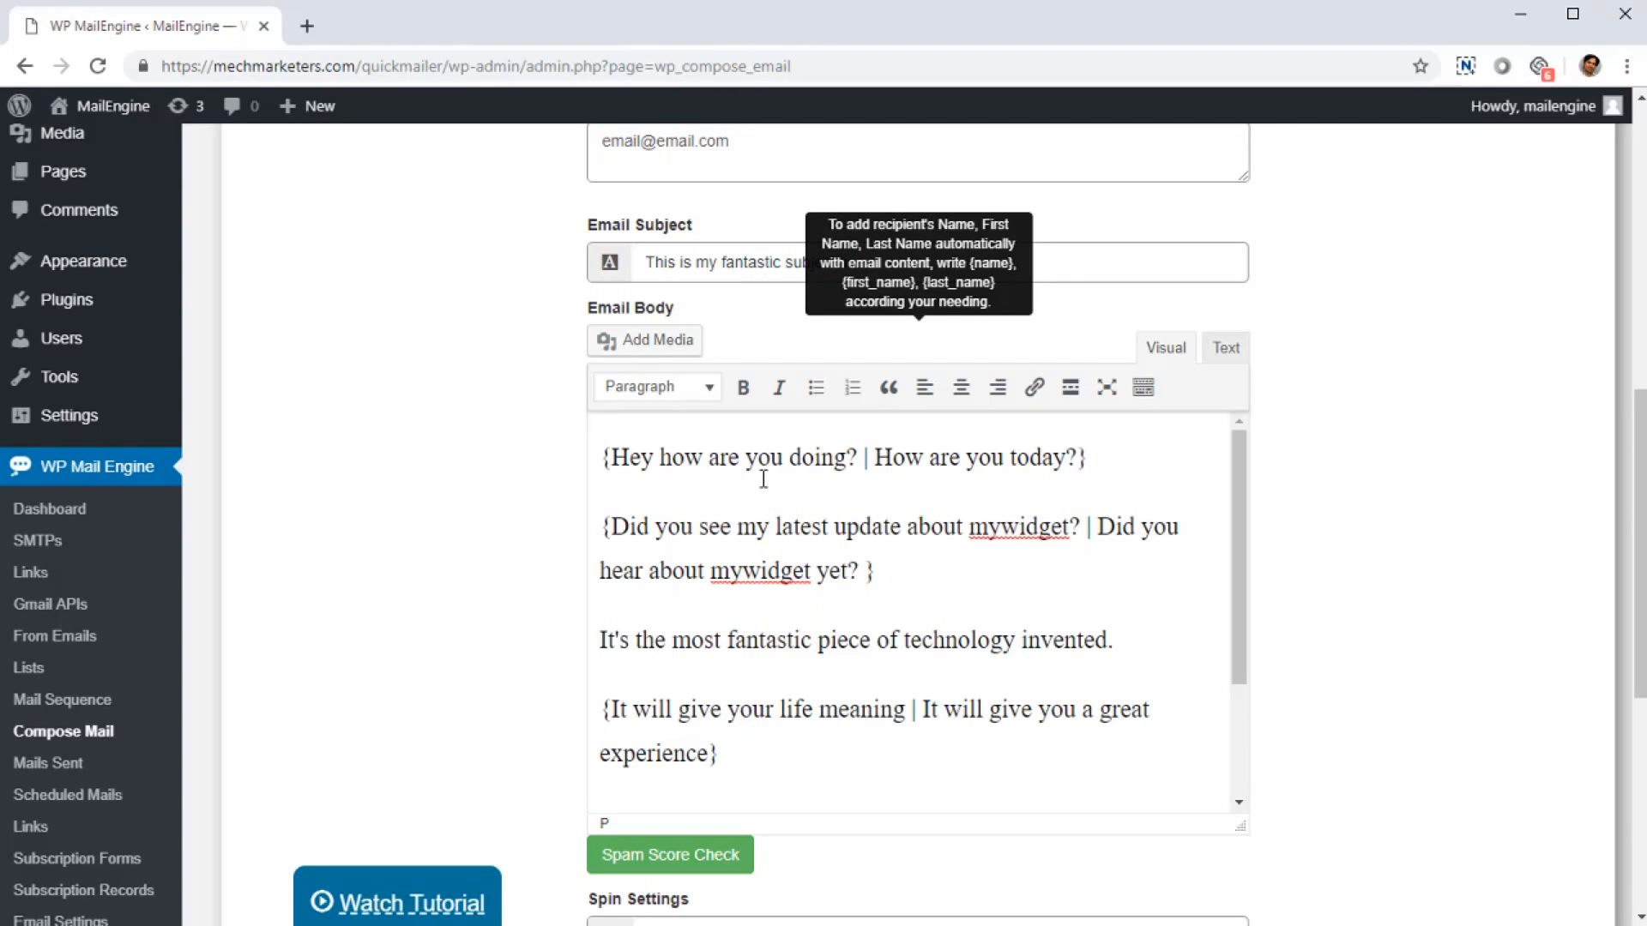
pyautogui.scroll(-3, 943, 557)
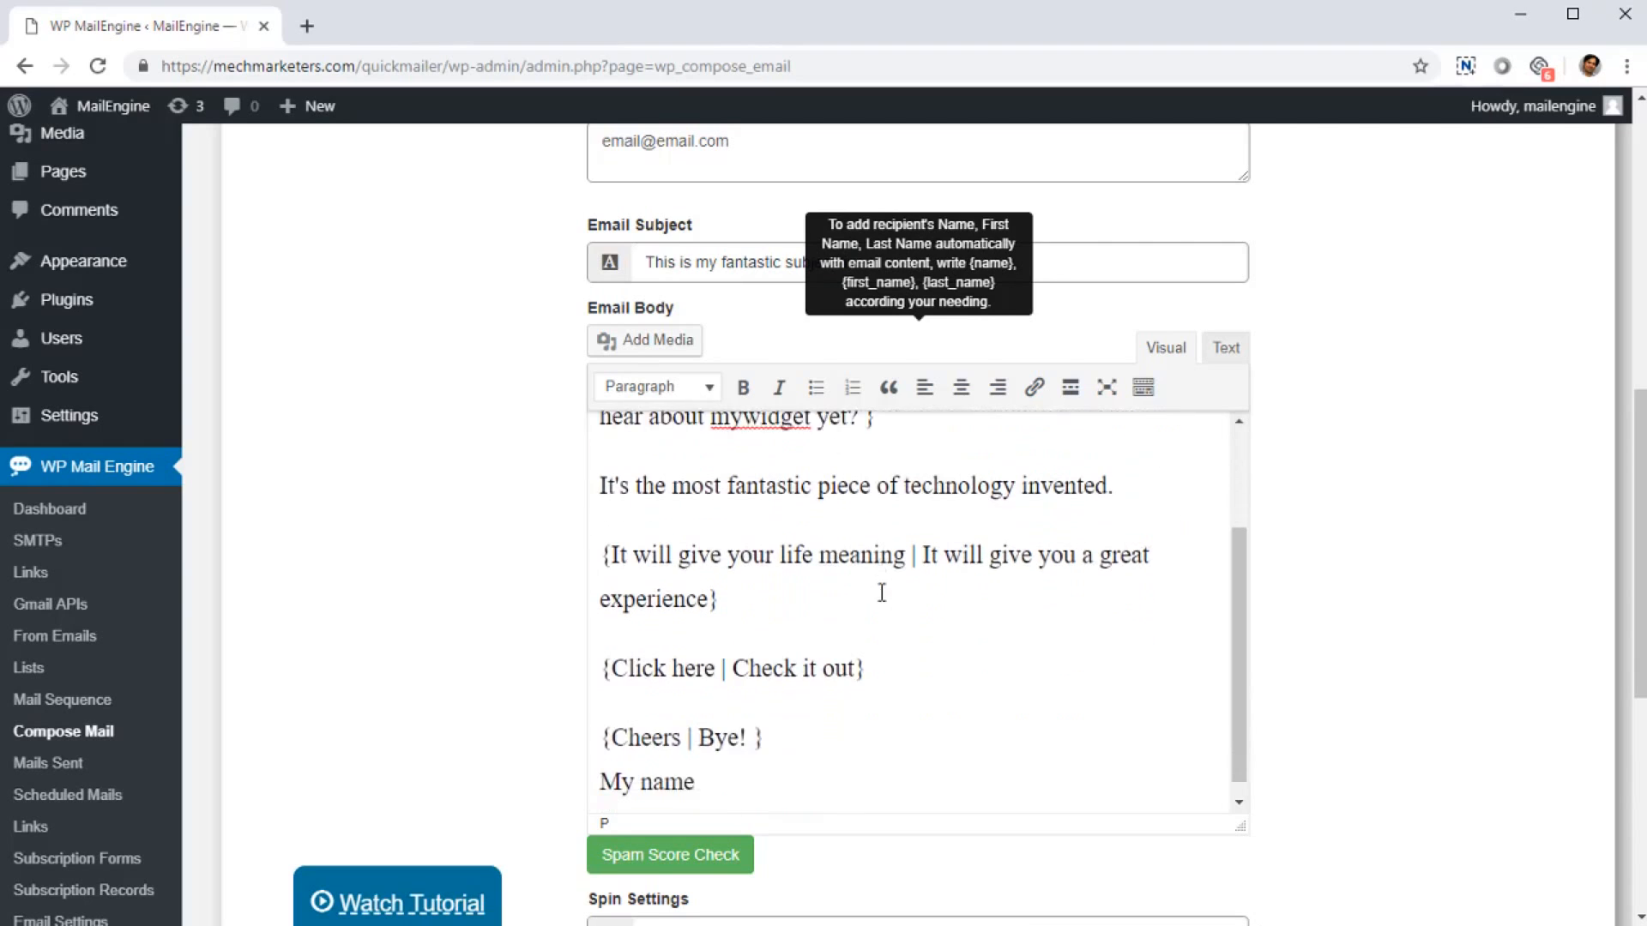
# - Enable Spin URLs in the Spin Settings so that links get an auto-generated query argument
pyautogui.scroll(-2, 1209, 671)
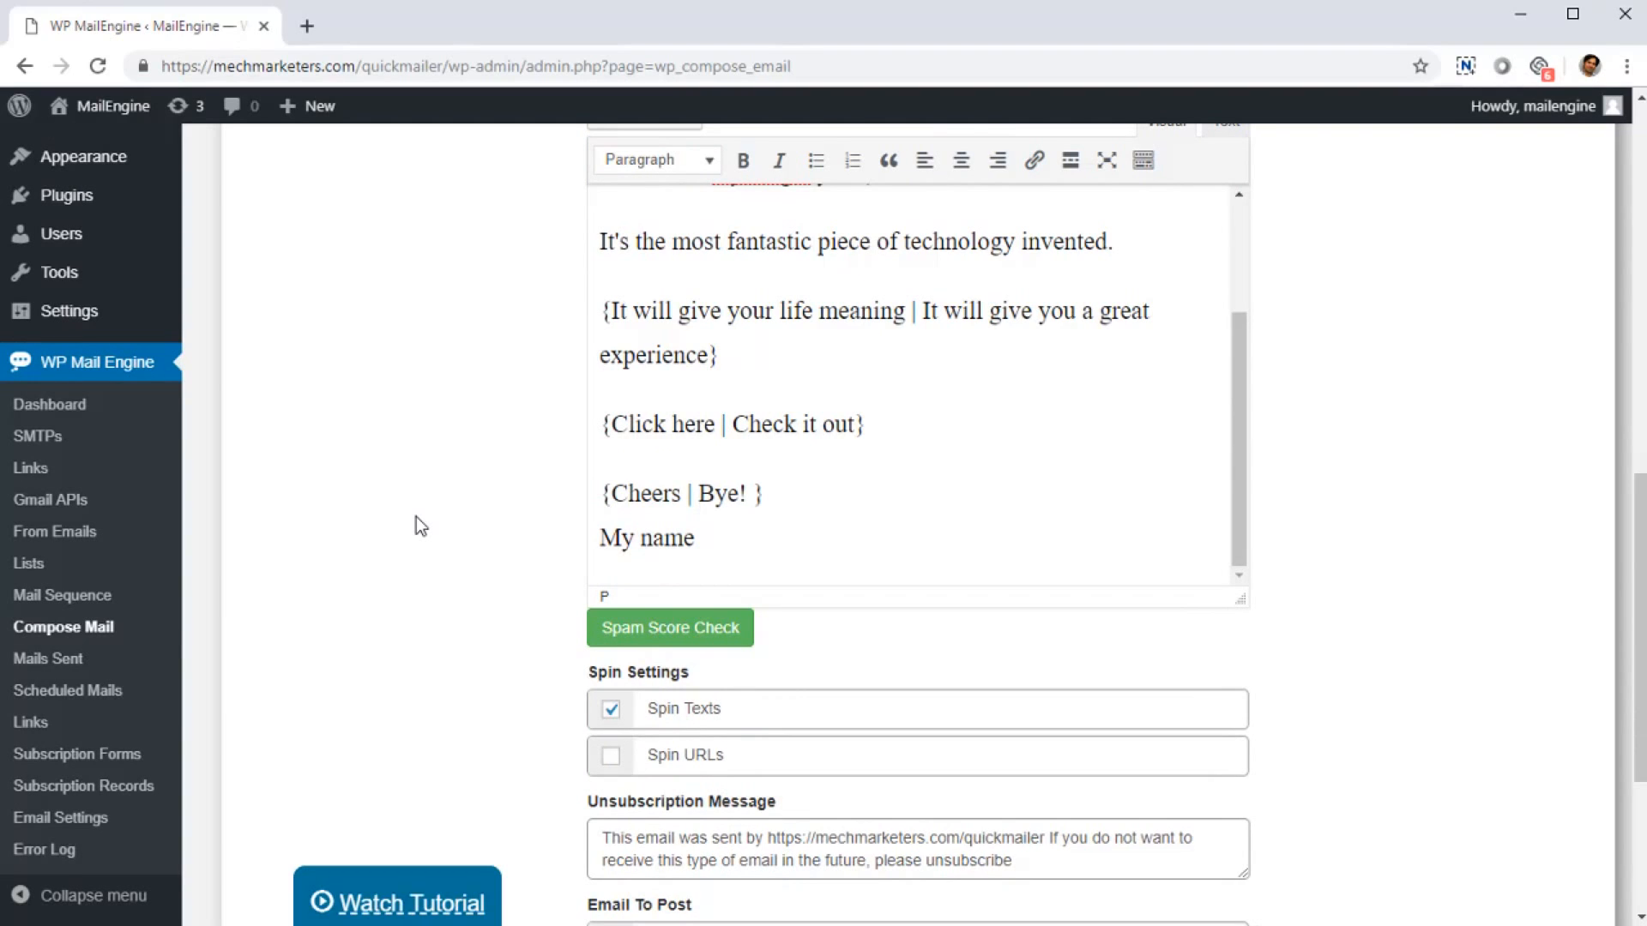
pyautogui.click(611, 759)
pyautogui.scroll(-1, 484, 647)
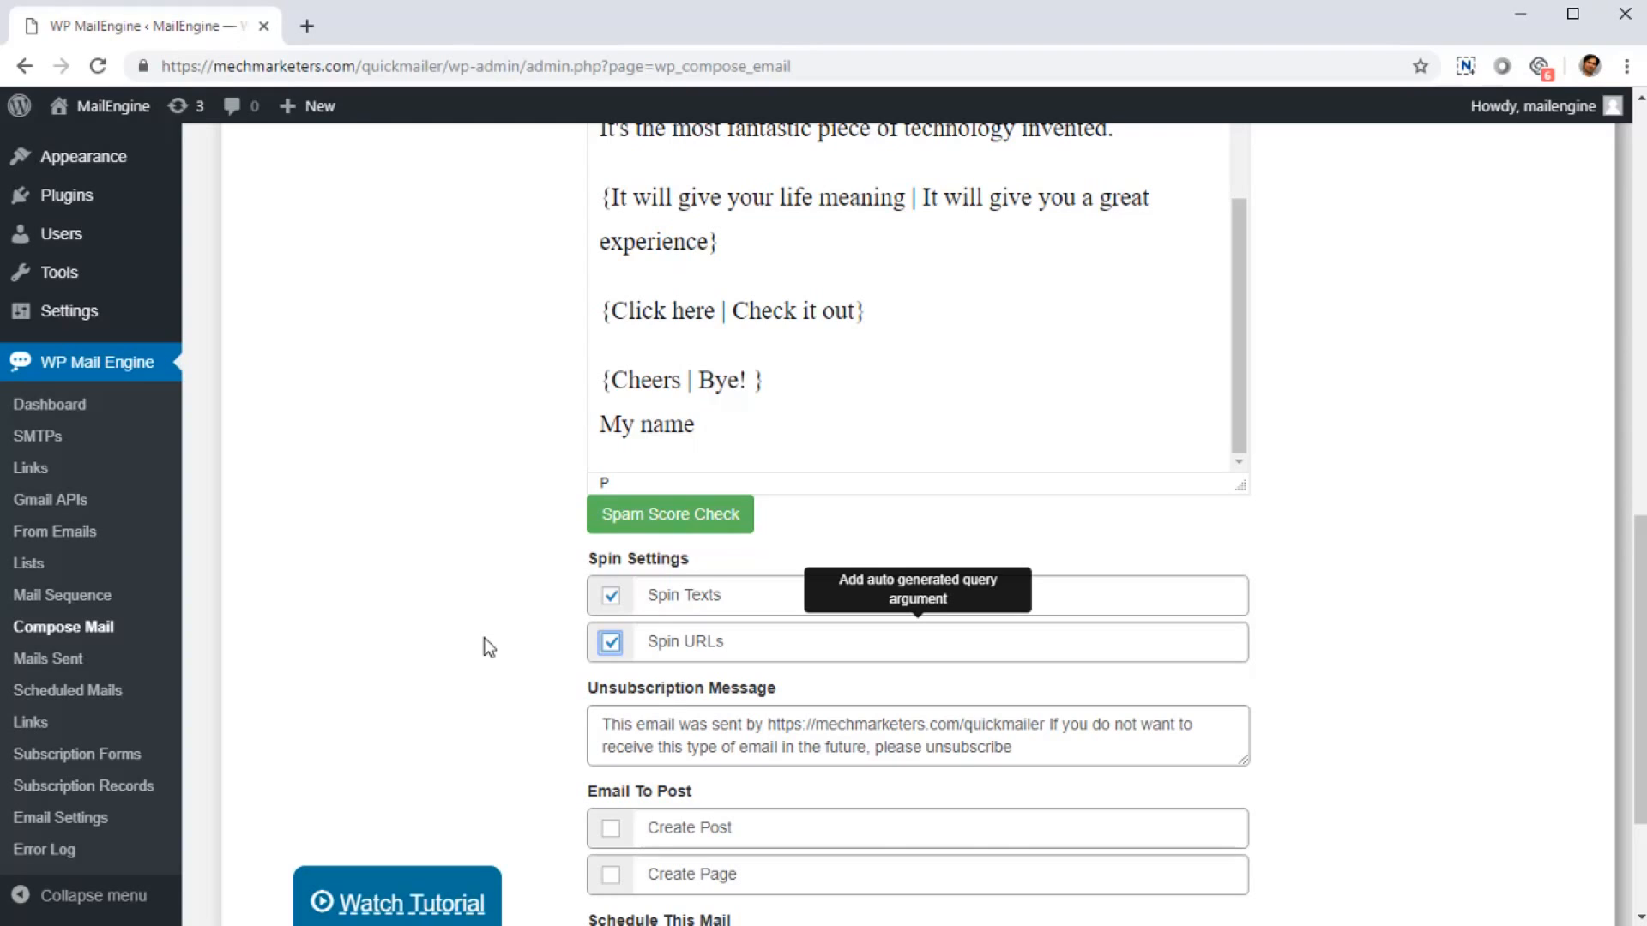
pyautogui.click(611, 643)
pyautogui.click(614, 646)
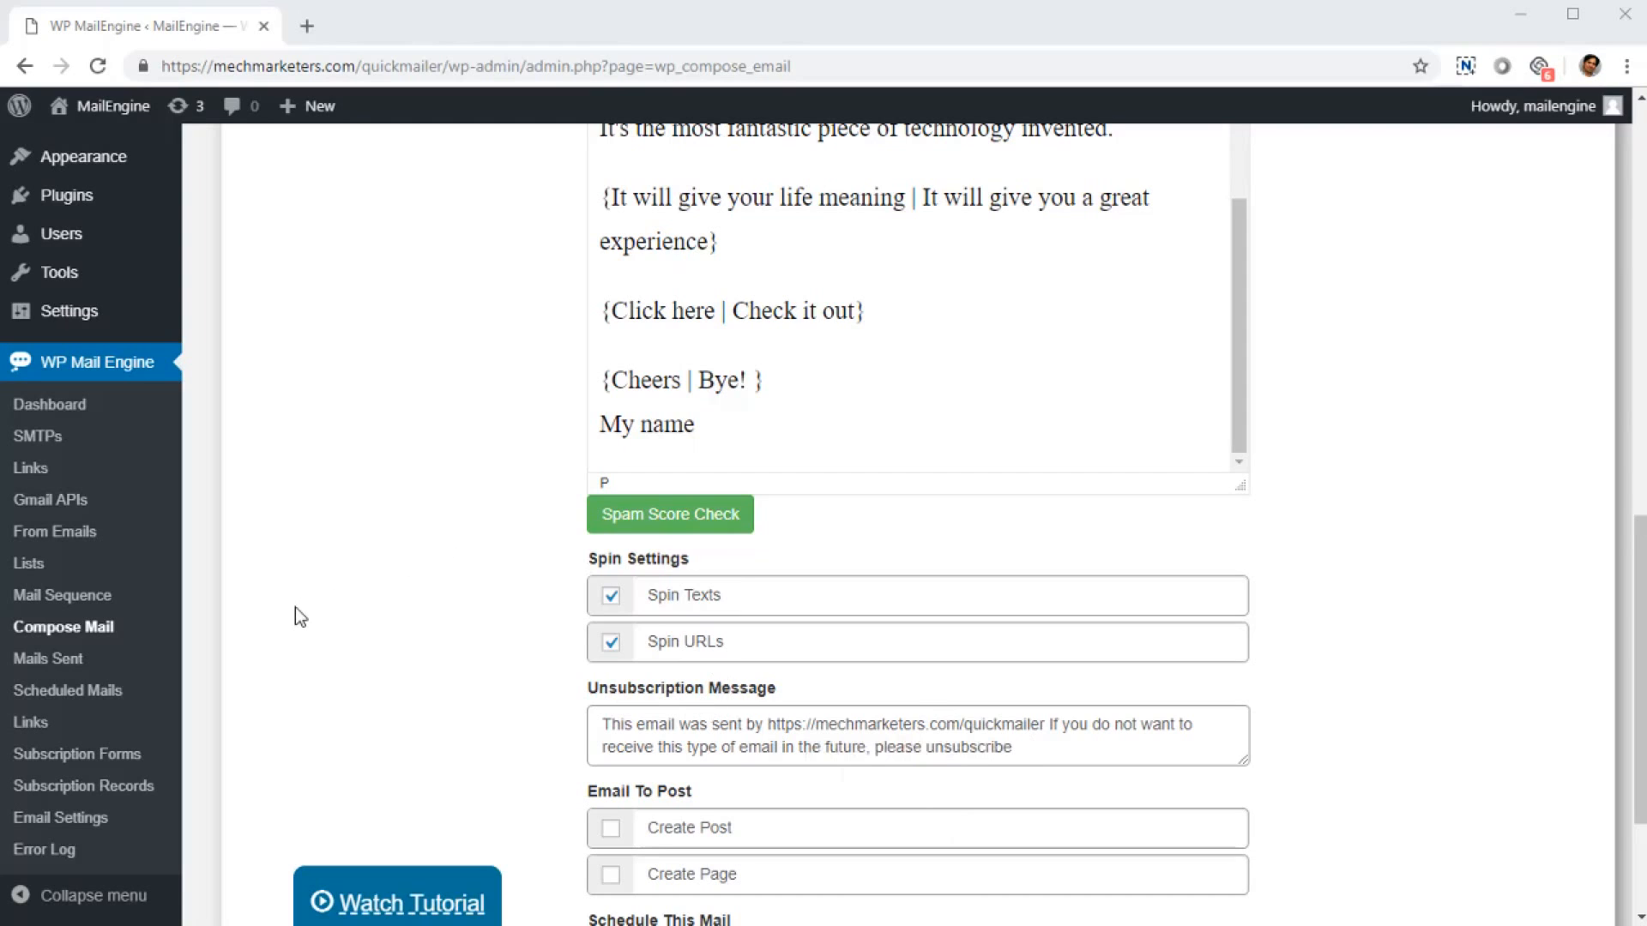
# - Open the SMTPs page and review the configured SMTP account's host, port and encryption details
pyautogui.click(26, 439)
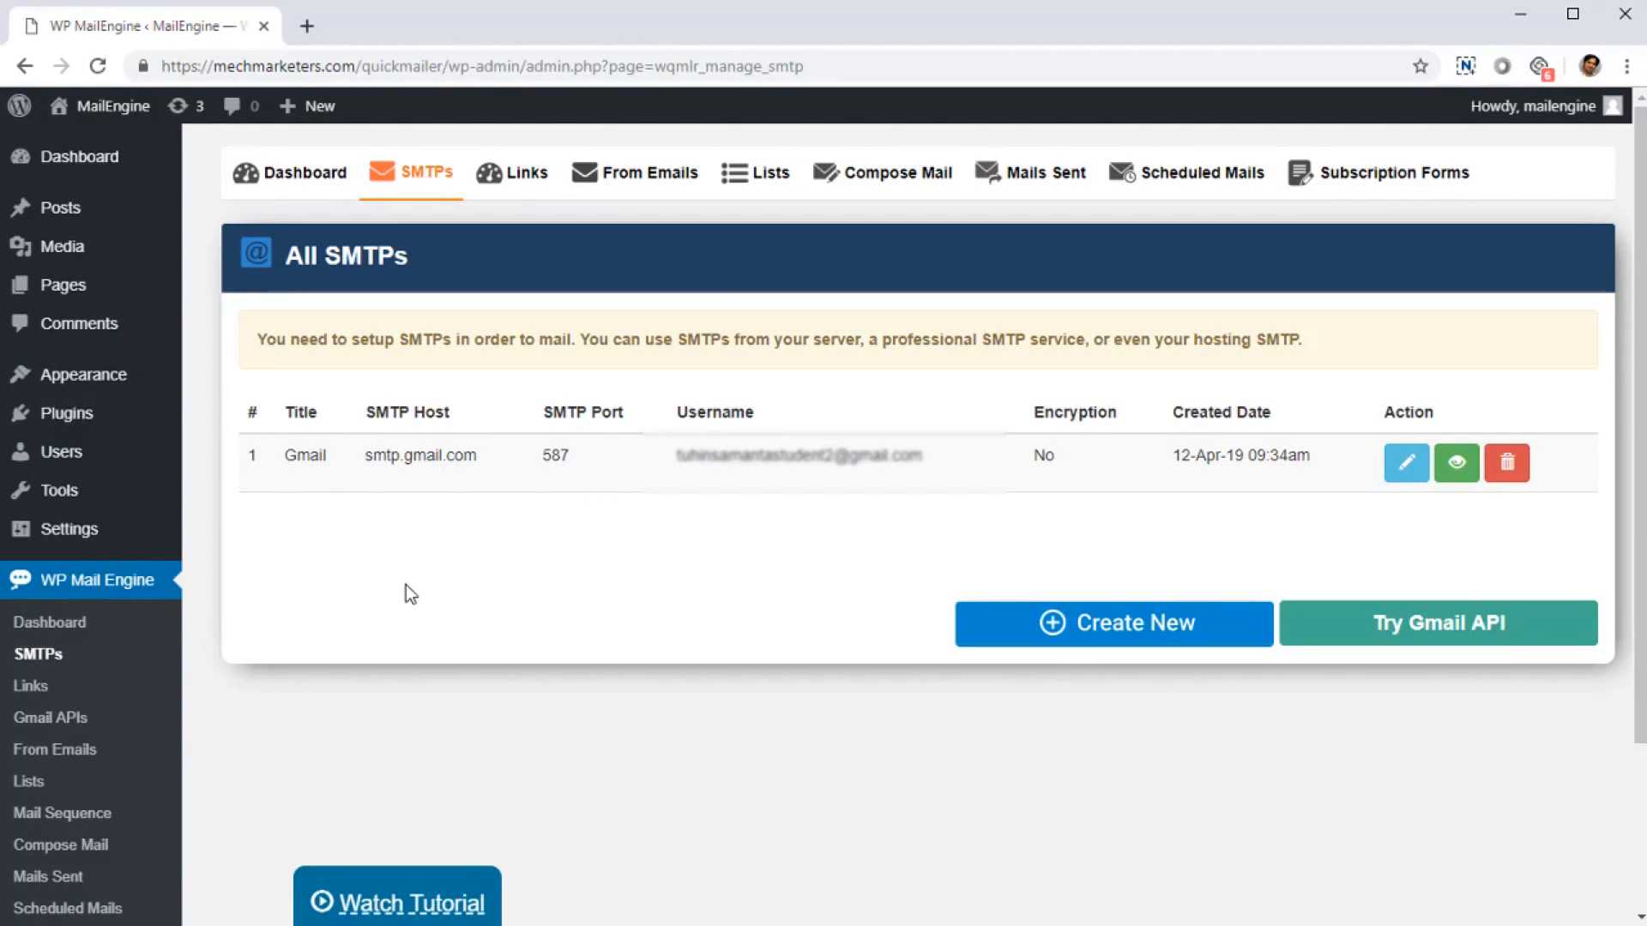
pyautogui.scroll(-3, 458, 580)
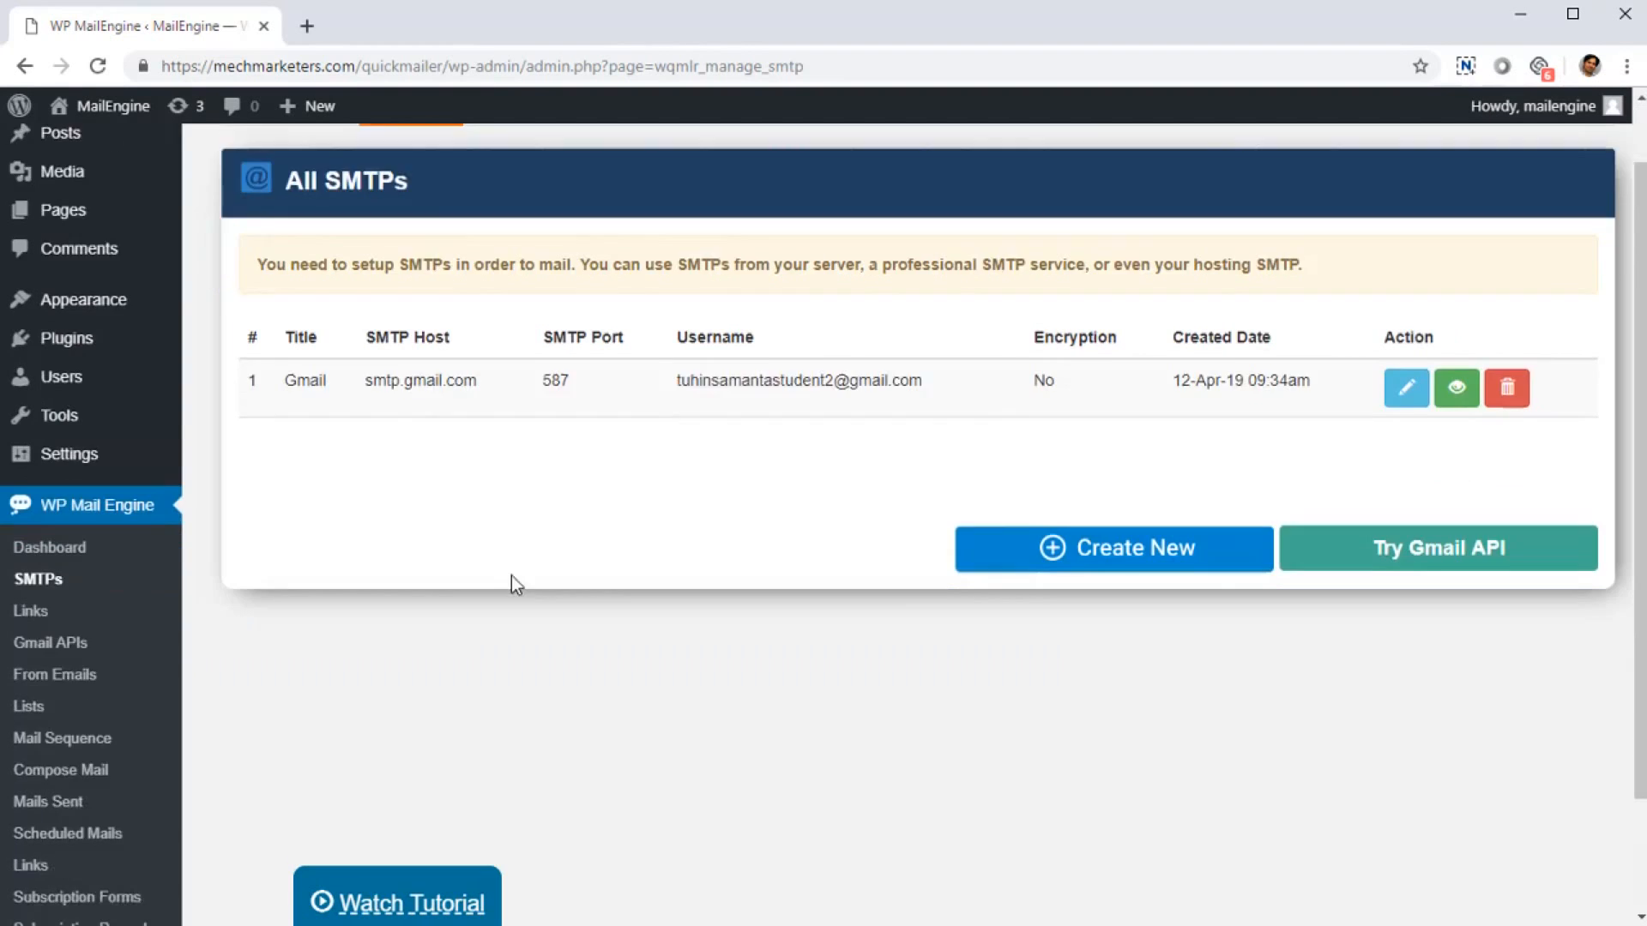
pyautogui.scroll(3, 632, 555)
pyautogui.scroll(-1, 651, 561)
pyautogui.scroll(1, 661, 573)
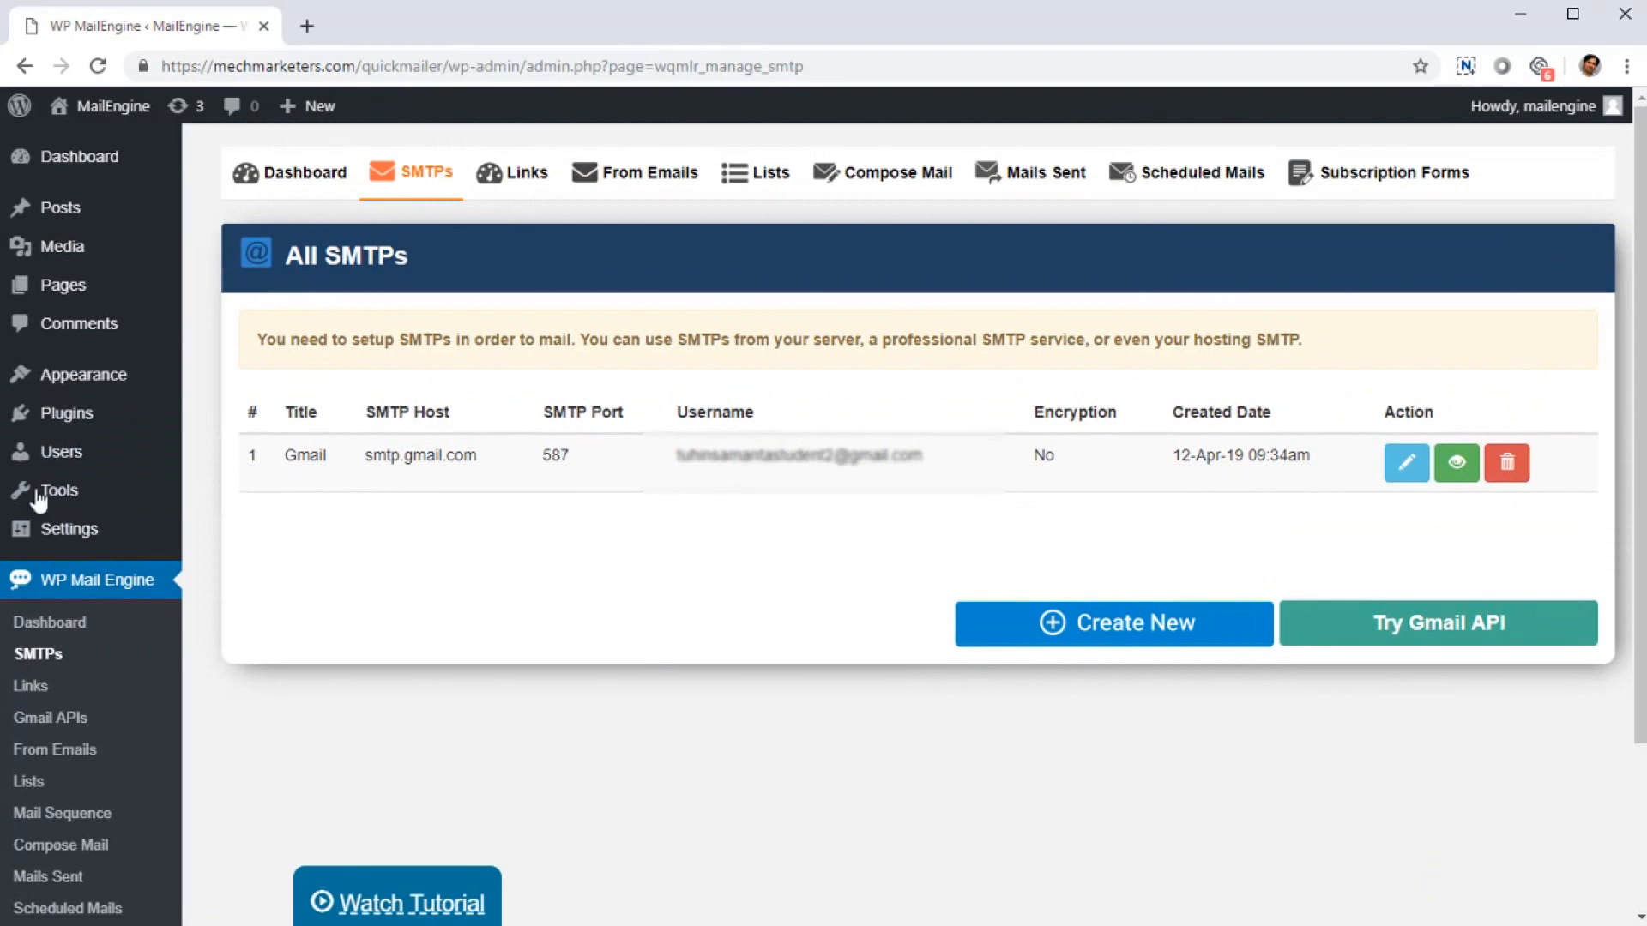
# - Open the Links page and examine the first tracked link's shortcode, generated codes, visits, last visit and creation date
pyautogui.click(45, 717)
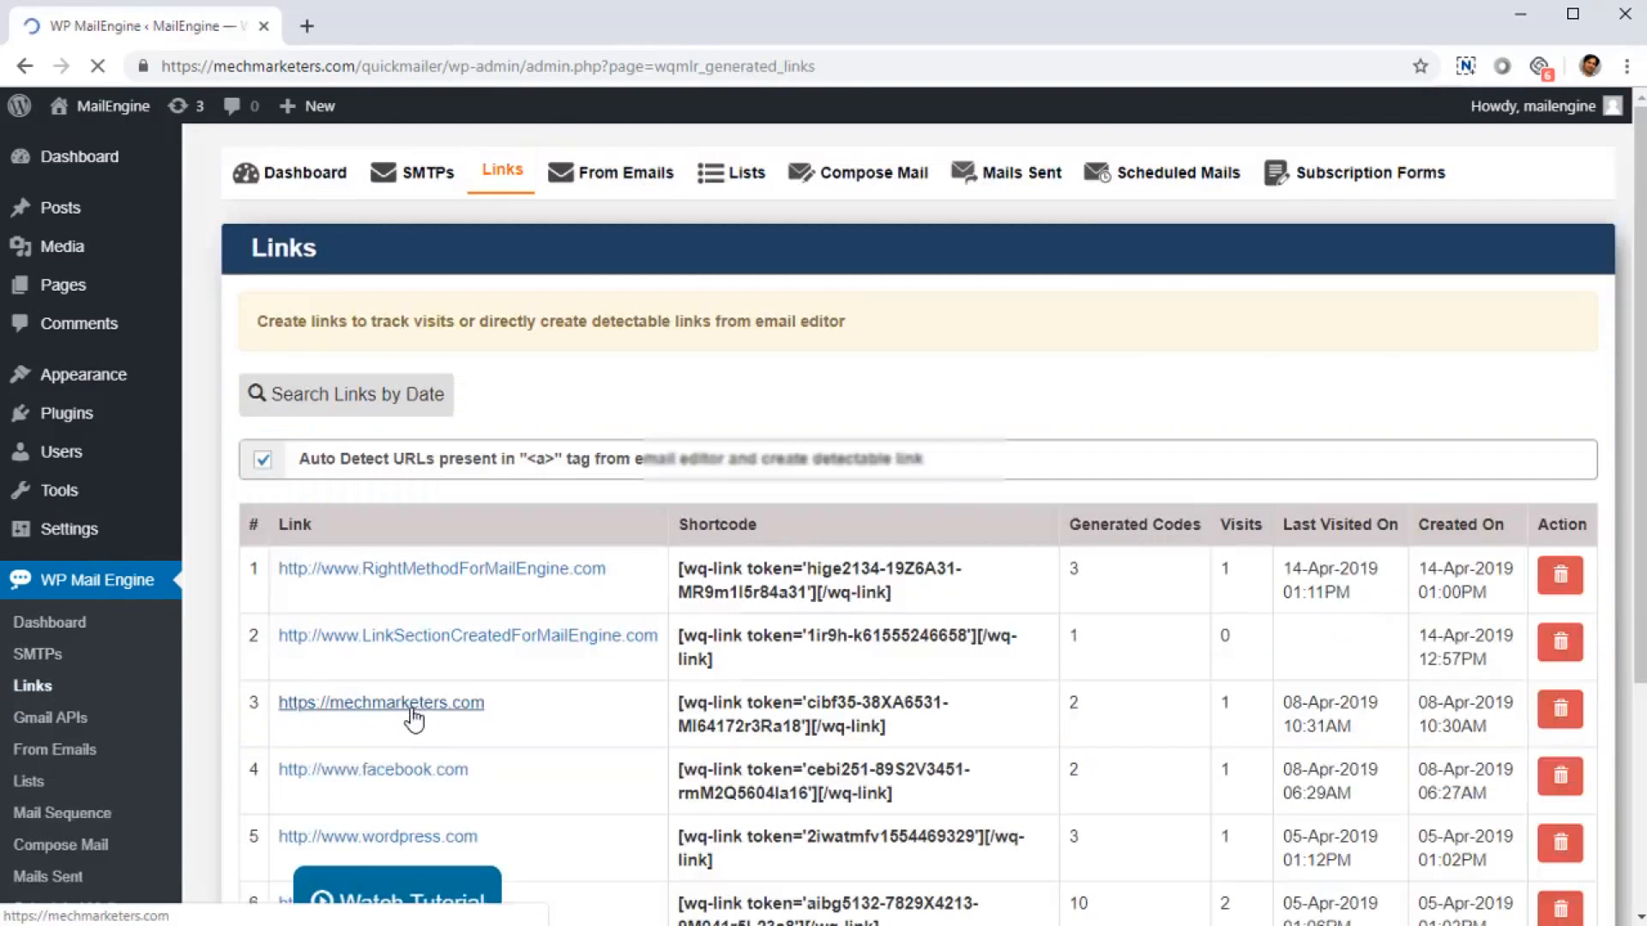
pyautogui.scroll(-4, 678, 552)
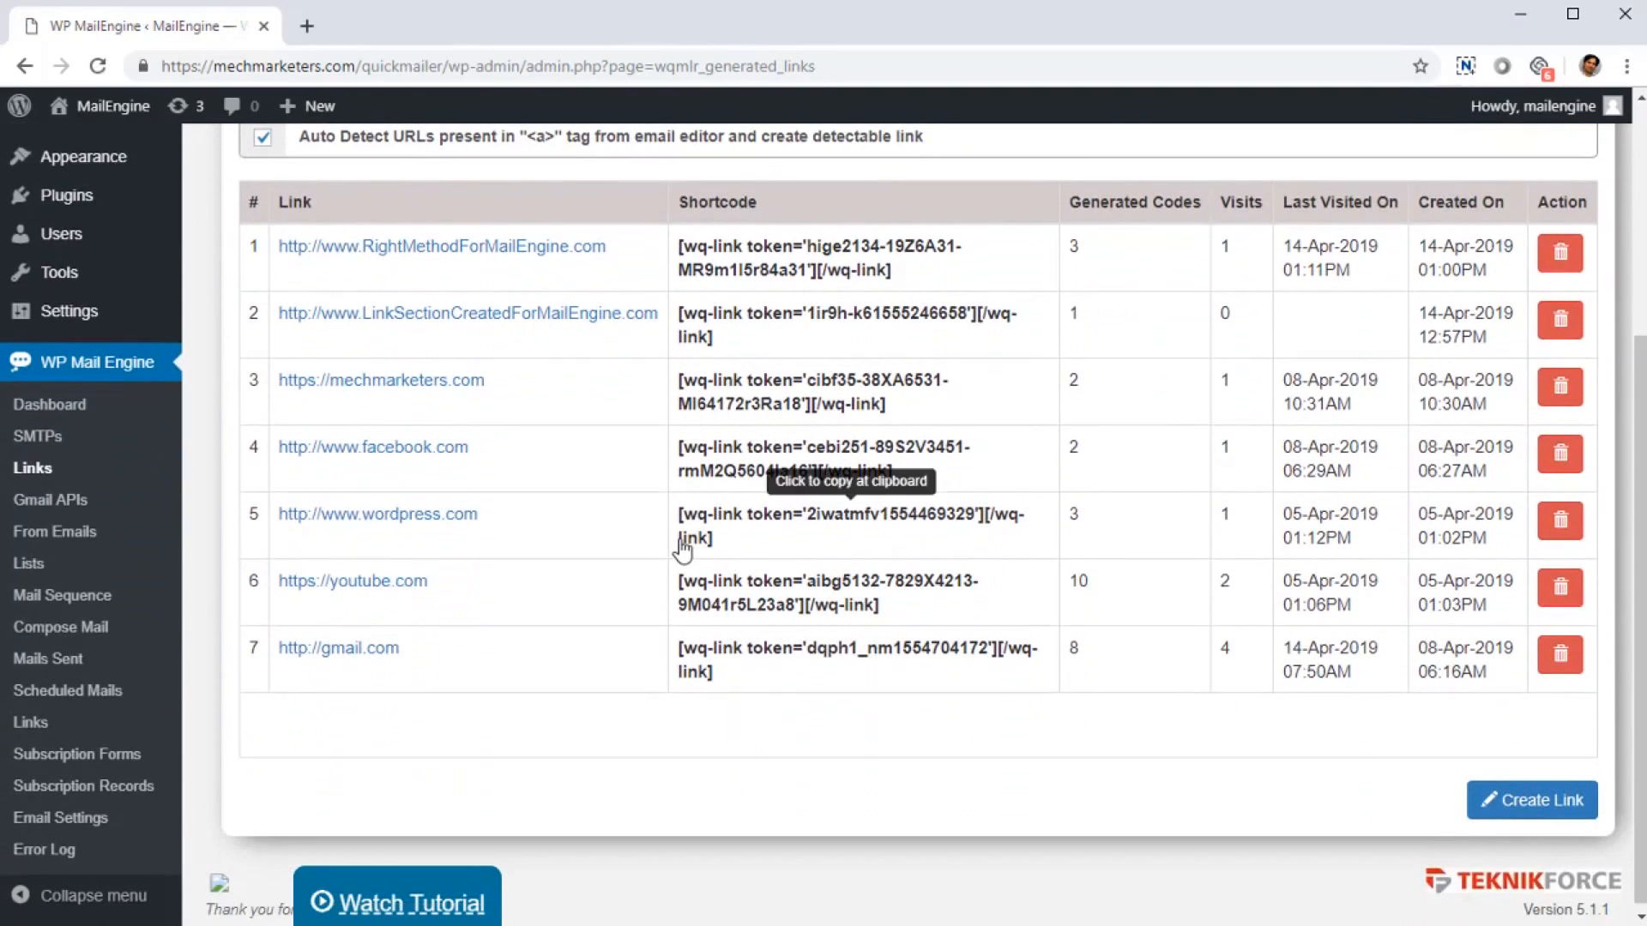
pyautogui.scroll(1, 691, 526)
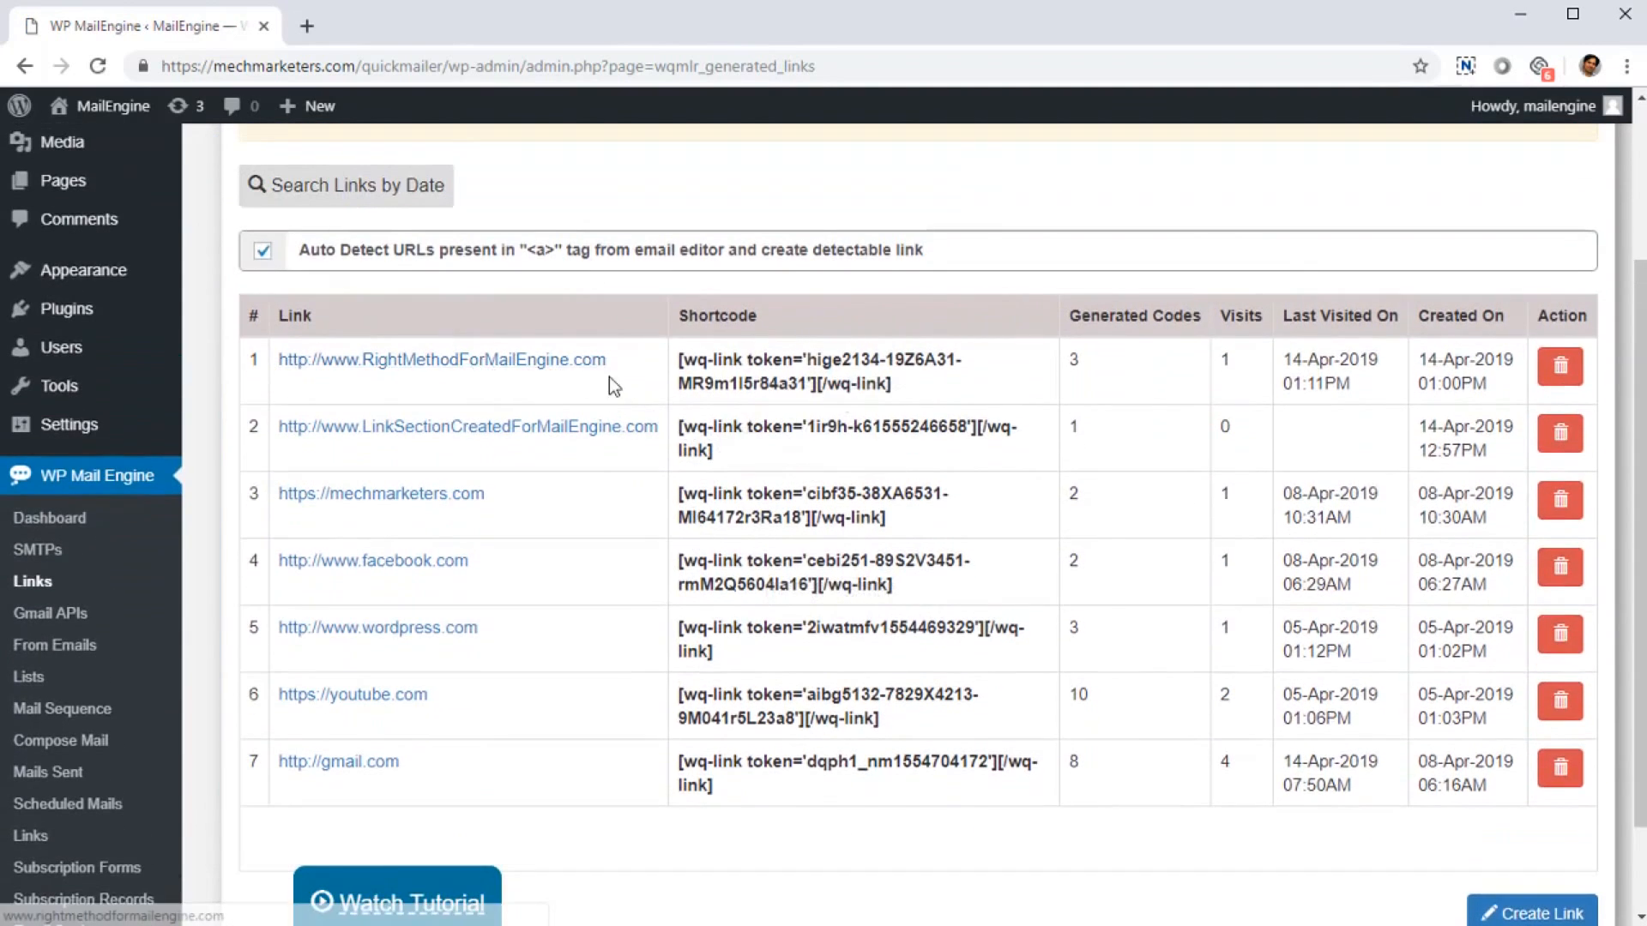
pyautogui.moveTo(697, 360); pyautogui.dragTo(865, 385)
pyautogui.click(1054, 364)
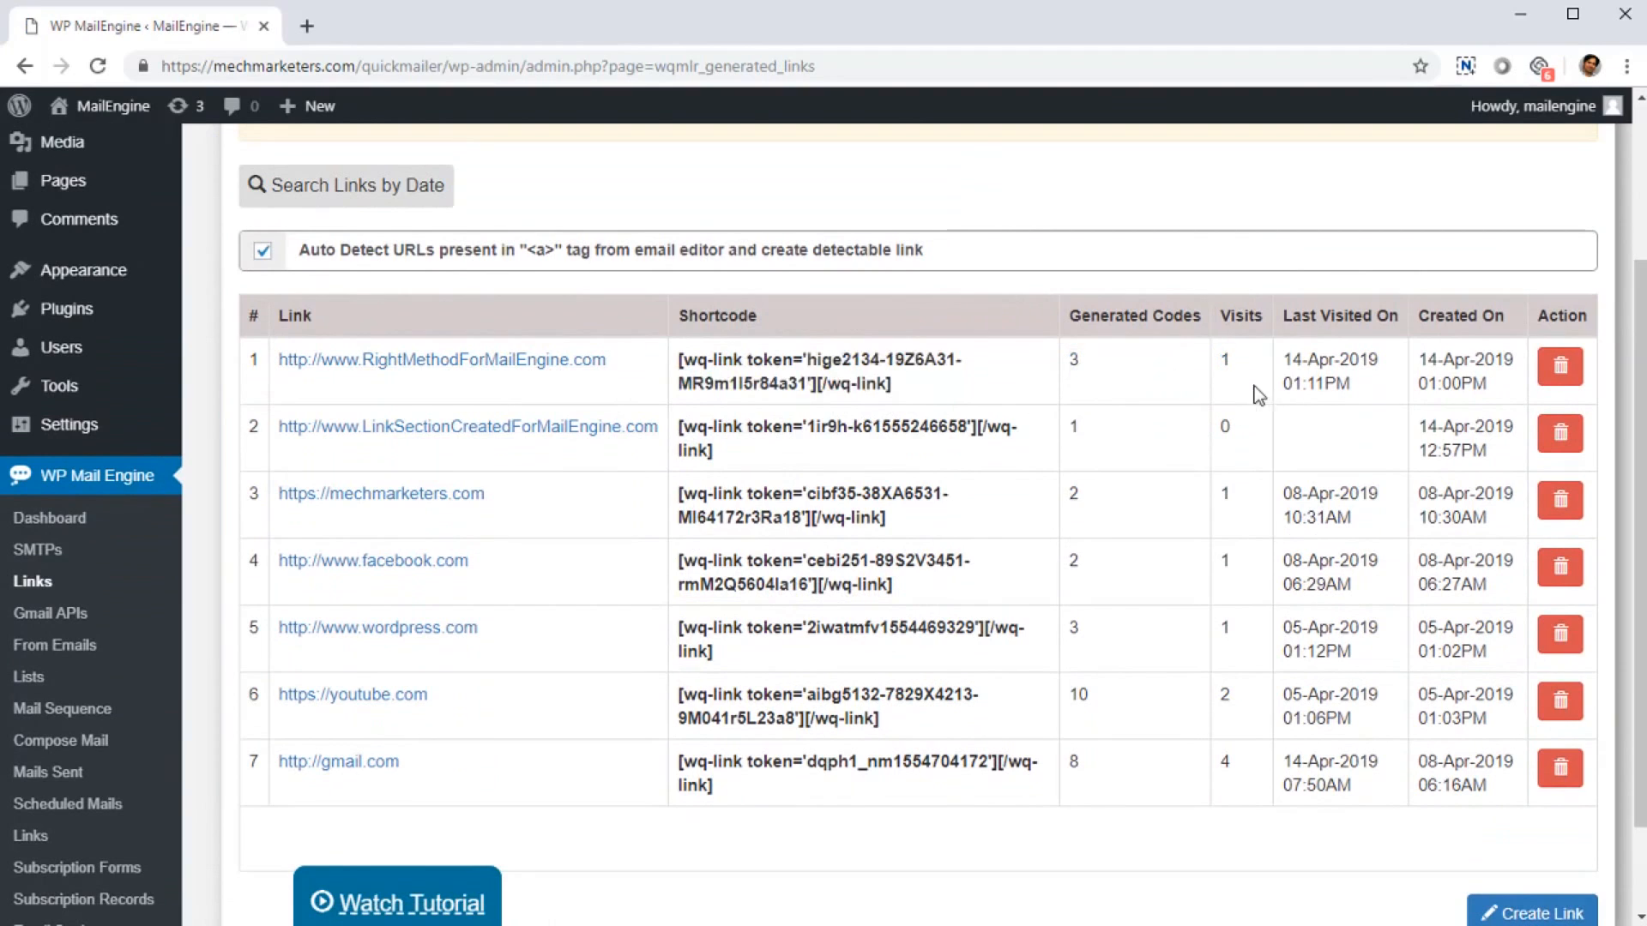
pyautogui.doubleClick(1230, 363)
pyautogui.moveTo(1284, 355); pyautogui.dragTo(1463, 408)
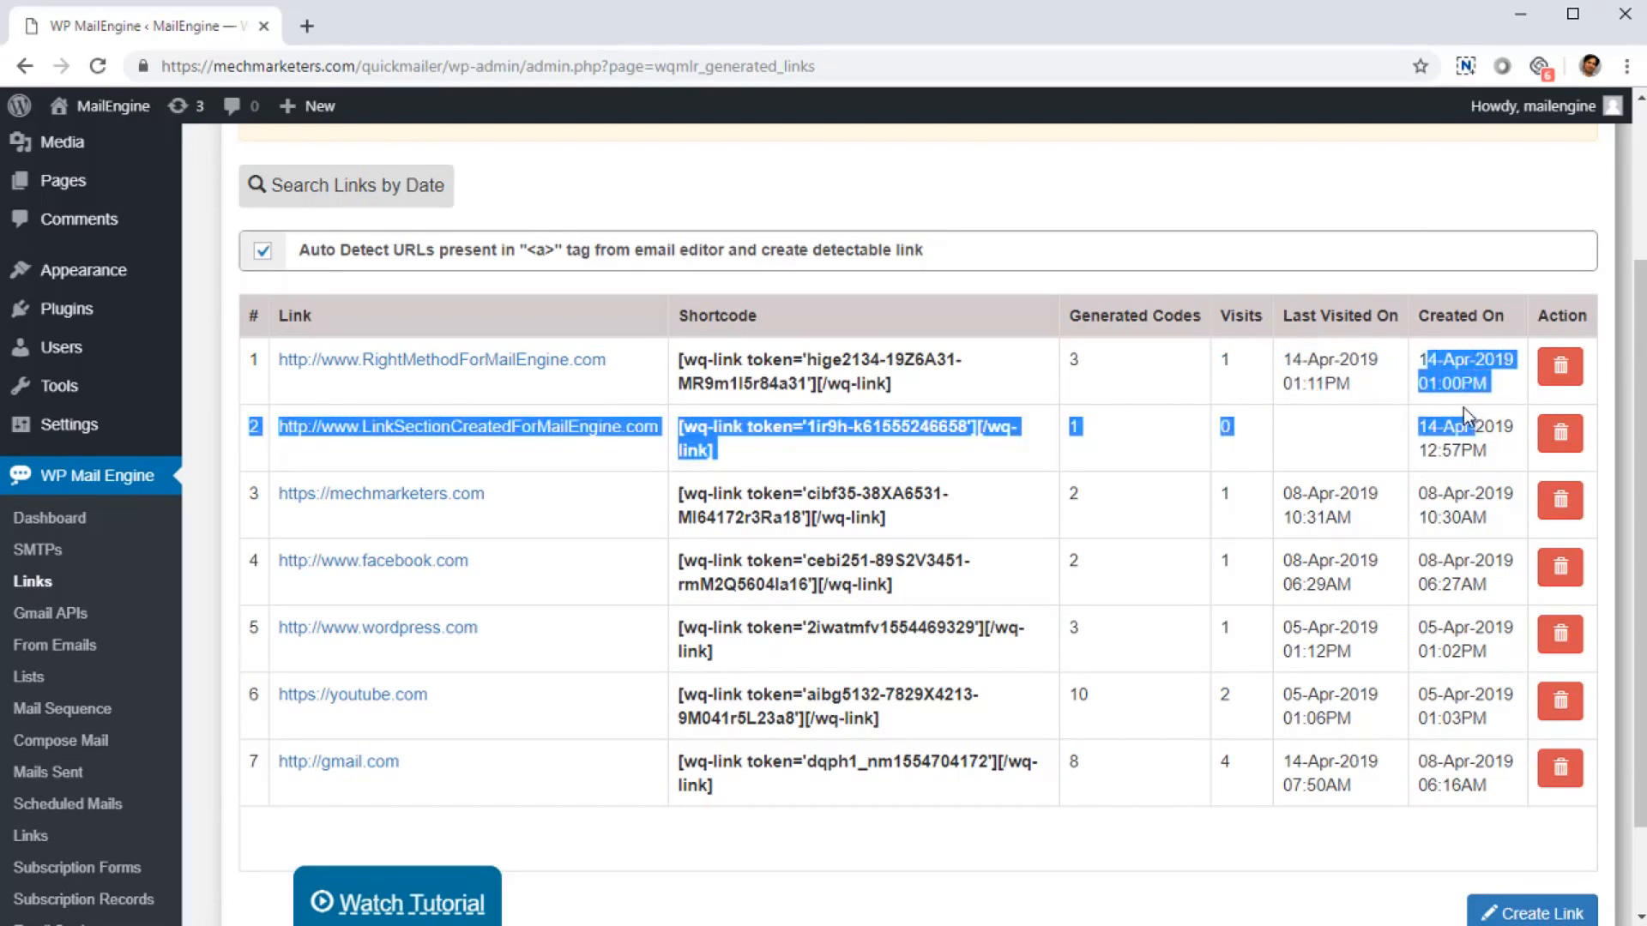
pyautogui.click(1463, 415)
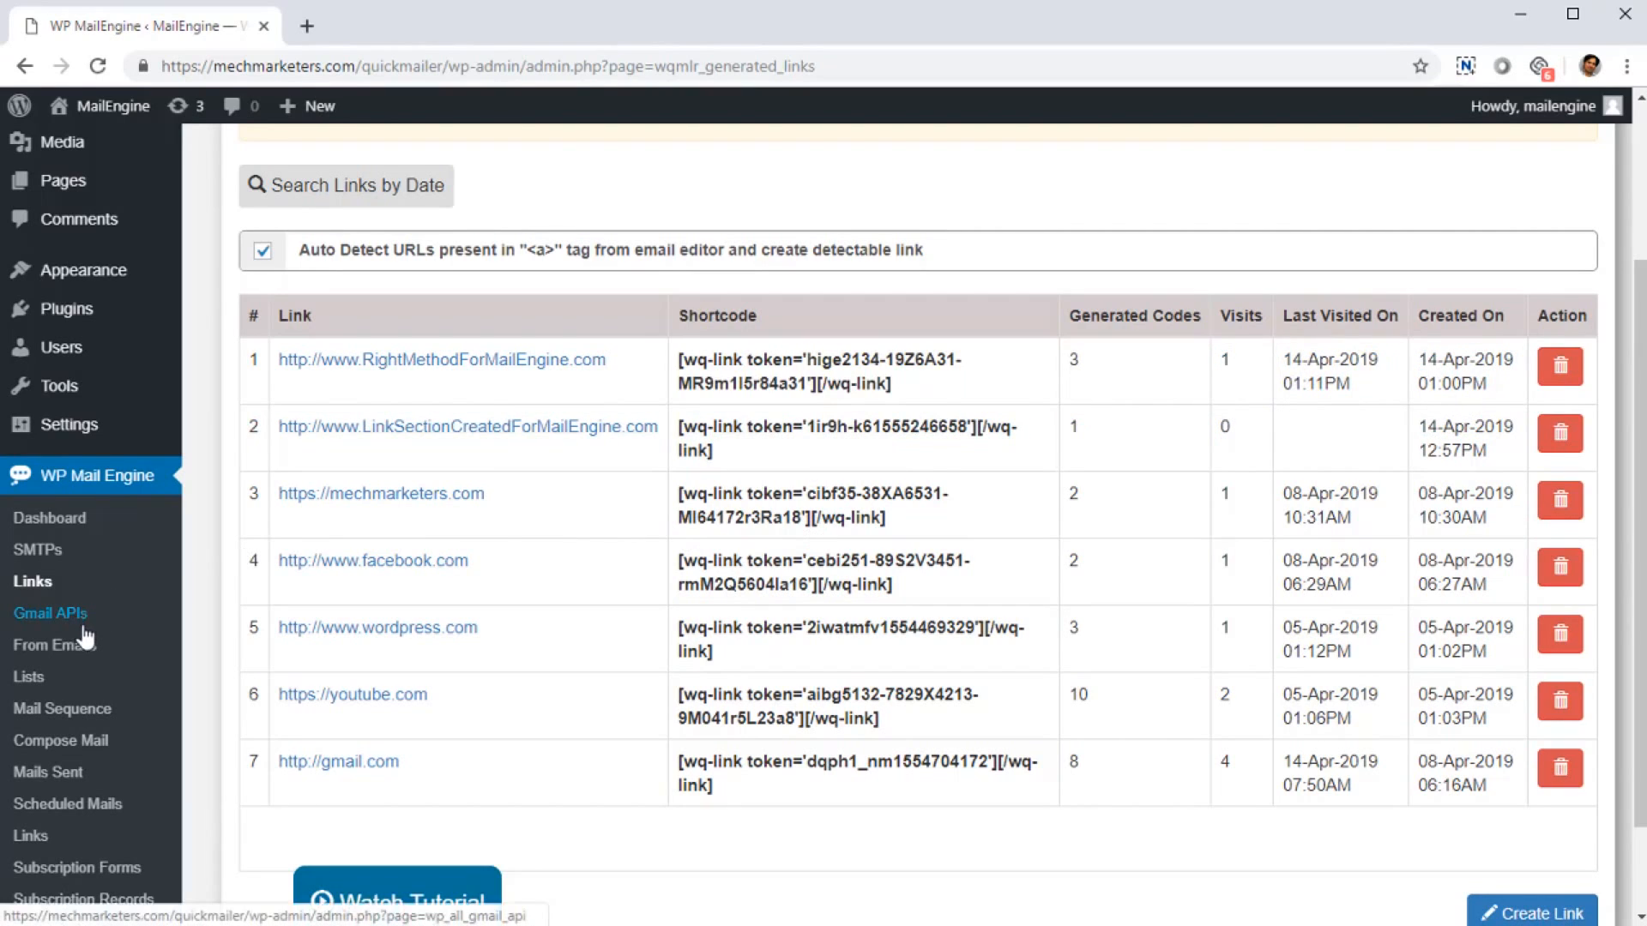
# - View the saved sender entry on the From Emails page and open the Lists page
pyautogui.click(63, 657)
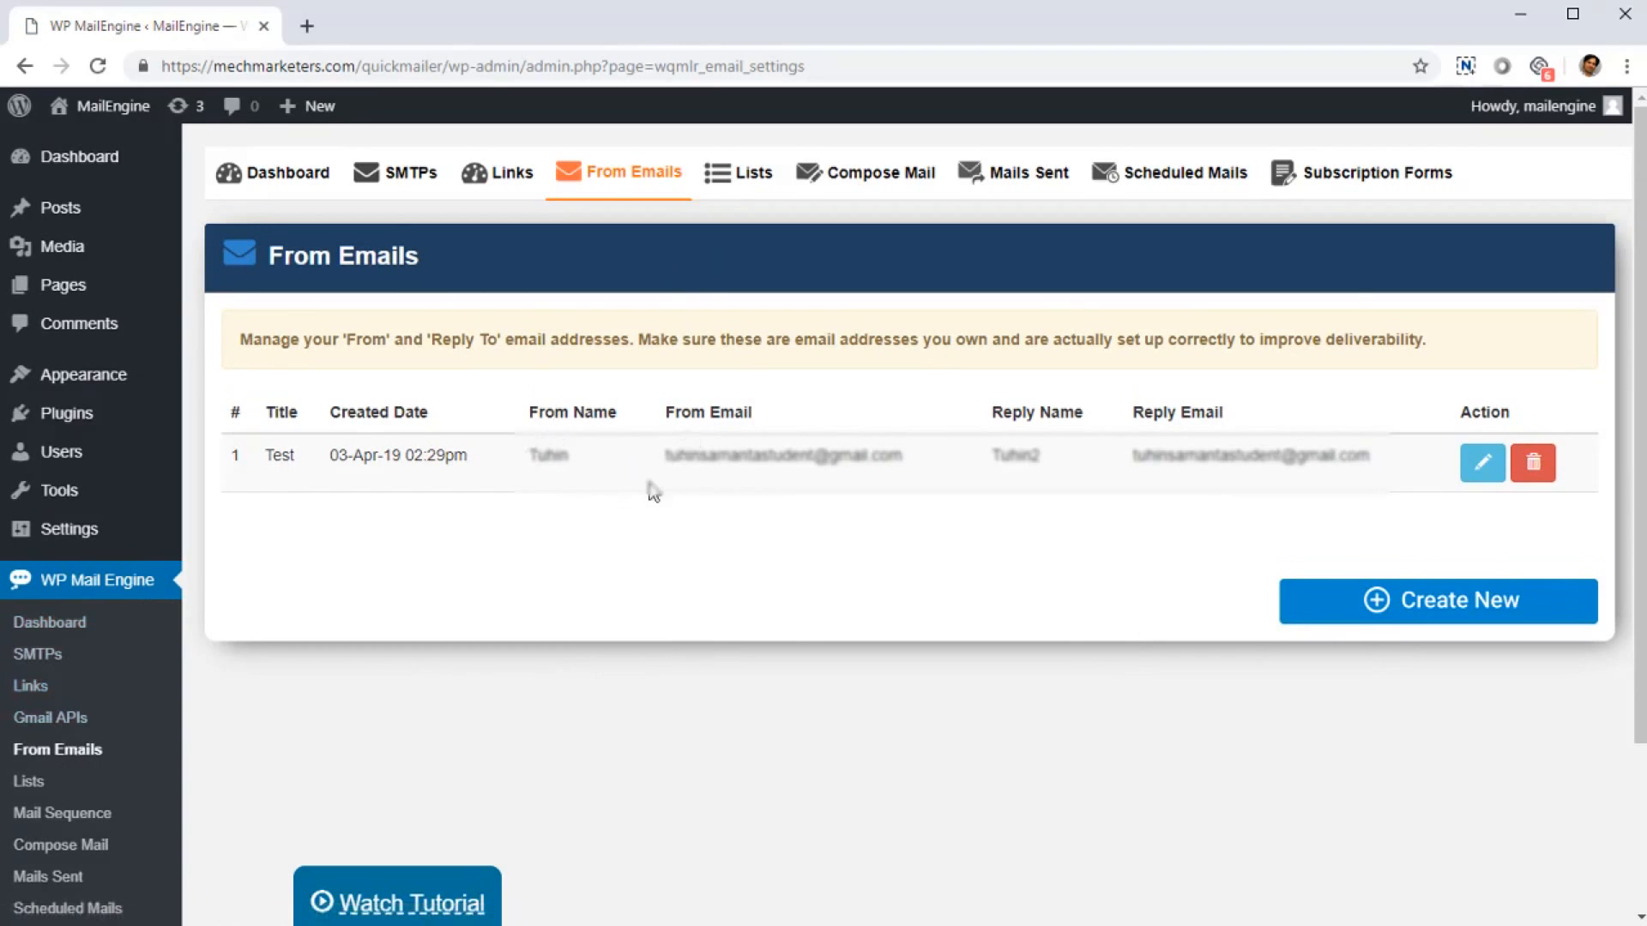
pyautogui.scroll(-3, 553, 527)
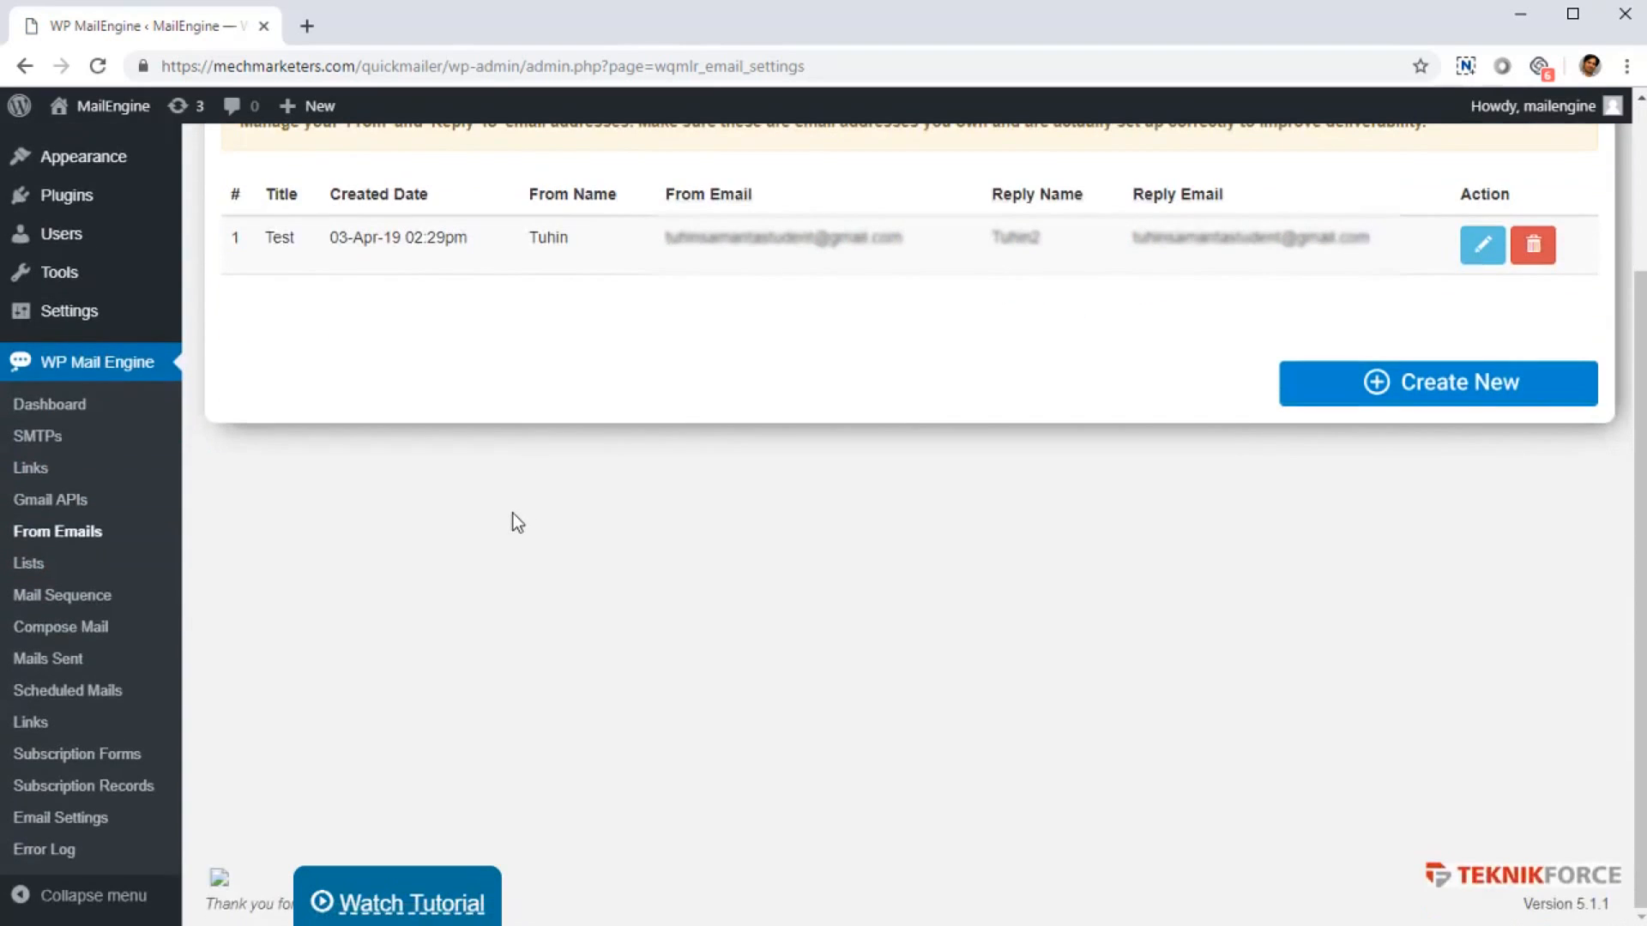
pyautogui.click(28, 564)
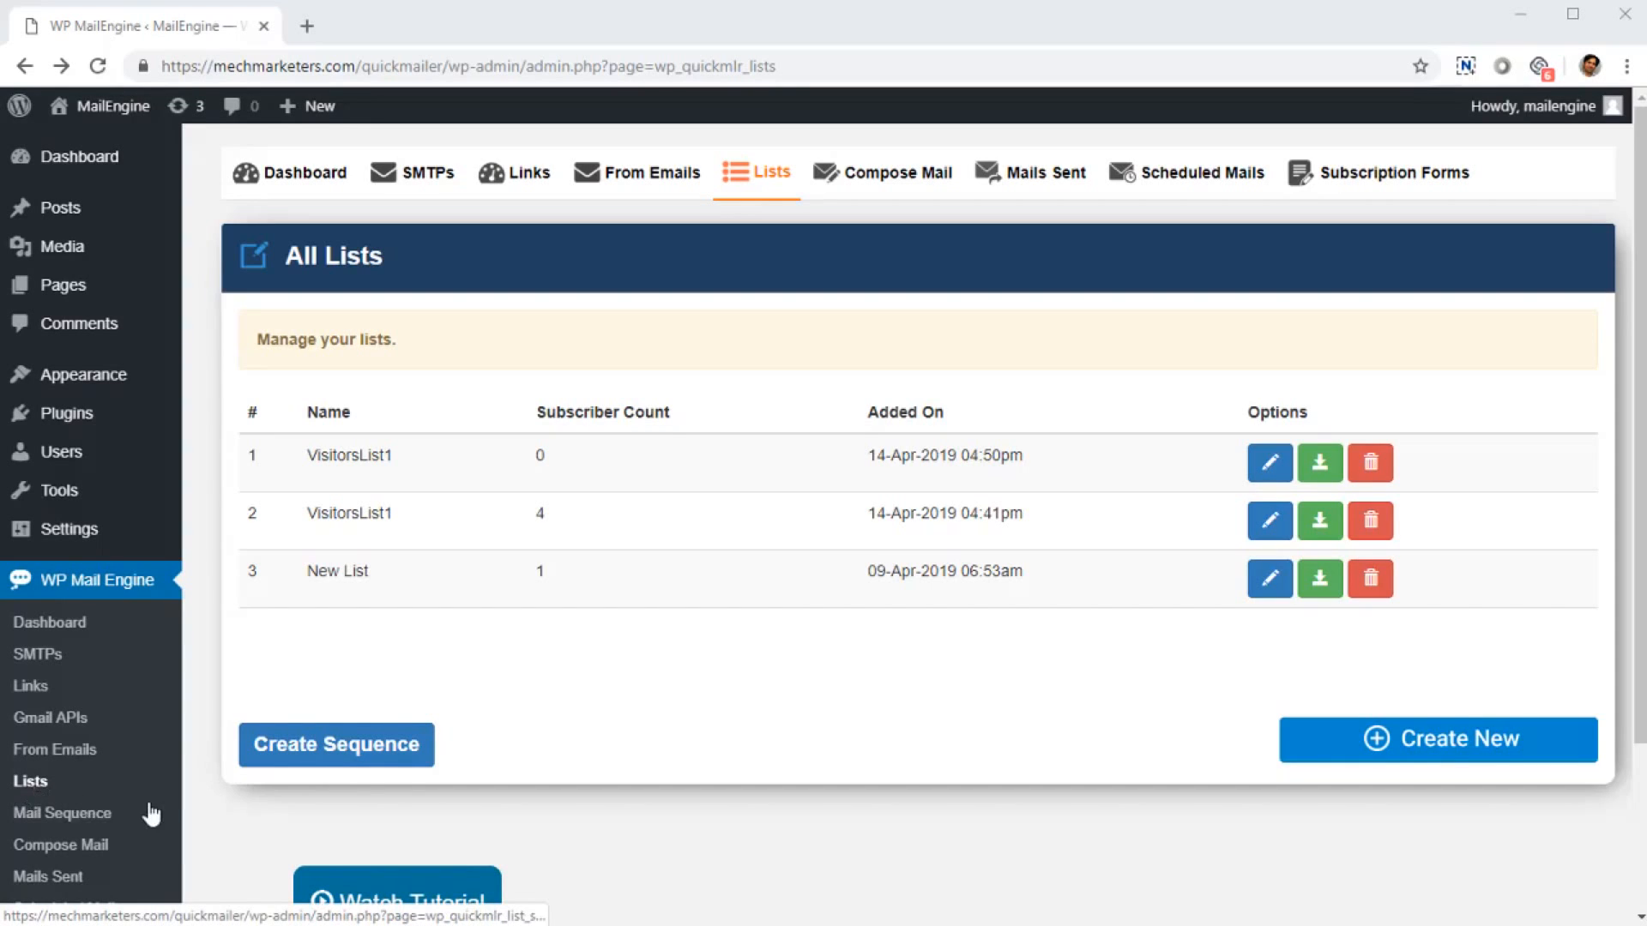
# - Open the form for creating a new list and return to the All Lists overview
pyautogui.click(1347, 754)
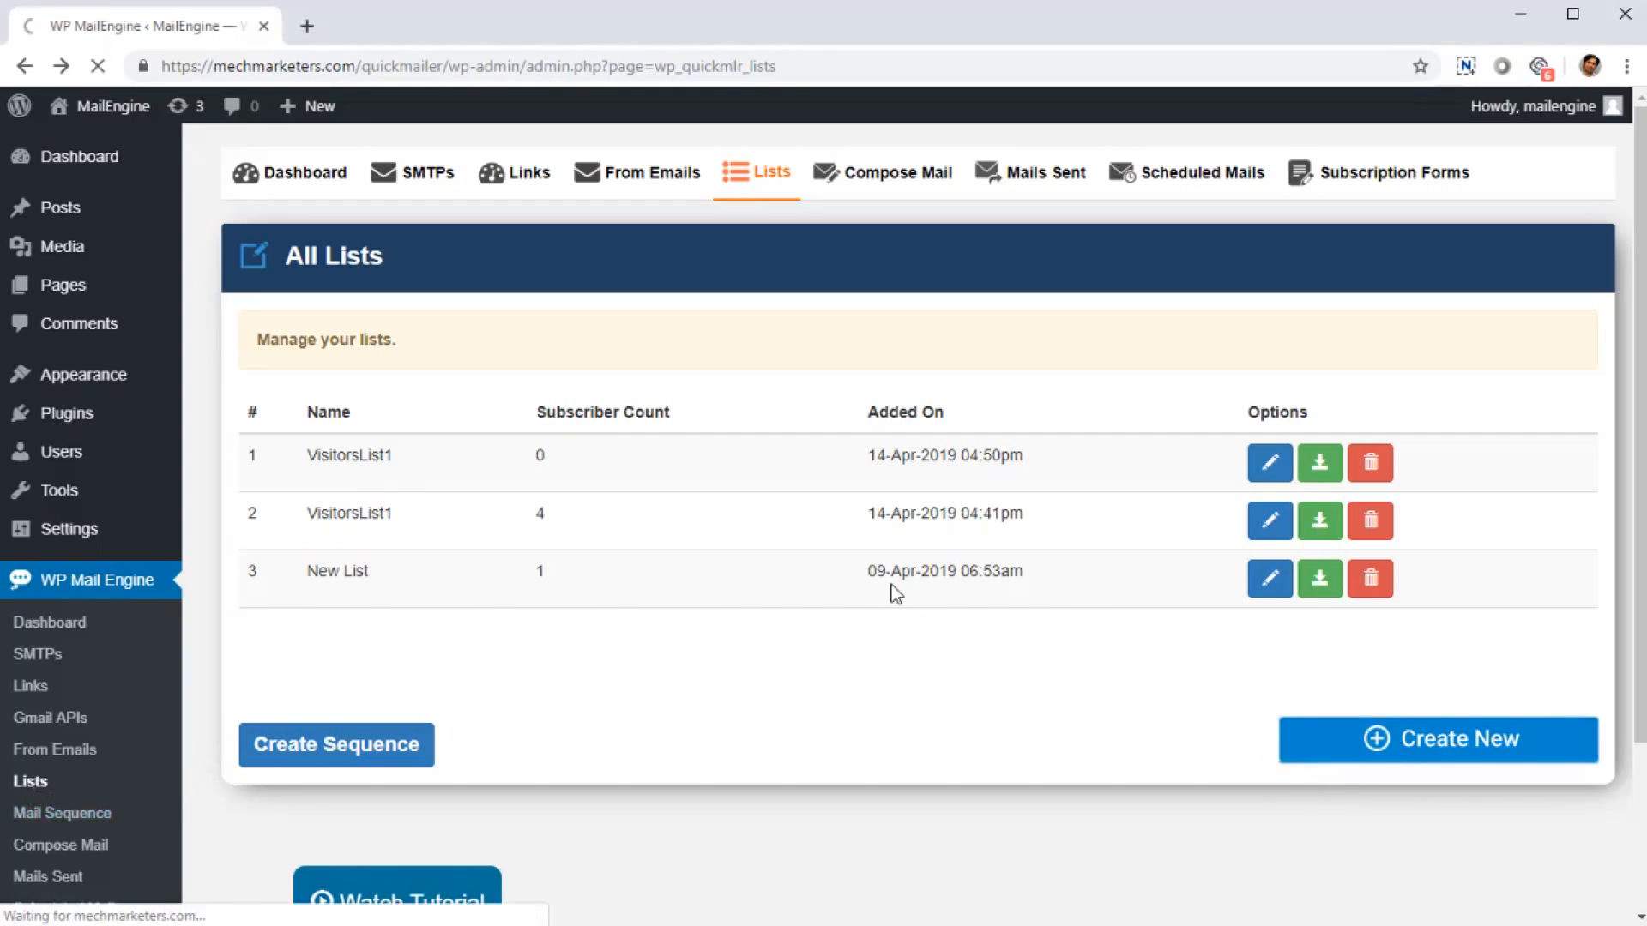
pyautogui.rightClick(498, 457)
pyautogui.click(521, 481)
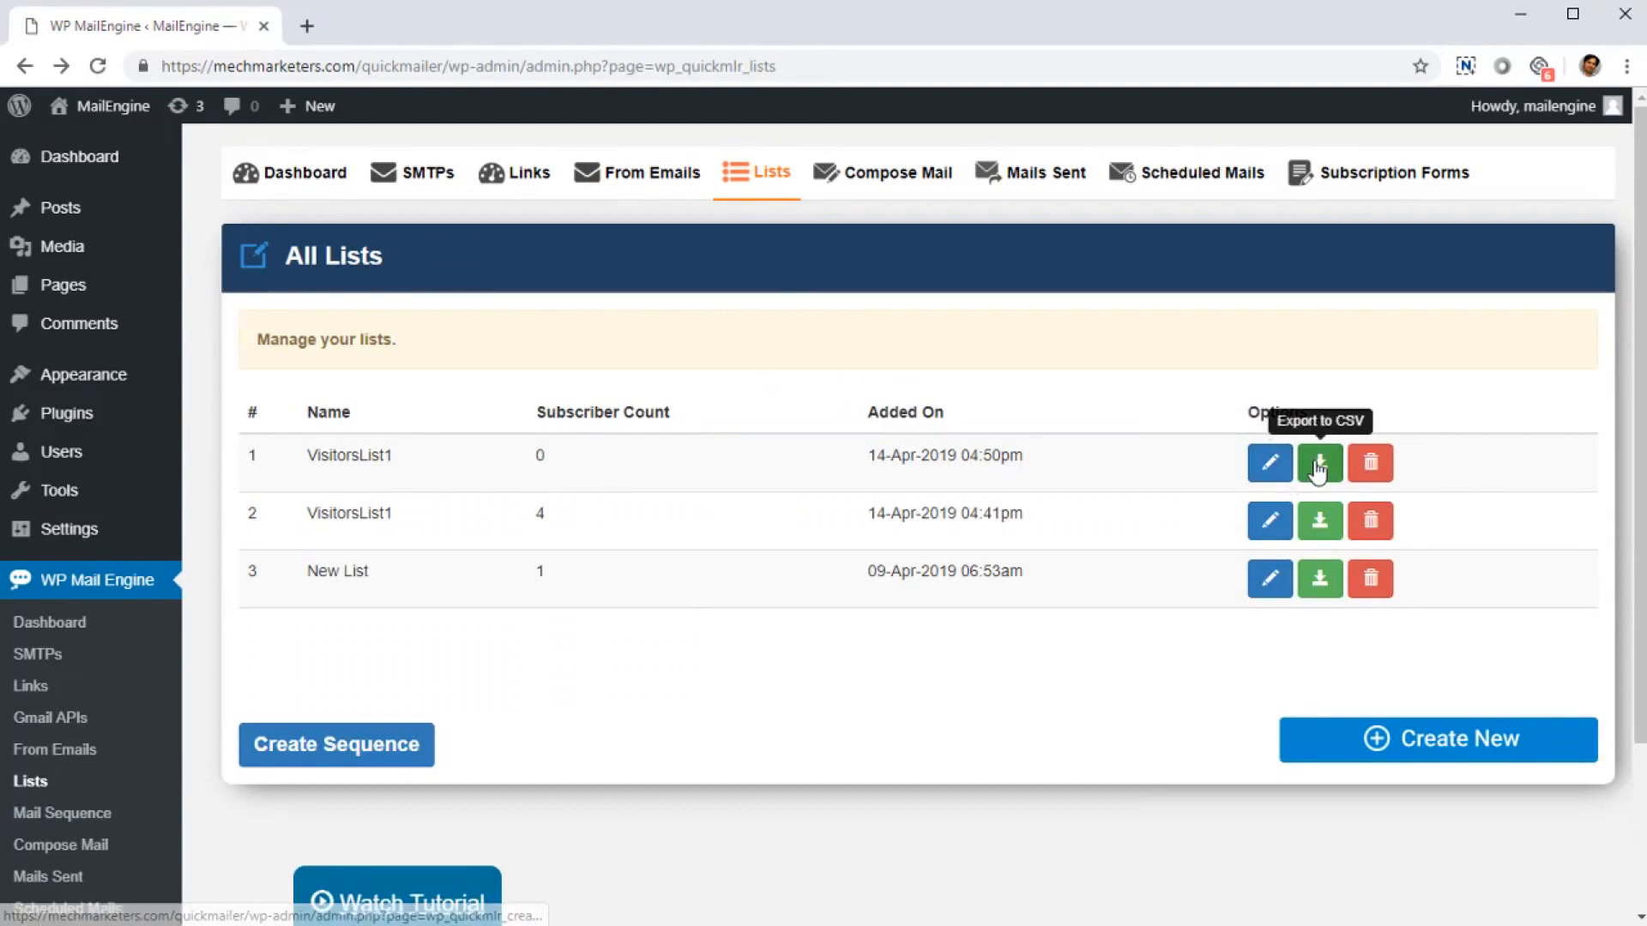
# - Open the VisitorsList1 entry added at 04:50pm for editing, view its subscriber name and email fields, and return to All Lists
pyautogui.click(1270, 463)
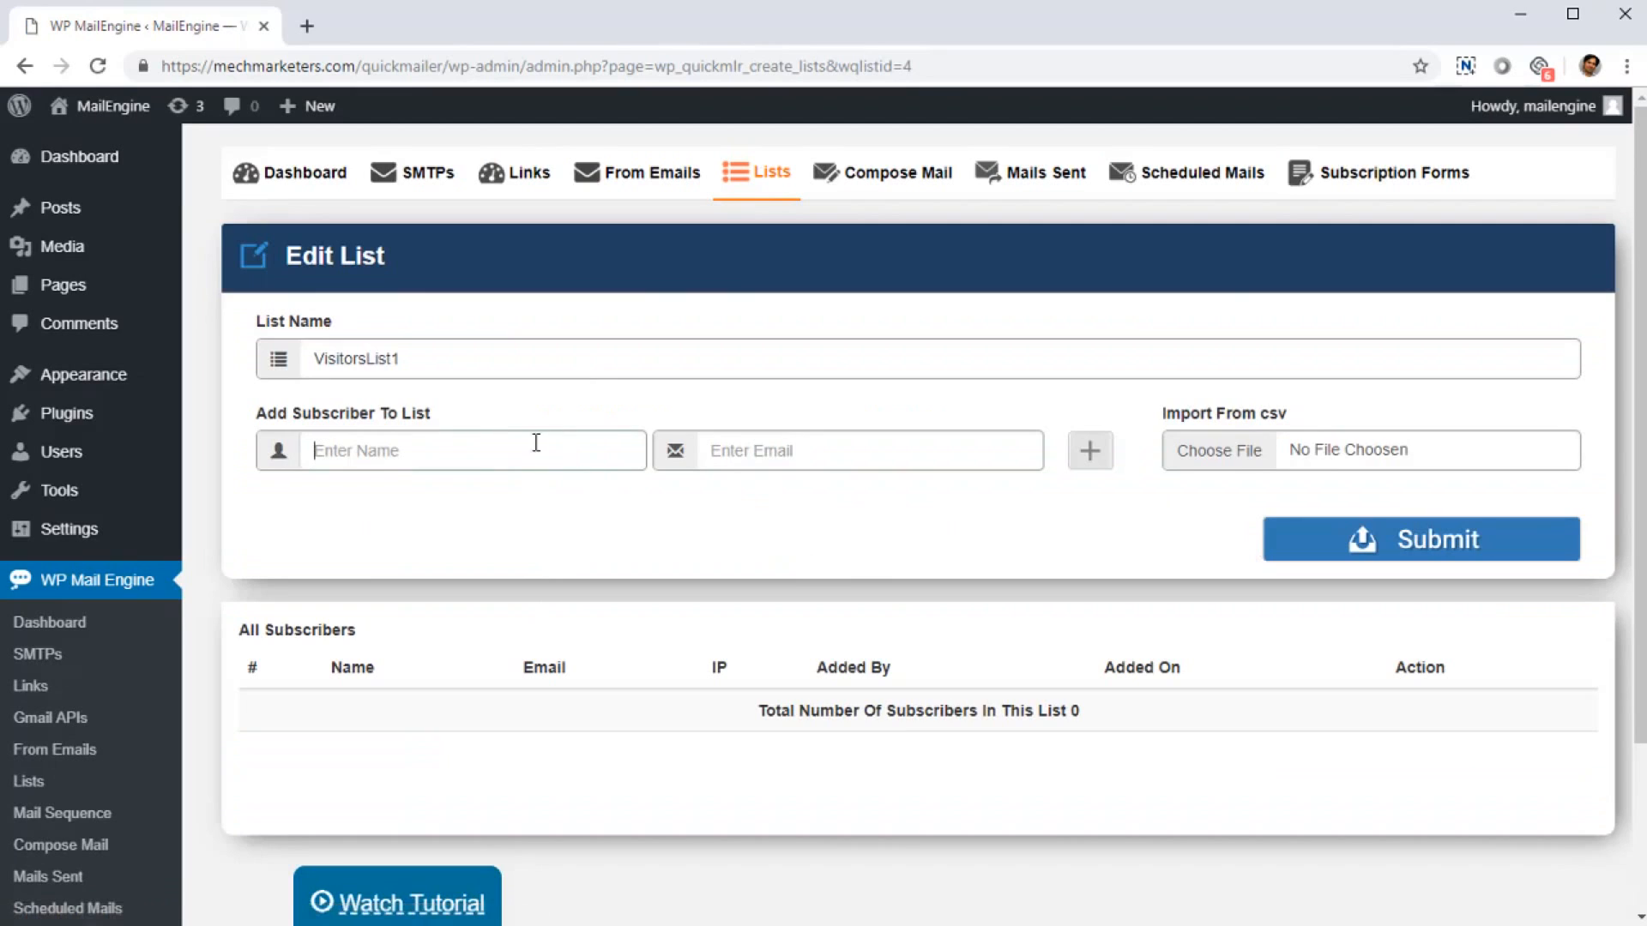
pyautogui.click(805, 457)
pyautogui.rightClick(781, 524)
pyautogui.click(815, 540)
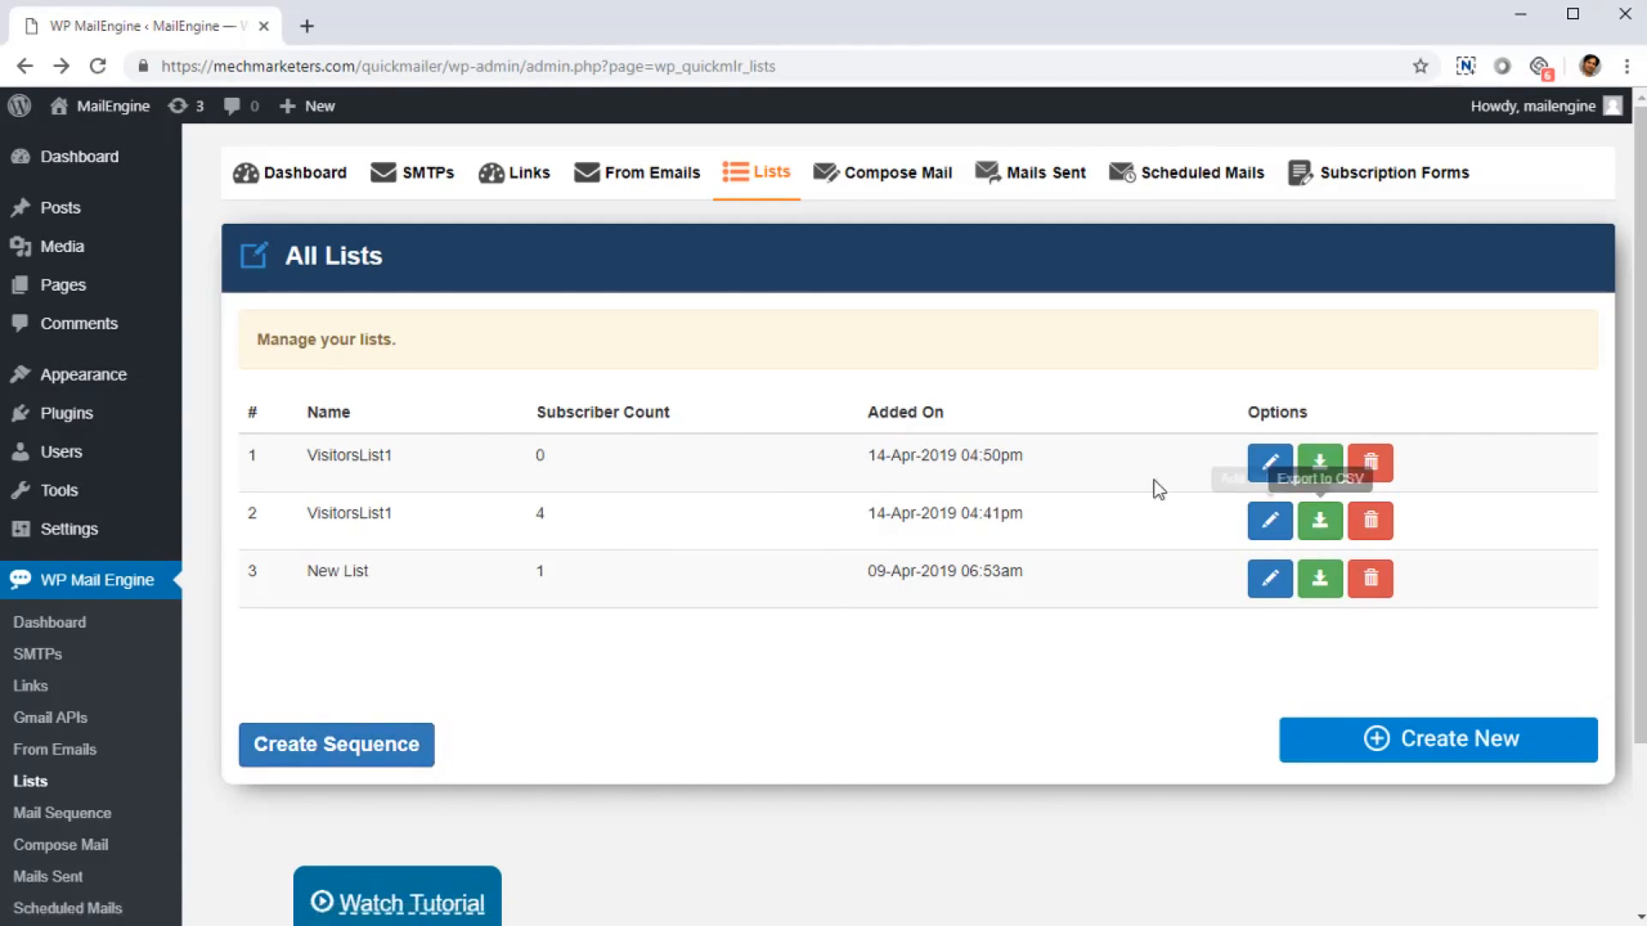
# - View the Welcome entry on the Mail Sequence page, return to All Lists, and reopen the Mail Sequence page
pyautogui.click(371, 744)
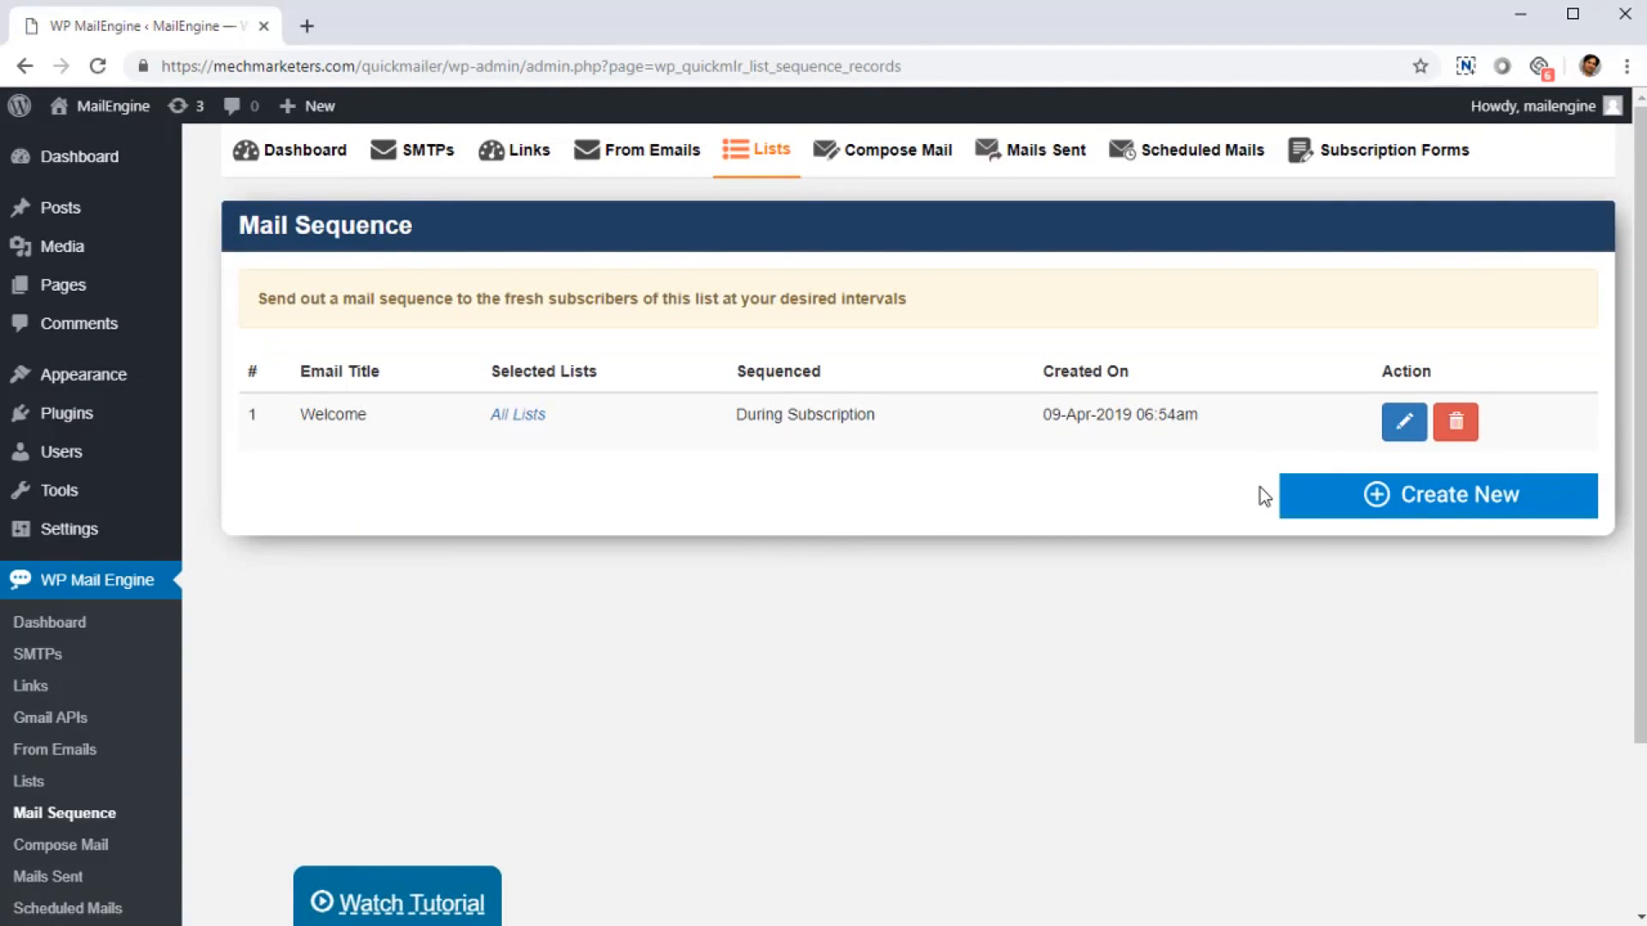
pyautogui.moveTo(694, 404); pyautogui.dragTo(772, 418)
pyautogui.click(836, 436)
pyautogui.rightClick(517, 535)
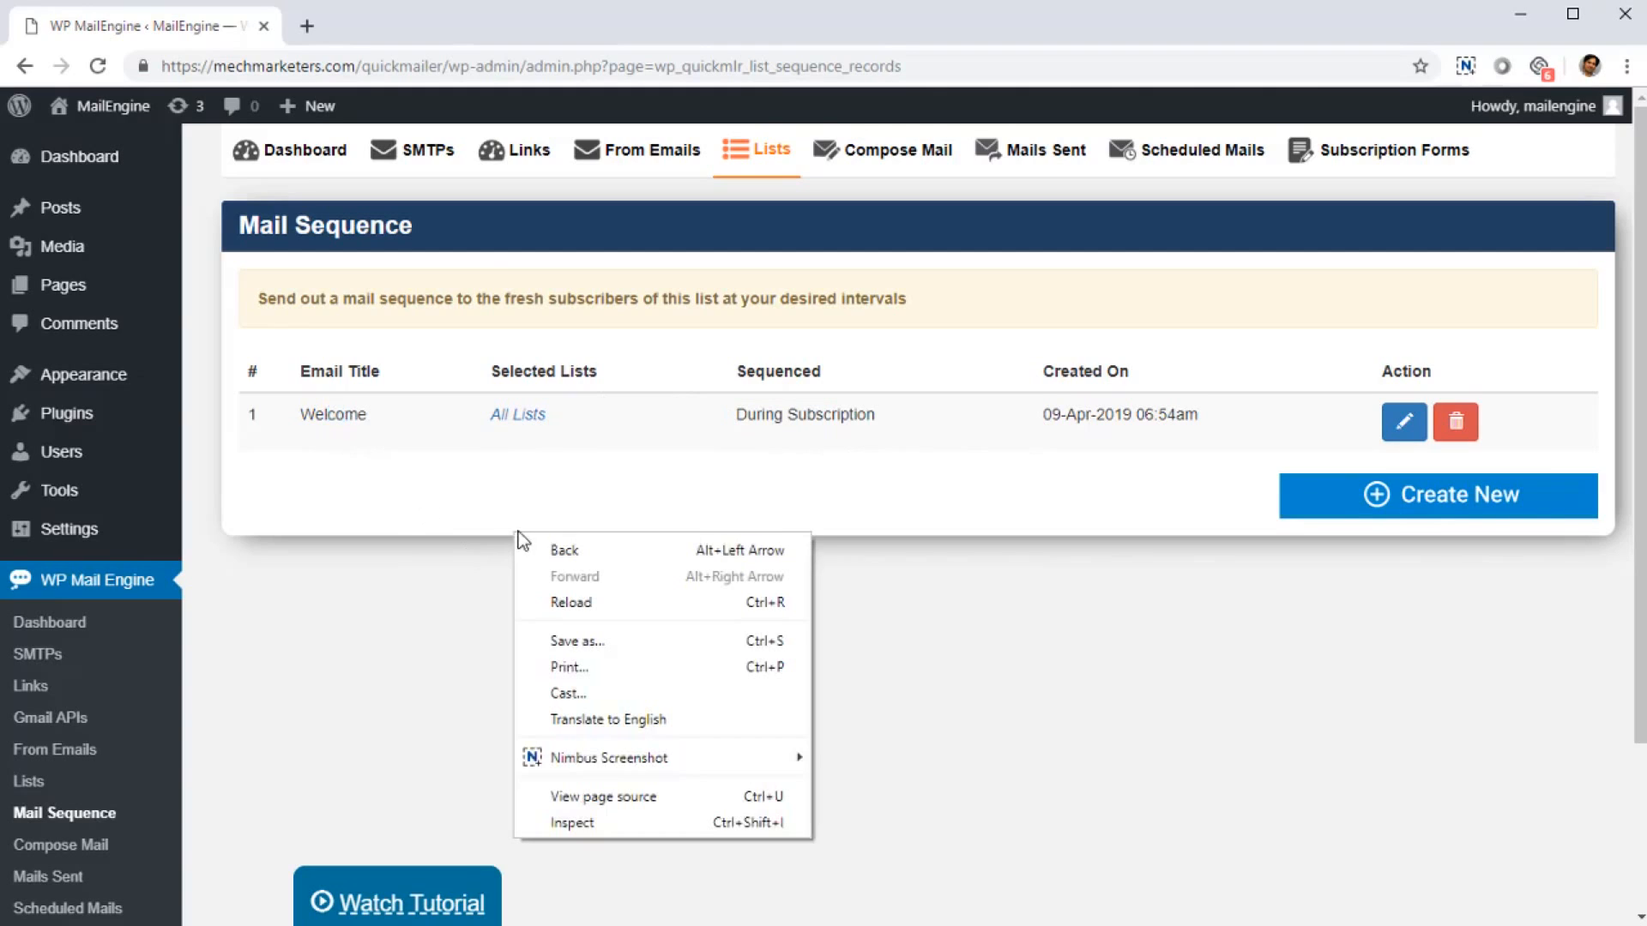
pyautogui.click(652, 558)
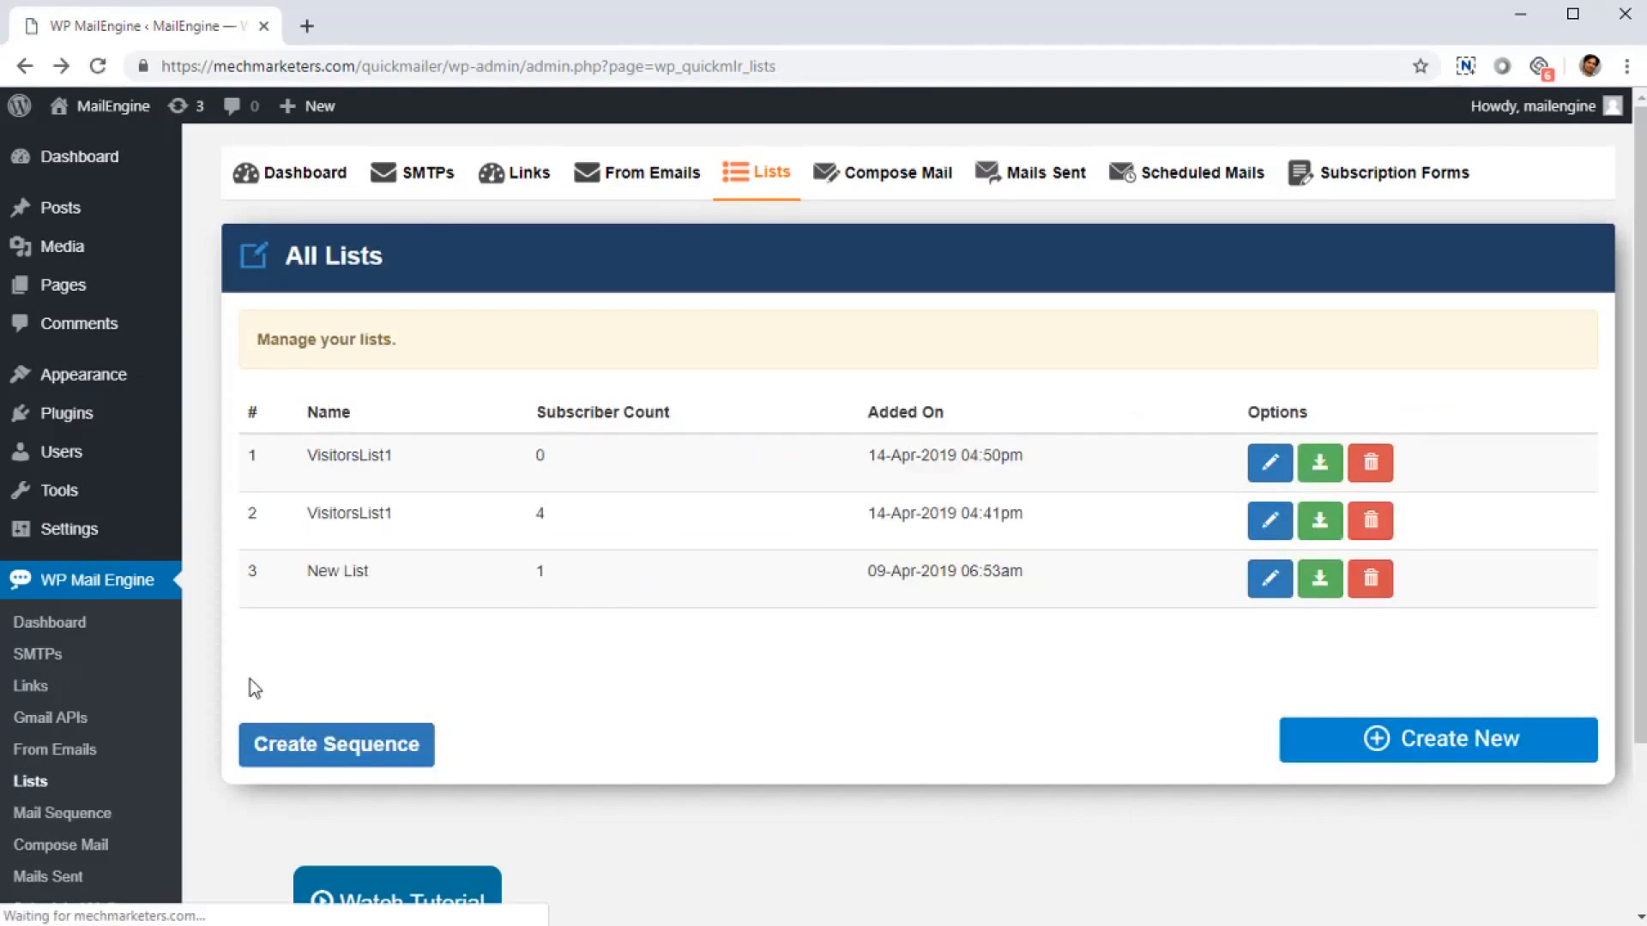
pyautogui.scroll(-3, 253, 699)
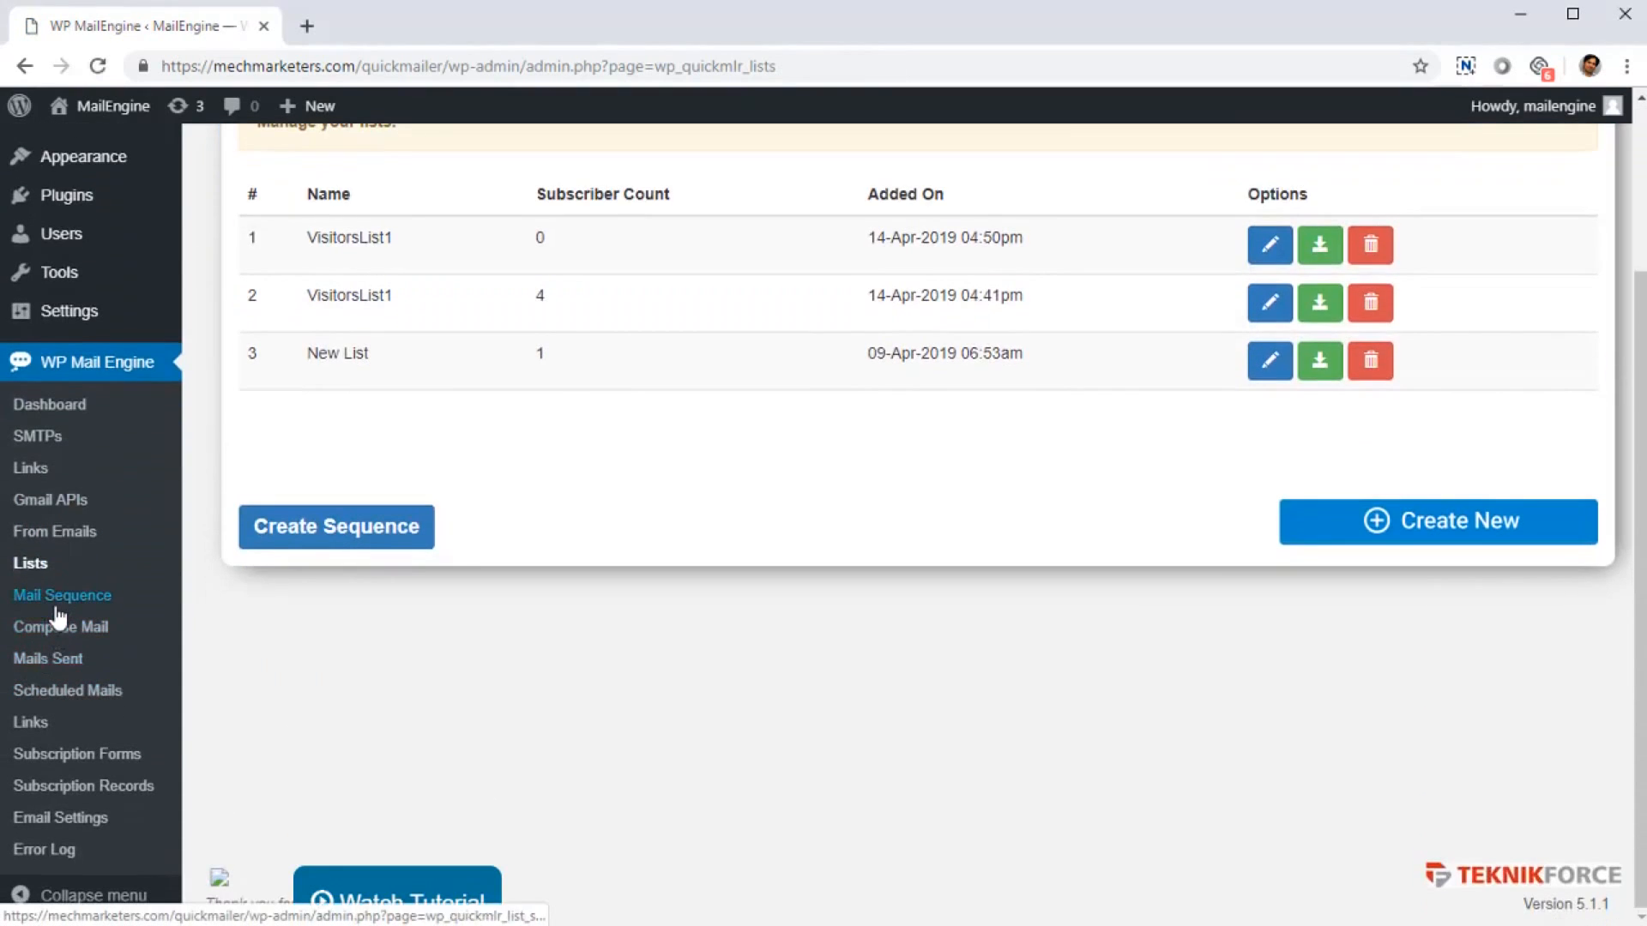
pyautogui.click(57, 607)
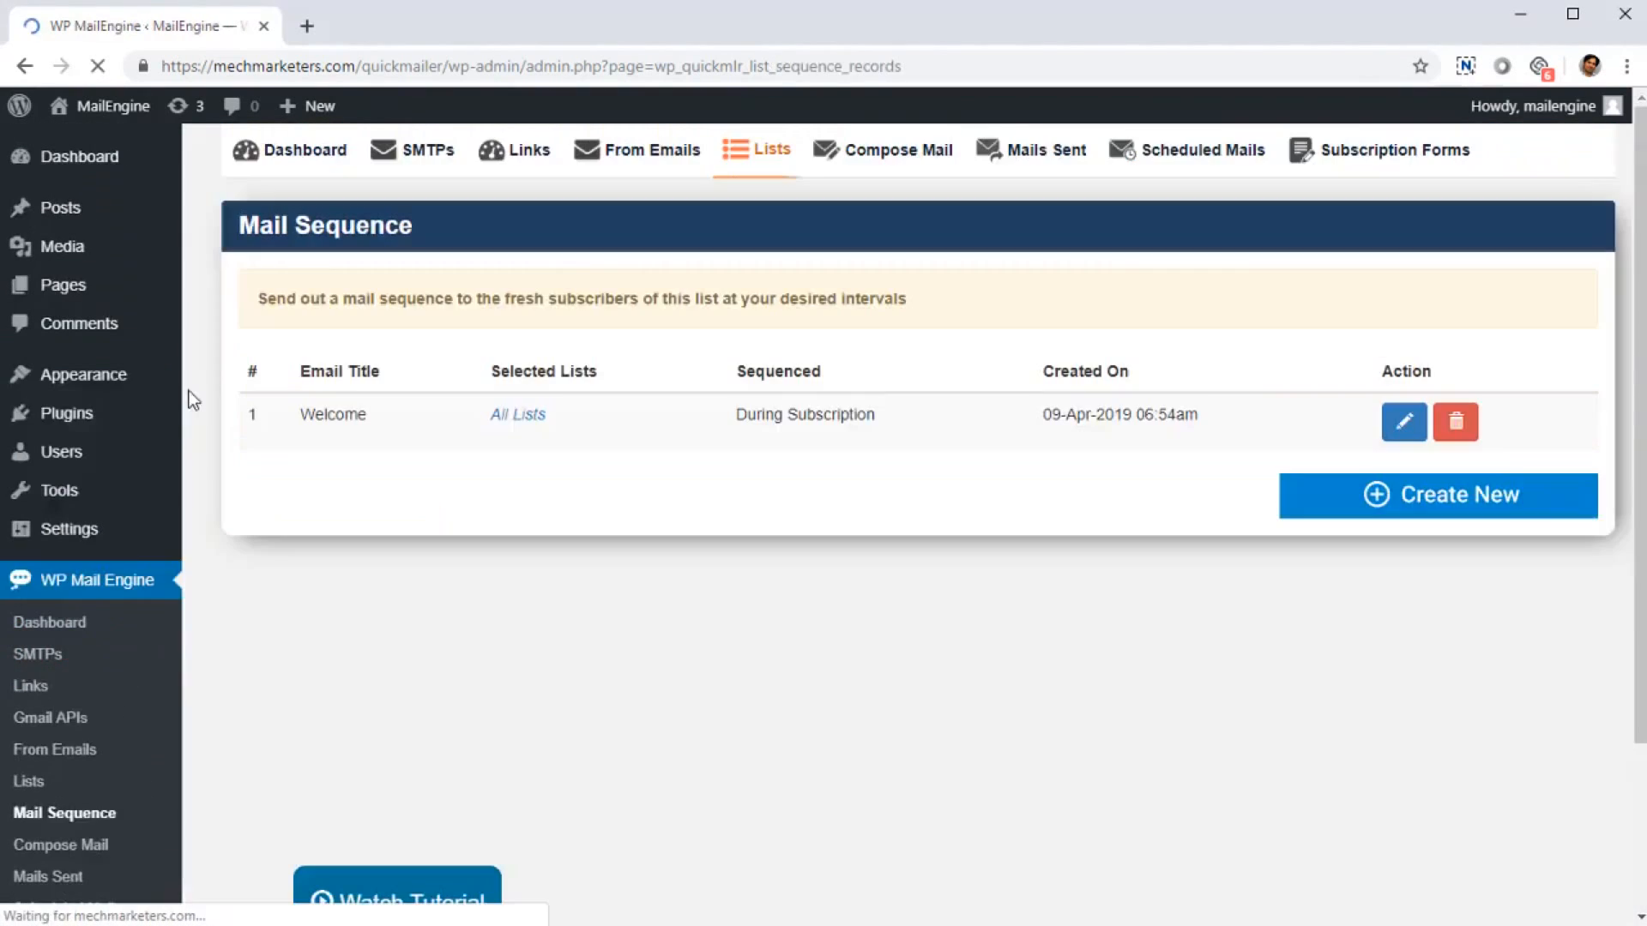
pyautogui.scroll(-1, 114, 791)
# - Open the Compose Mail form and enable Create Page under Email To Post
pyautogui.click(133, 730)
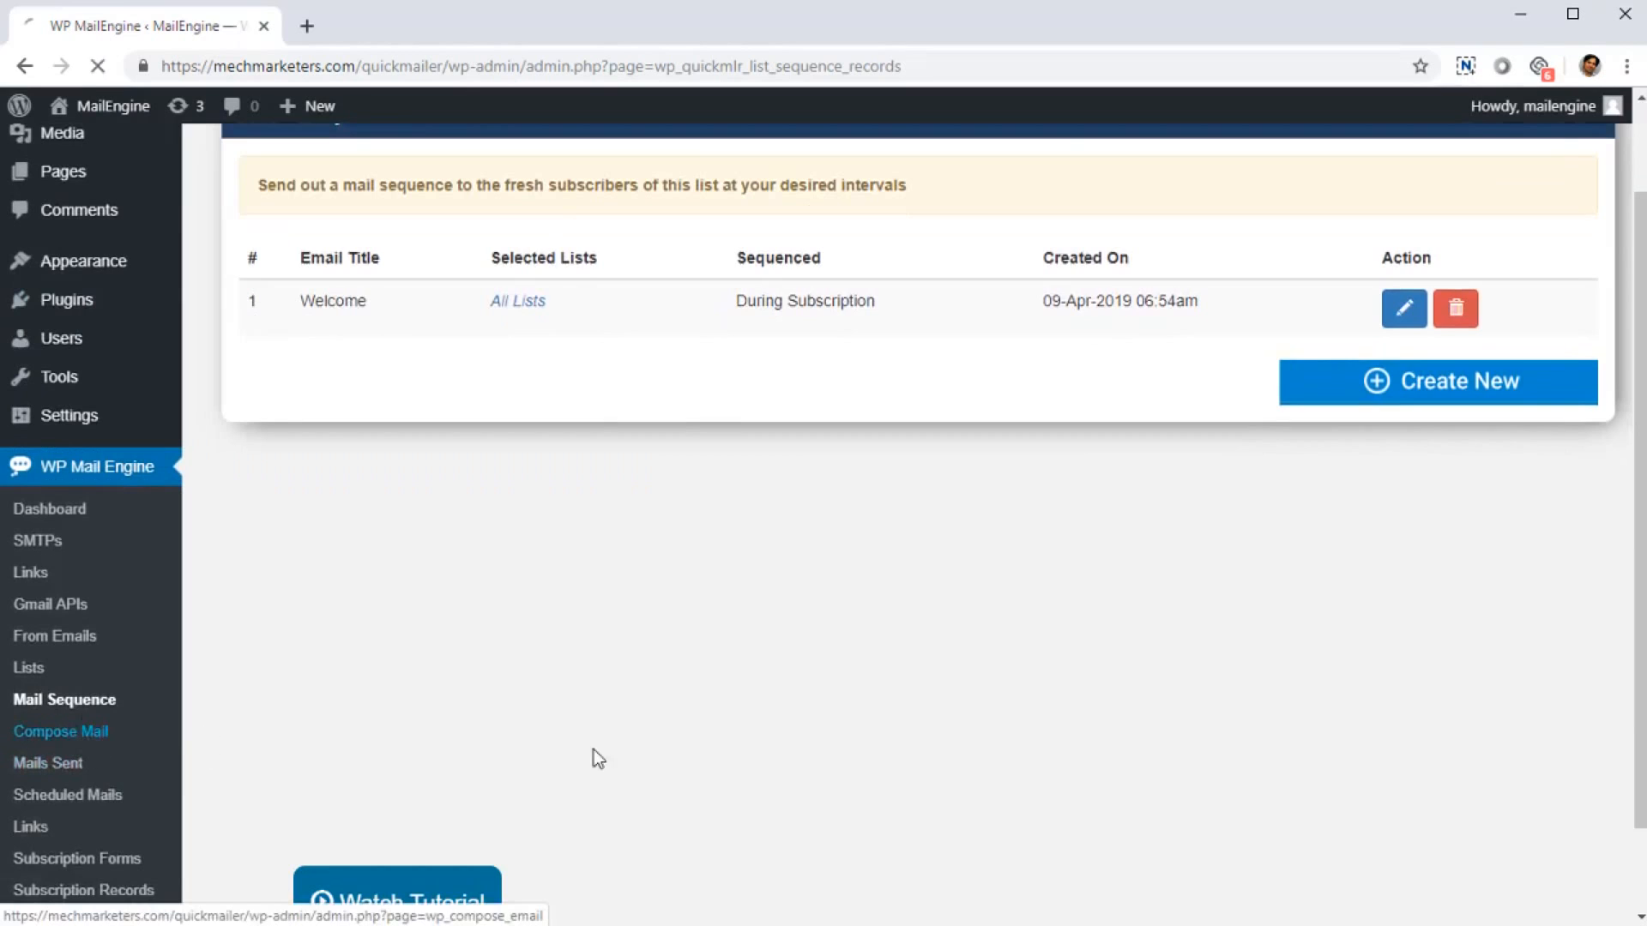
pyautogui.scroll(-12, 693, 696)
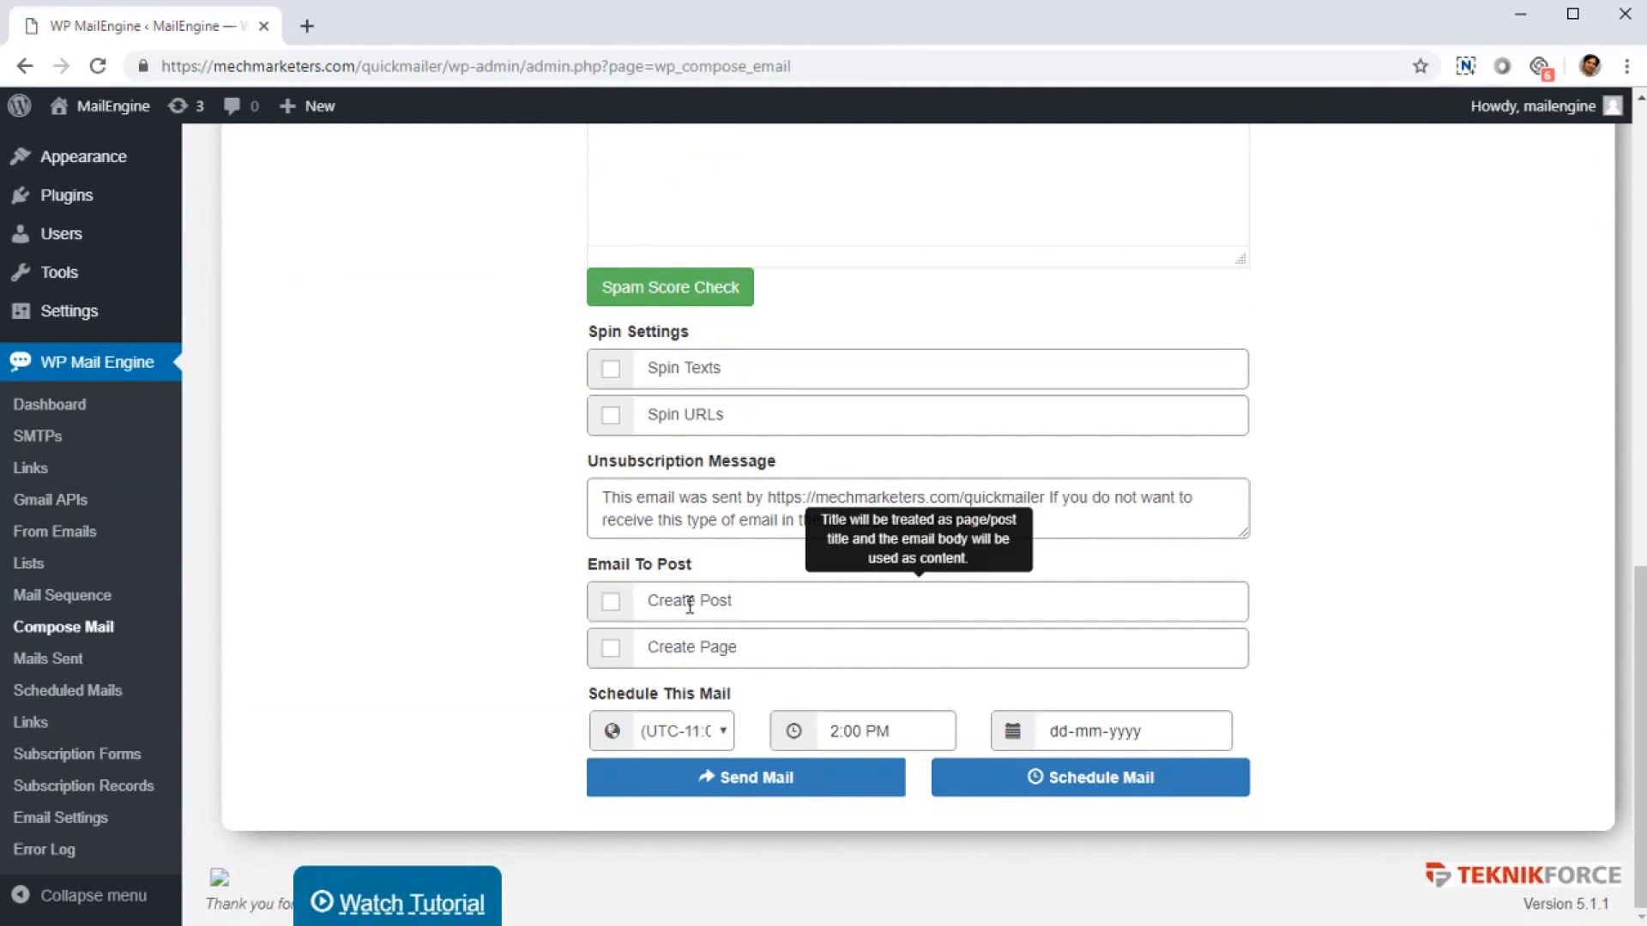
pyautogui.click(611, 602)
pyautogui.click(611, 653)
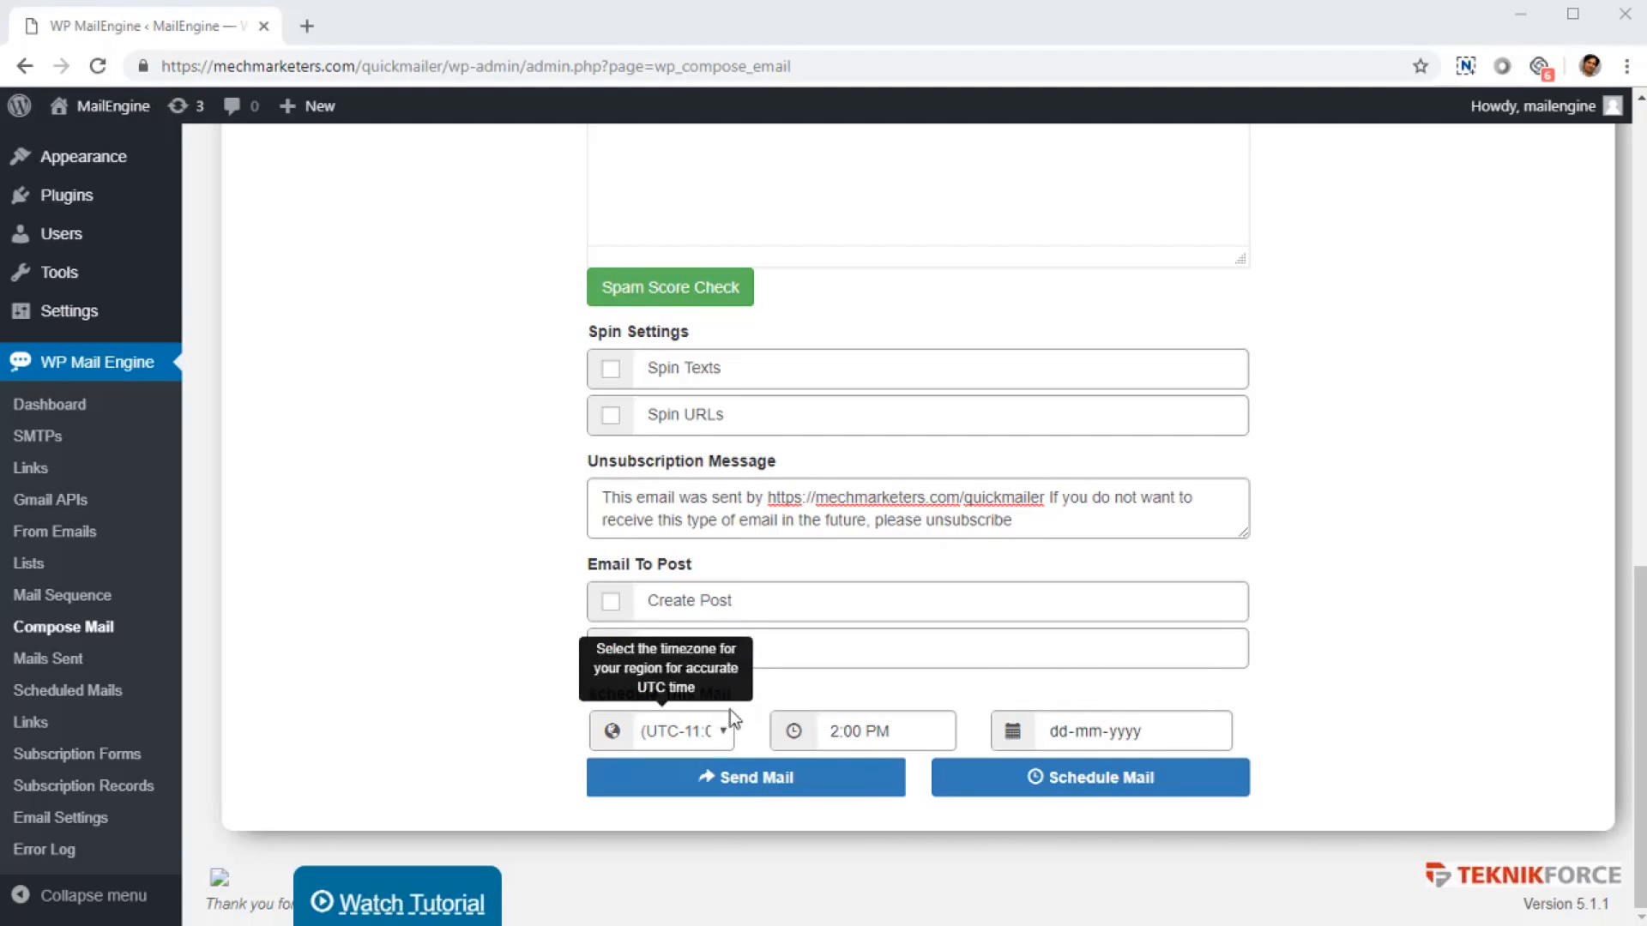
# - Examine the timezone choices, time and date fields for scheduling the mail, and glance back over the compose form
pyautogui.click(693, 743)
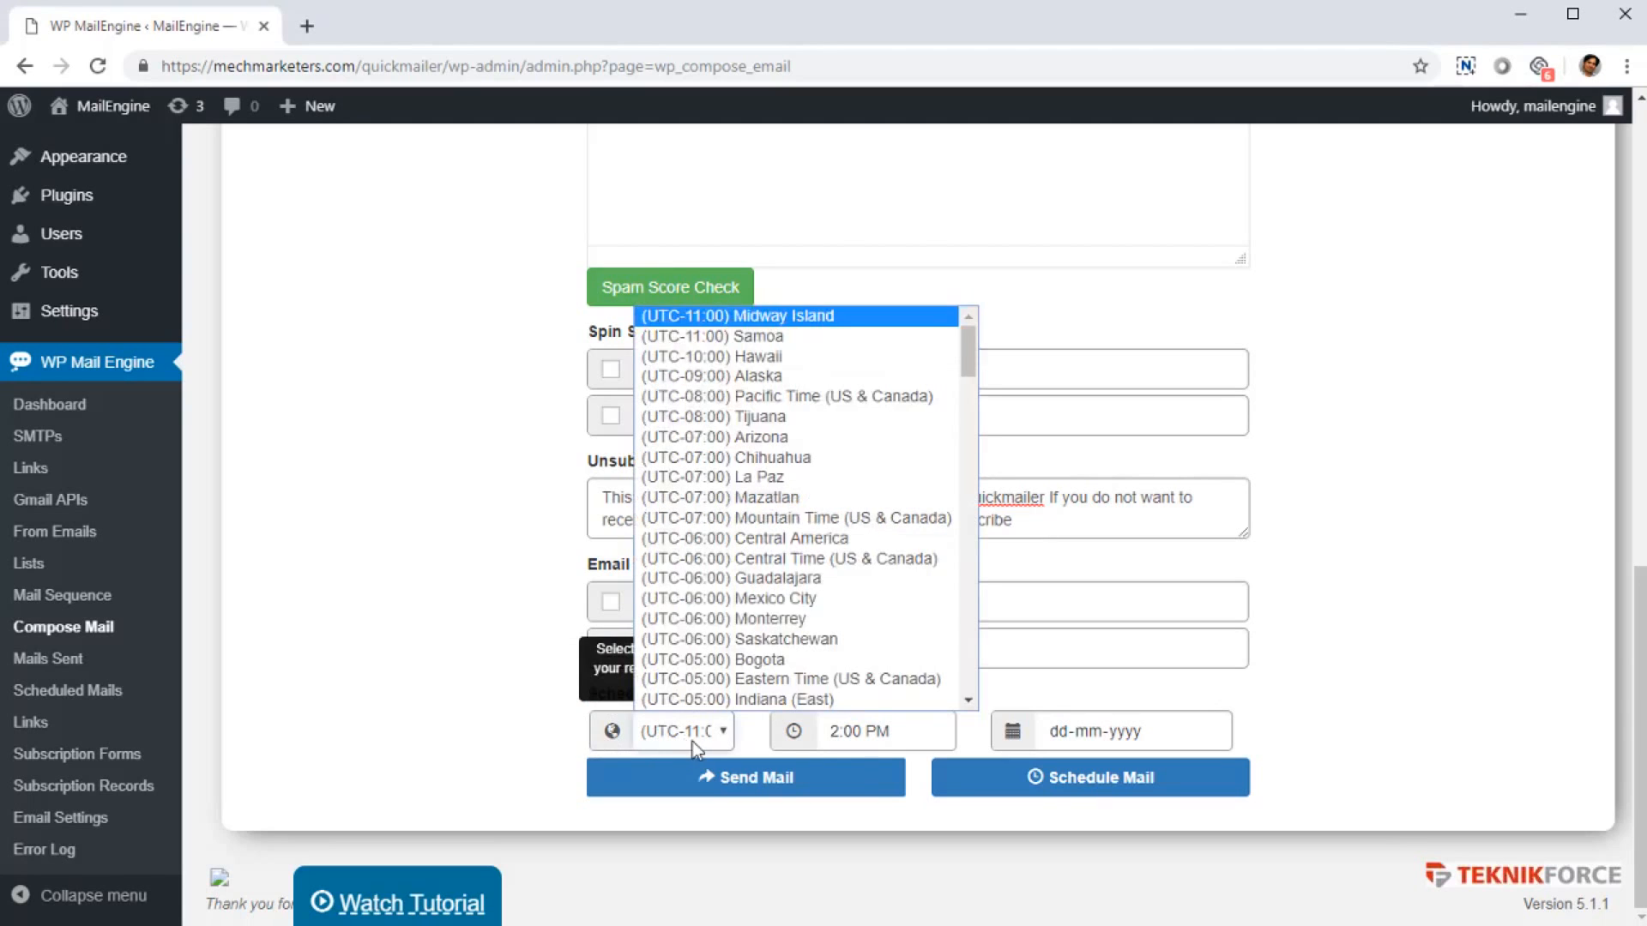
pyautogui.click(965, 745)
pyautogui.click(1087, 731)
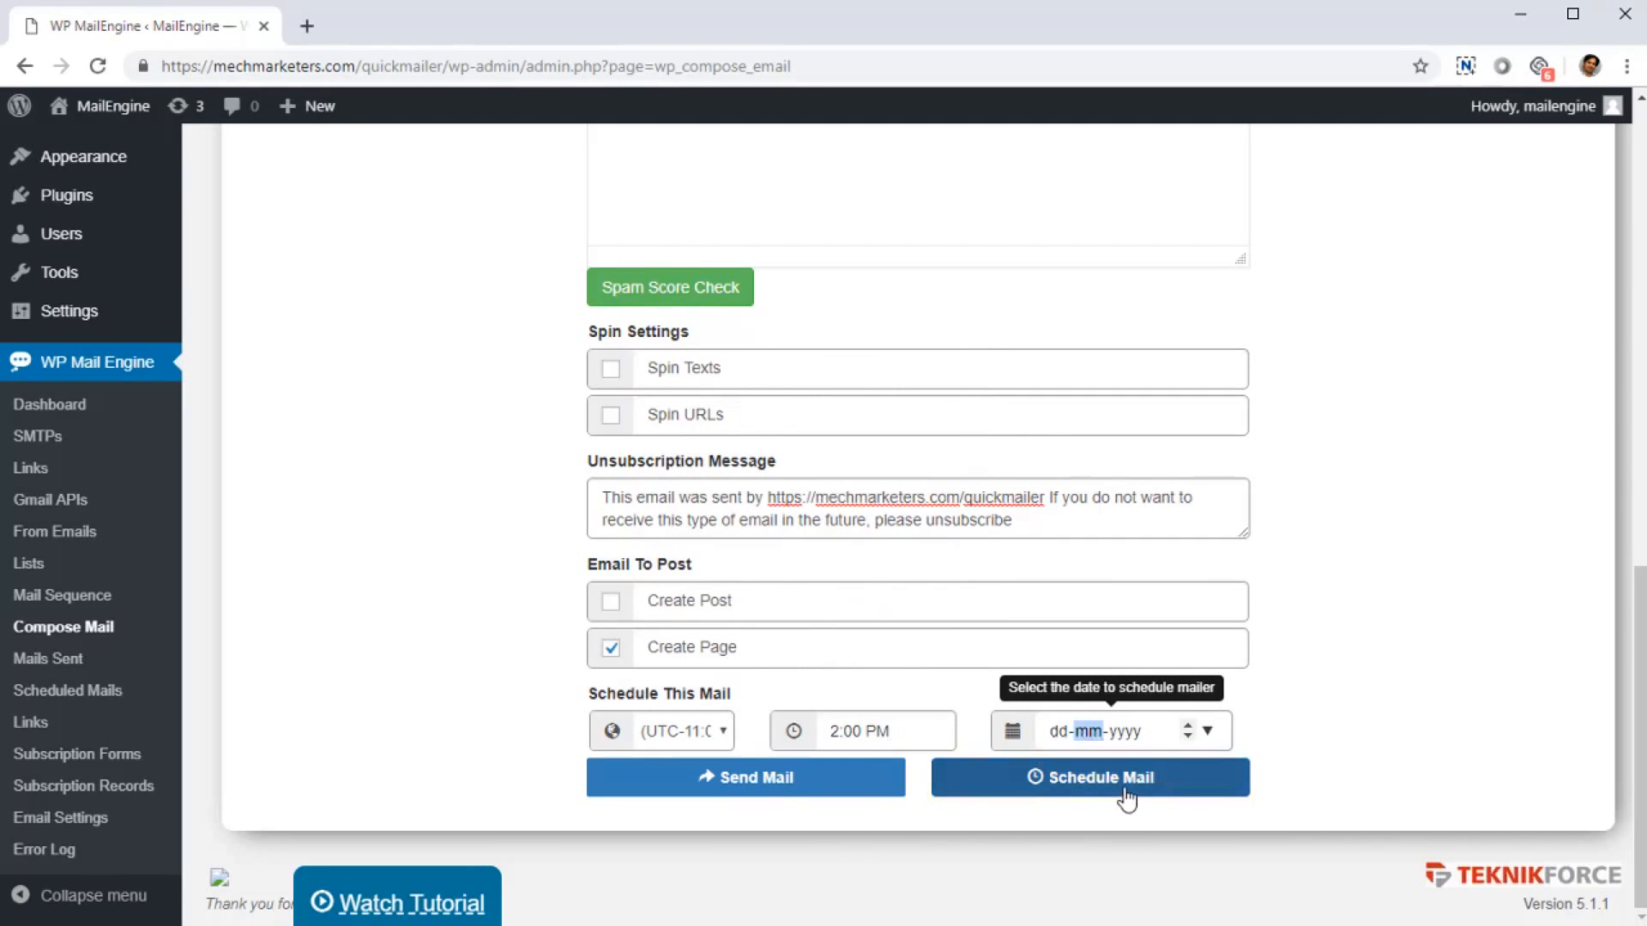
pyautogui.scroll(10, 415, 578)
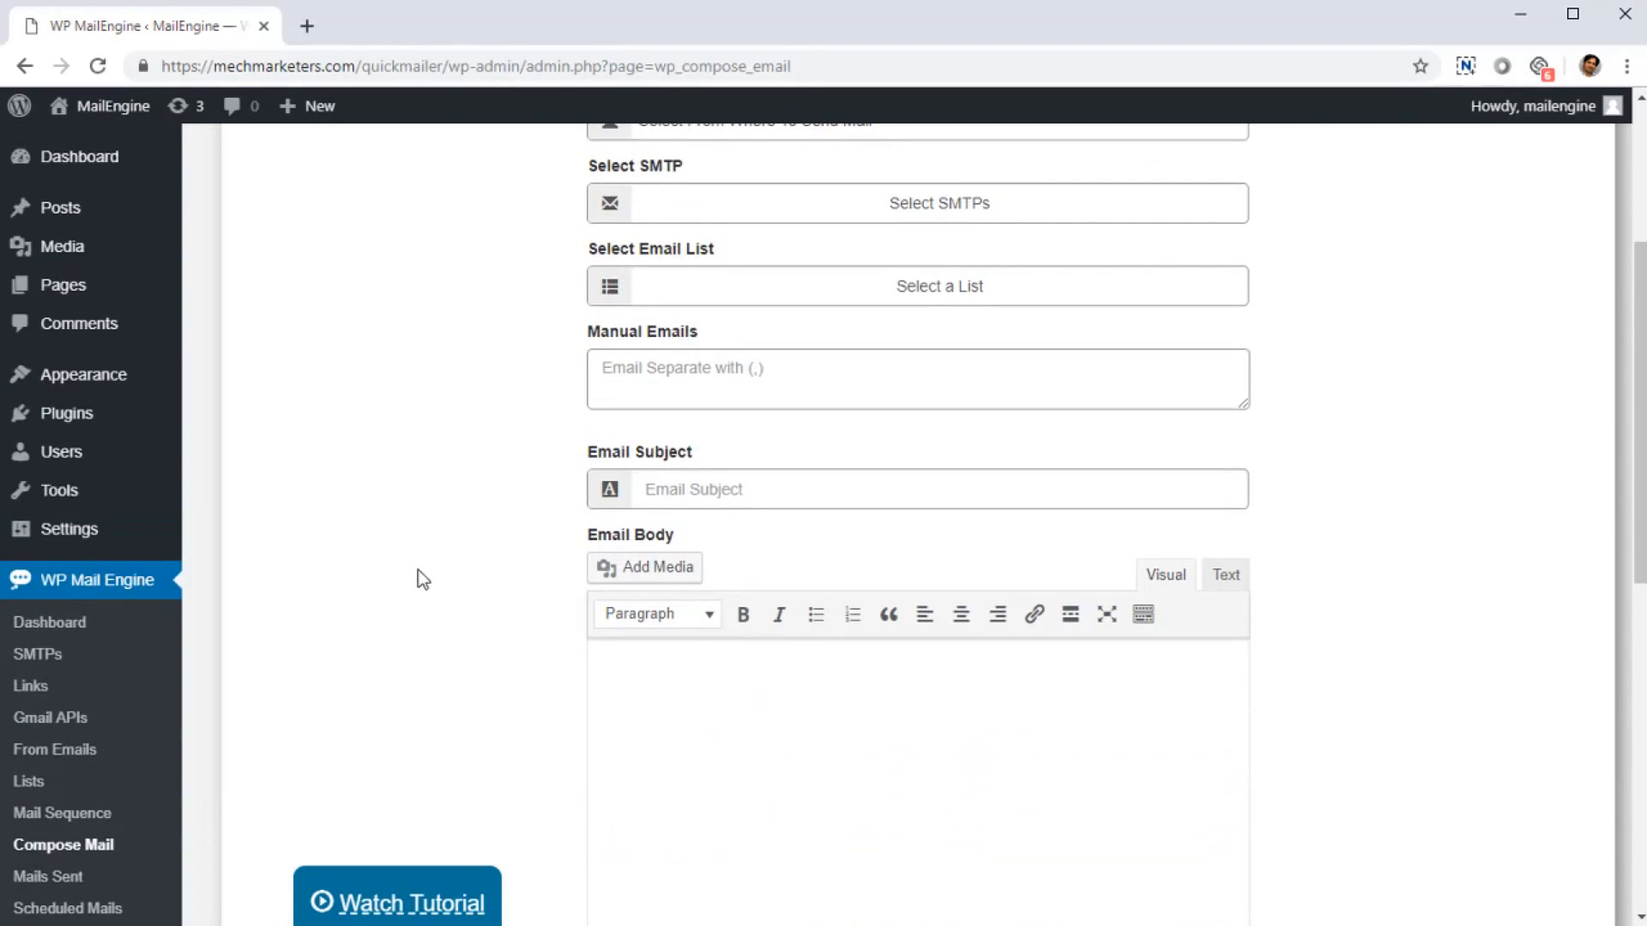
pyautogui.scroll(-10, 416, 577)
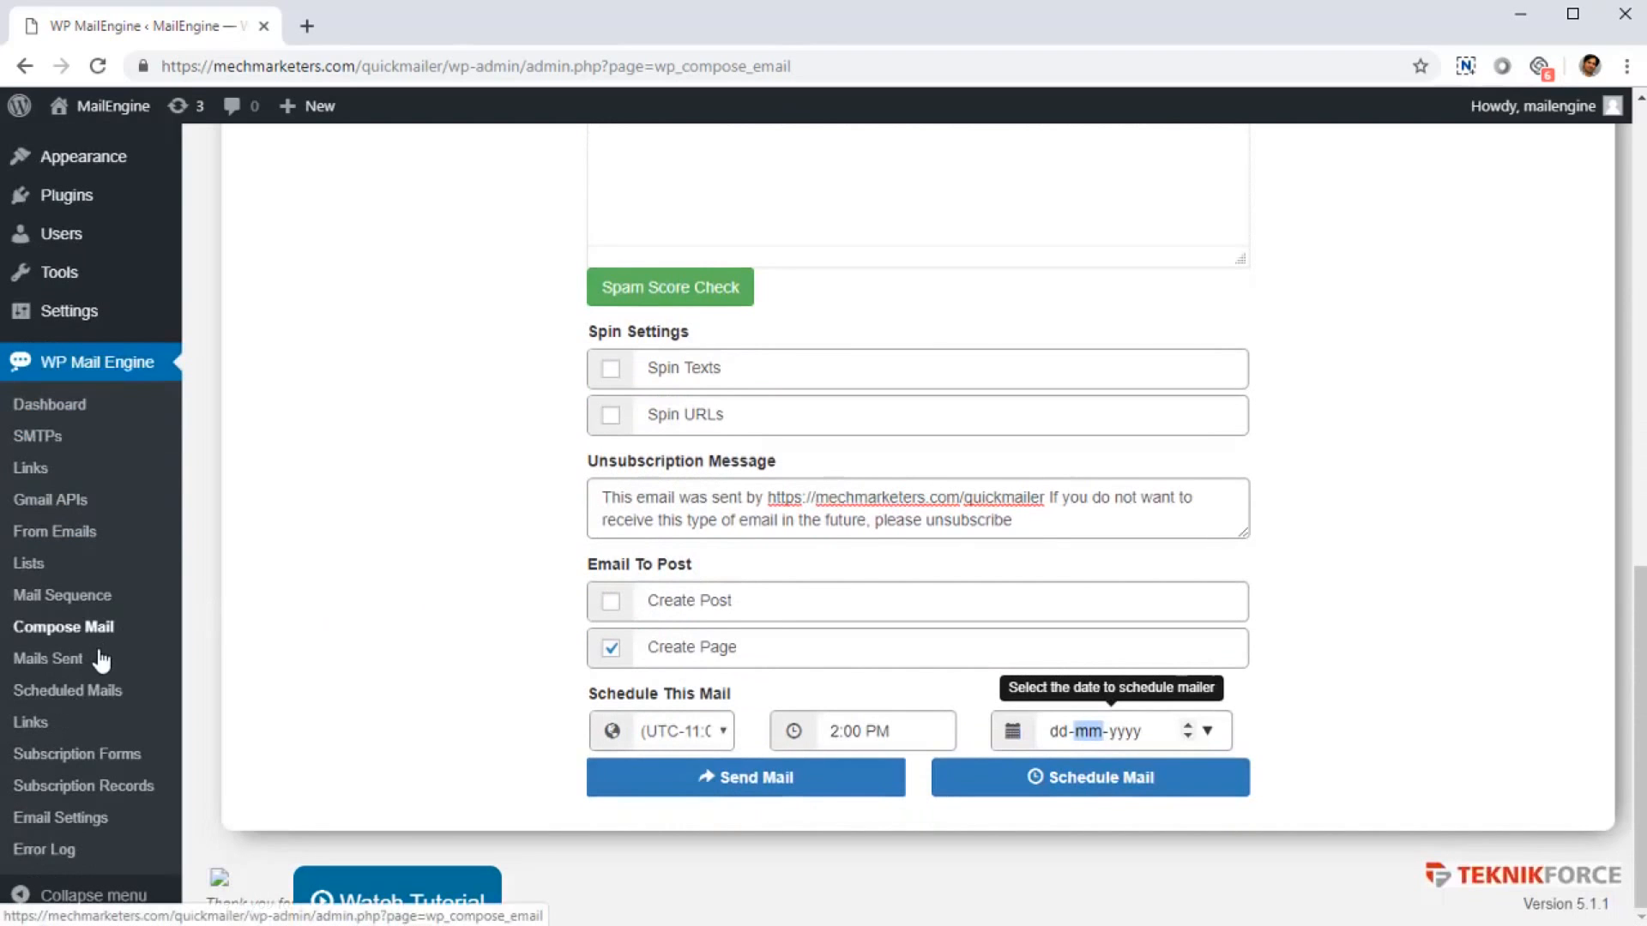
# - Examine the opened, unopened, clicked and unsubscribed statistics on the Mails Sent page and open the Scheduled Mails page
pyautogui.click(38, 658)
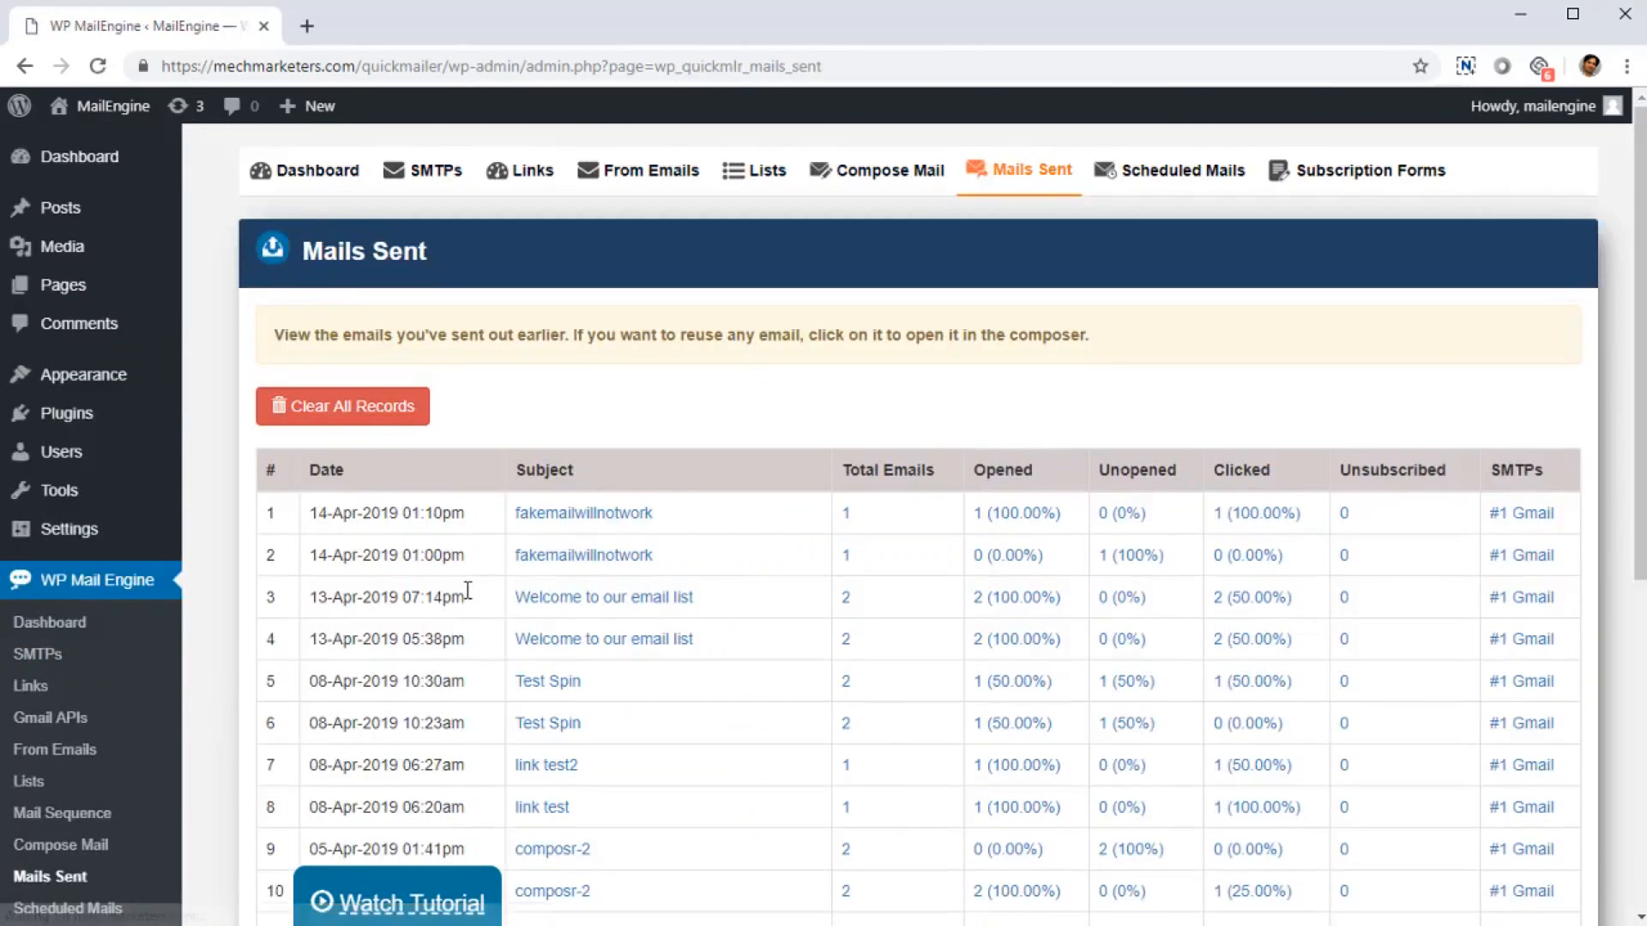
pyautogui.scroll(-6, 467, 592)
pyautogui.scroll(4, 549, 604)
pyautogui.scroll(1, 552, 614)
pyautogui.scroll(-4, 551, 616)
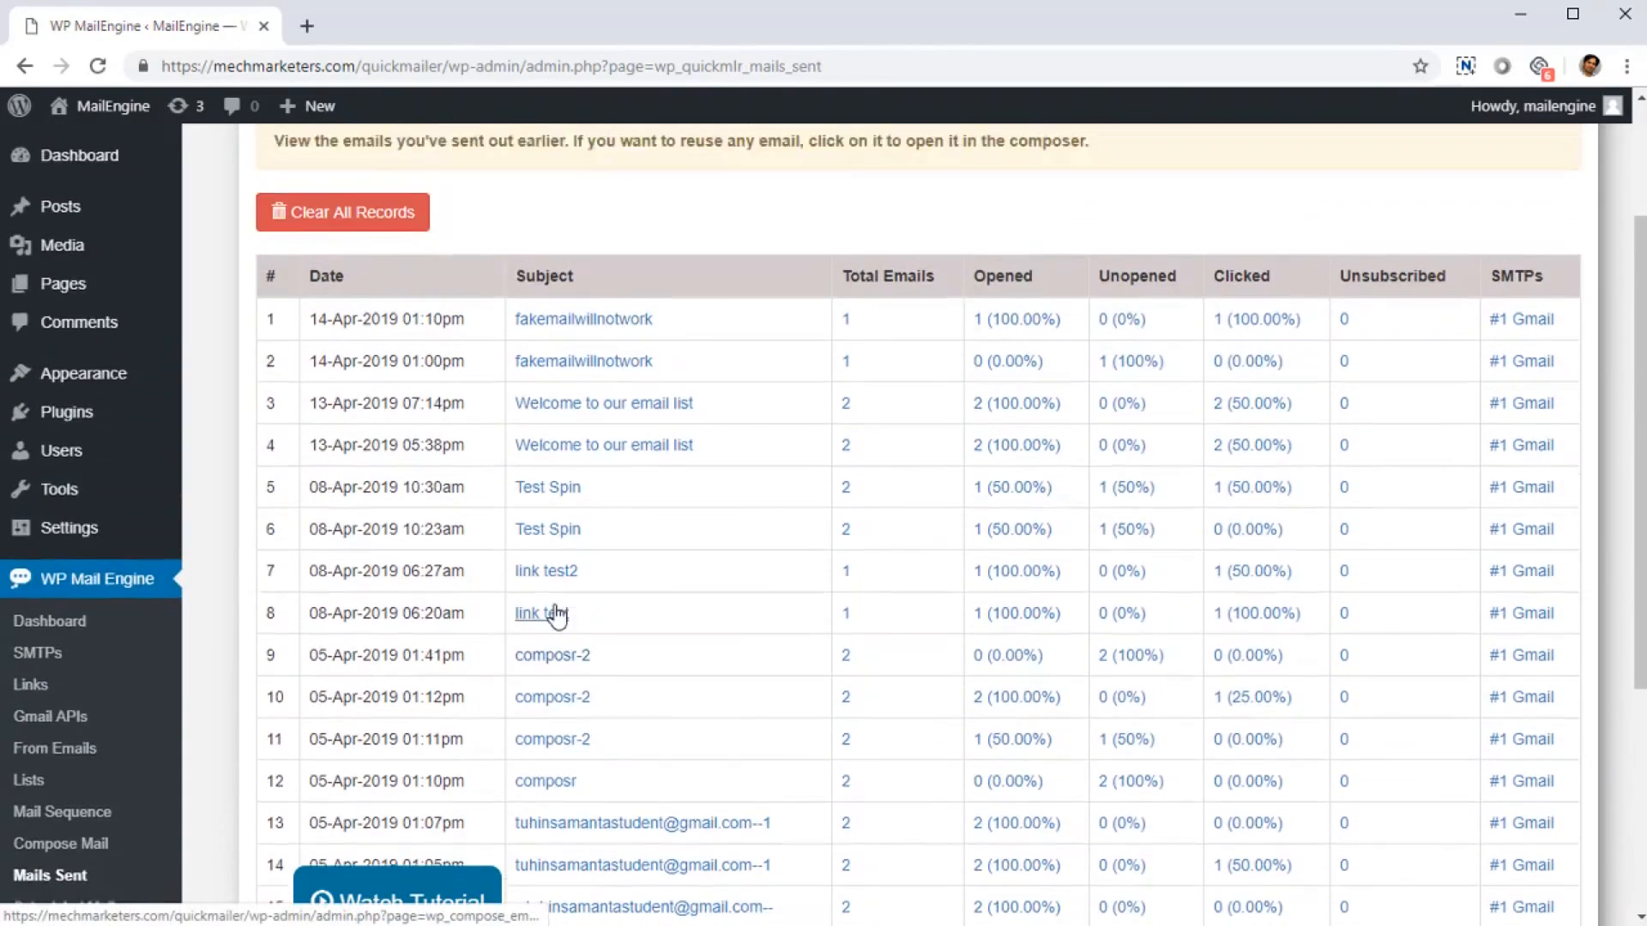
pyautogui.scroll(7, 551, 618)
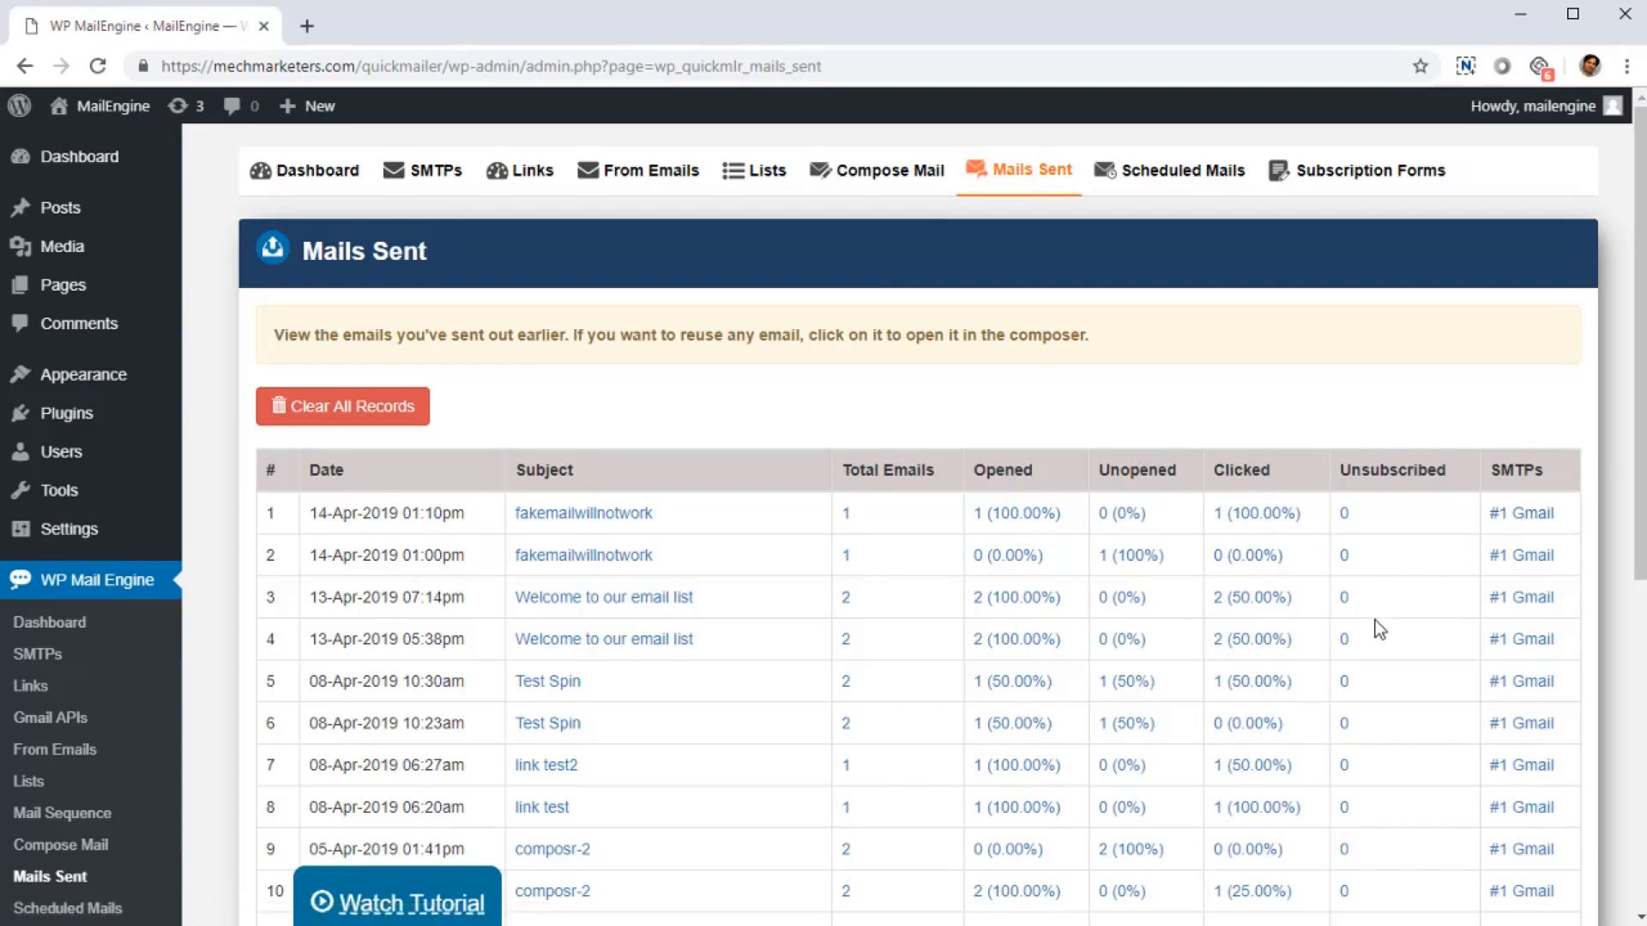
pyautogui.scroll(-6, 1376, 626)
pyautogui.scroll(6, 1377, 622)
pyautogui.scroll(-3, 120, 810)
pyautogui.click(101, 696)
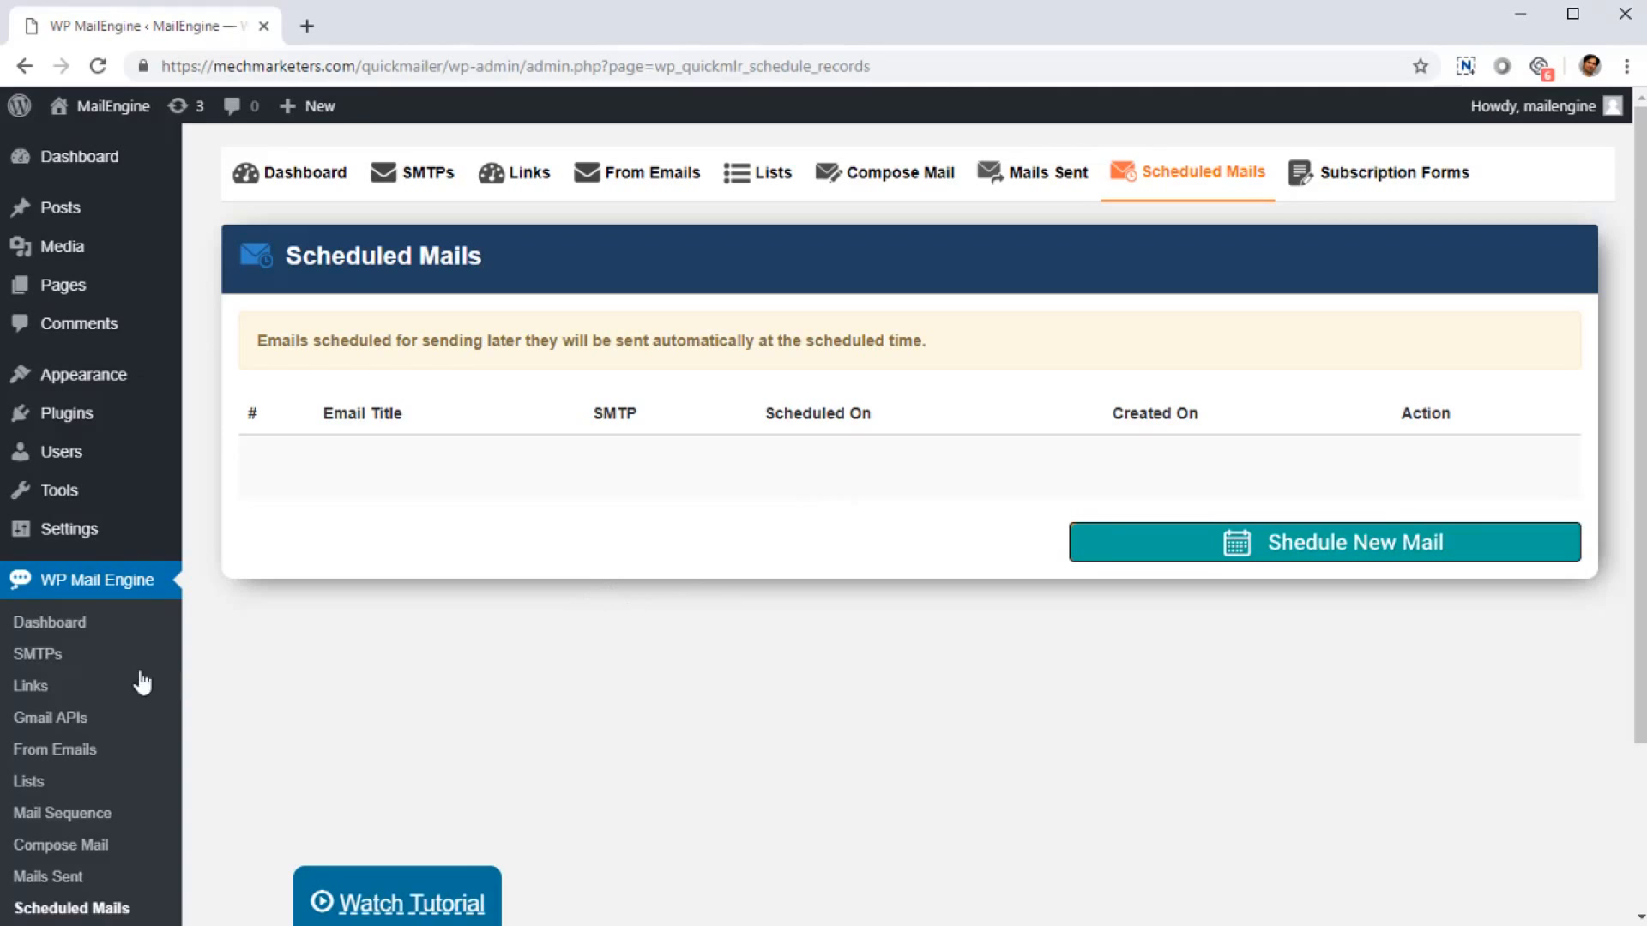
# - Open the Link Visits report, examine the clicks per email, and go to the next page of records
pyautogui.scroll(-1, 94, 721)
pyautogui.scroll(-3, 95, 720)
pyautogui.click(64, 729)
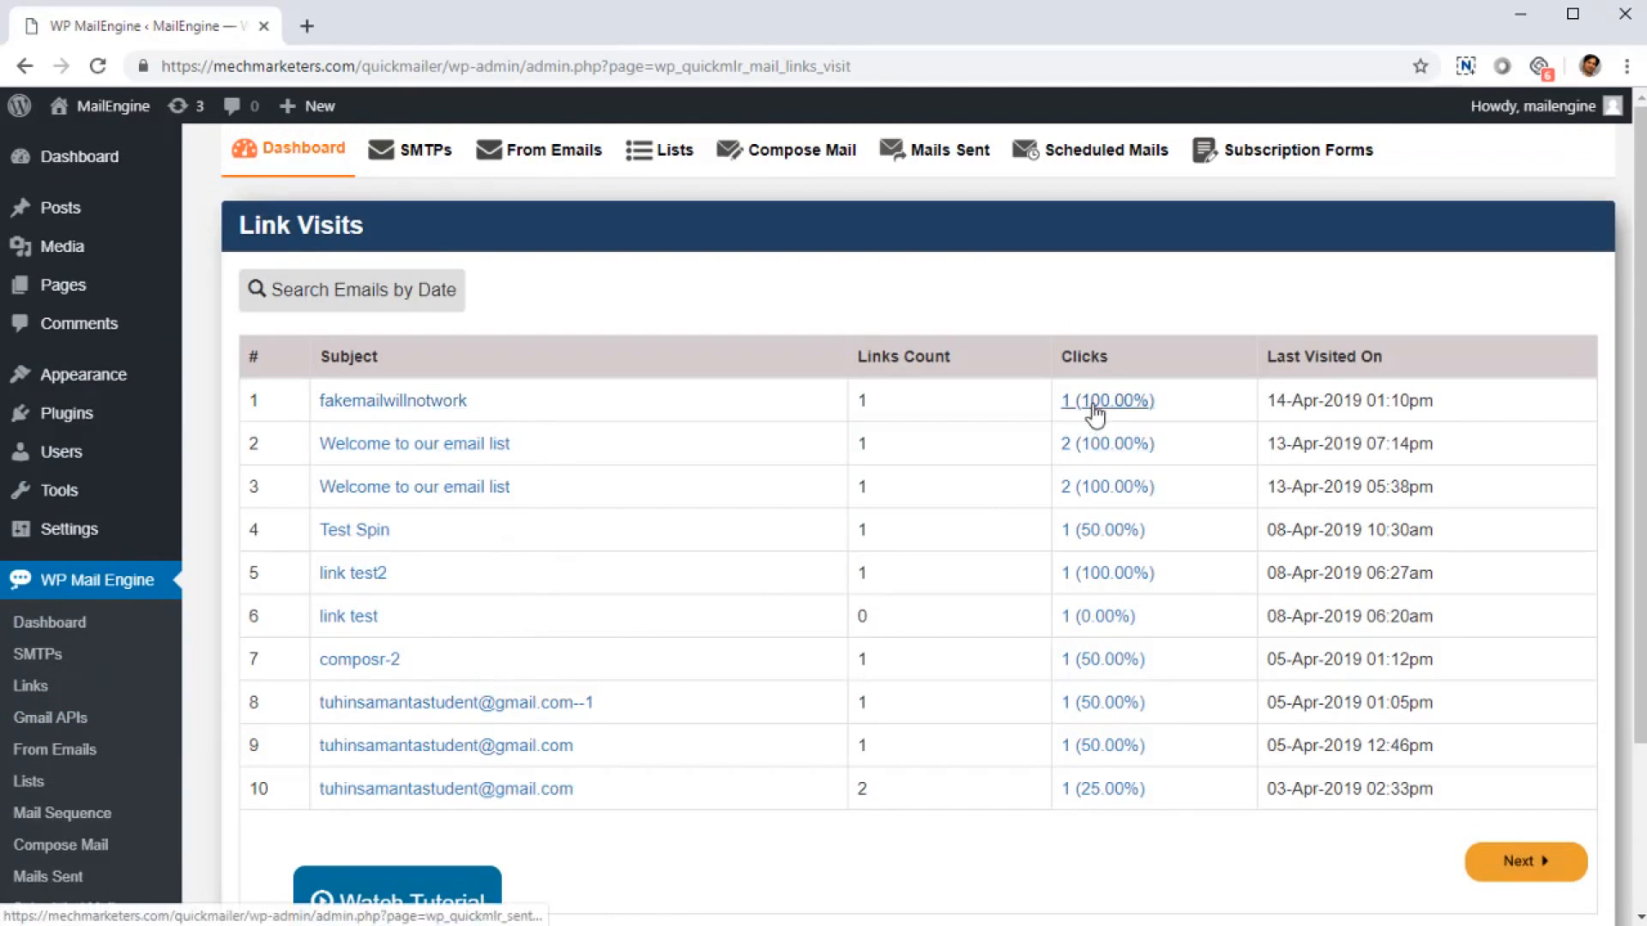
pyautogui.scroll(-3, 463, 815)
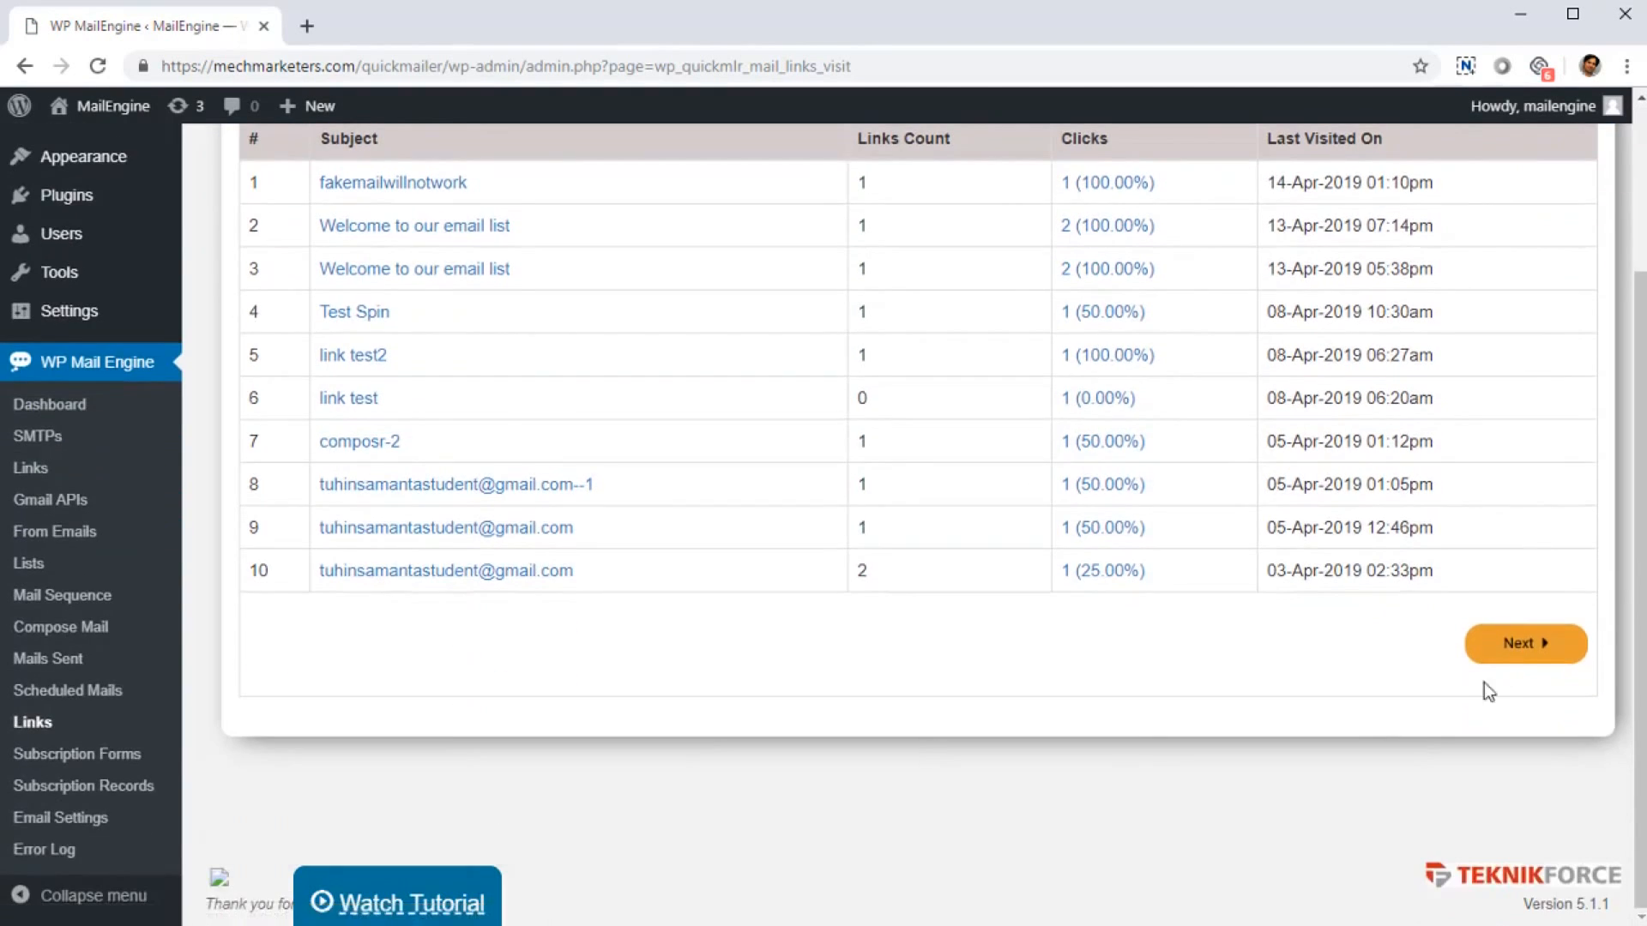
pyautogui.click(1529, 648)
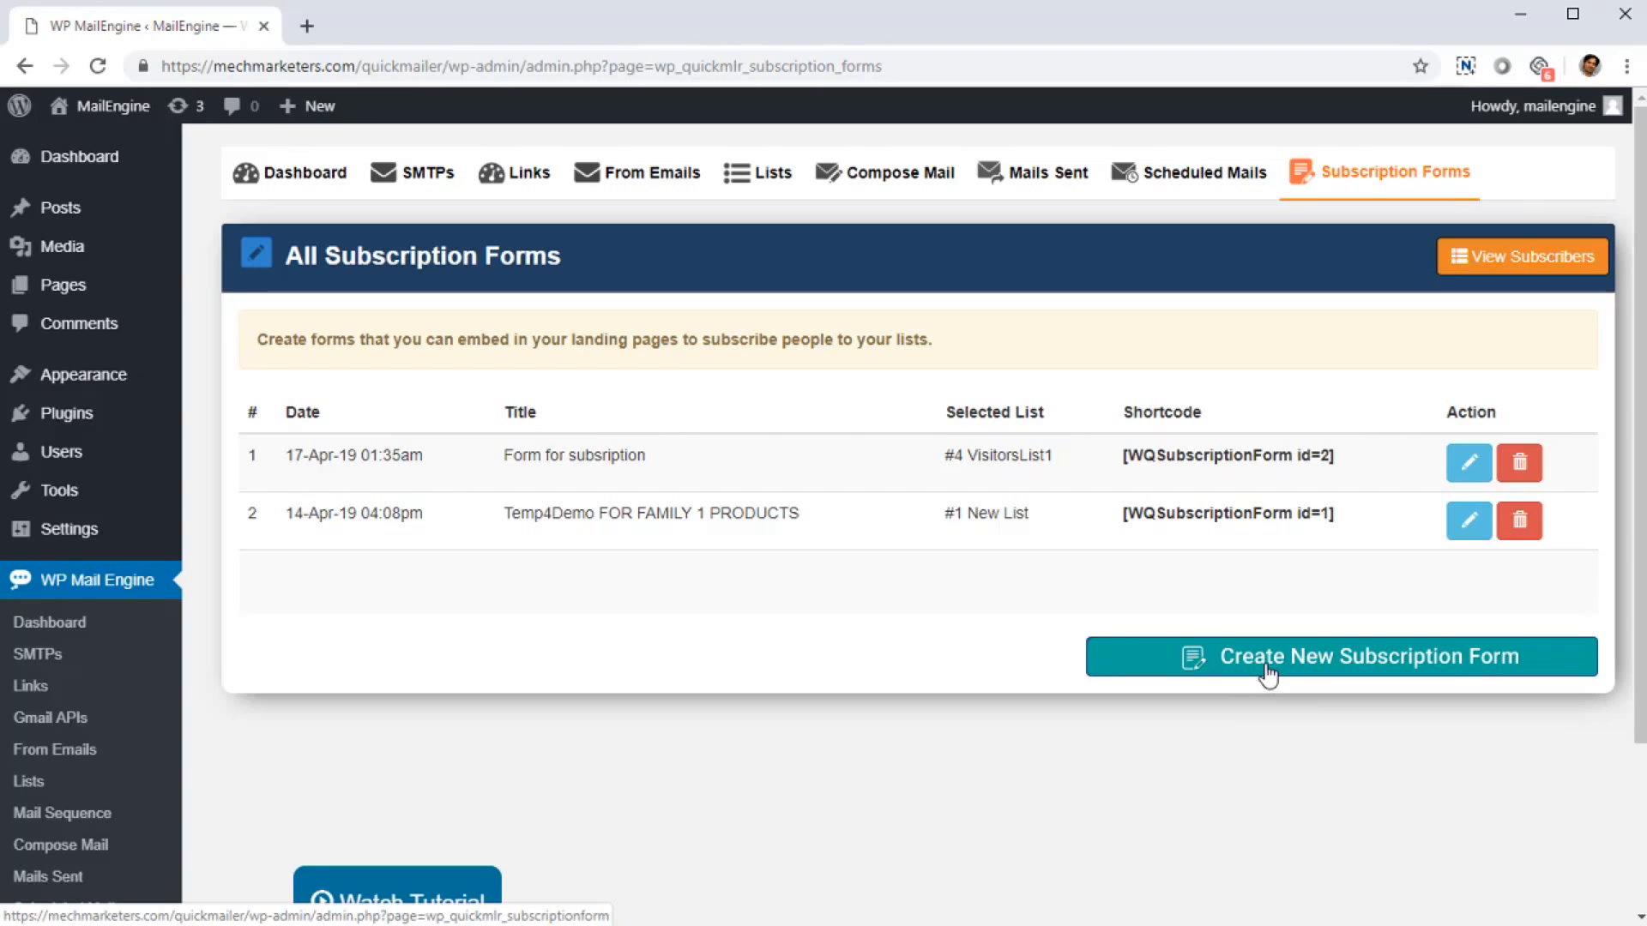
# - View the list of subscription forms and open "Form for subsription" for editing
pyautogui.scroll(-2, 275, 721)
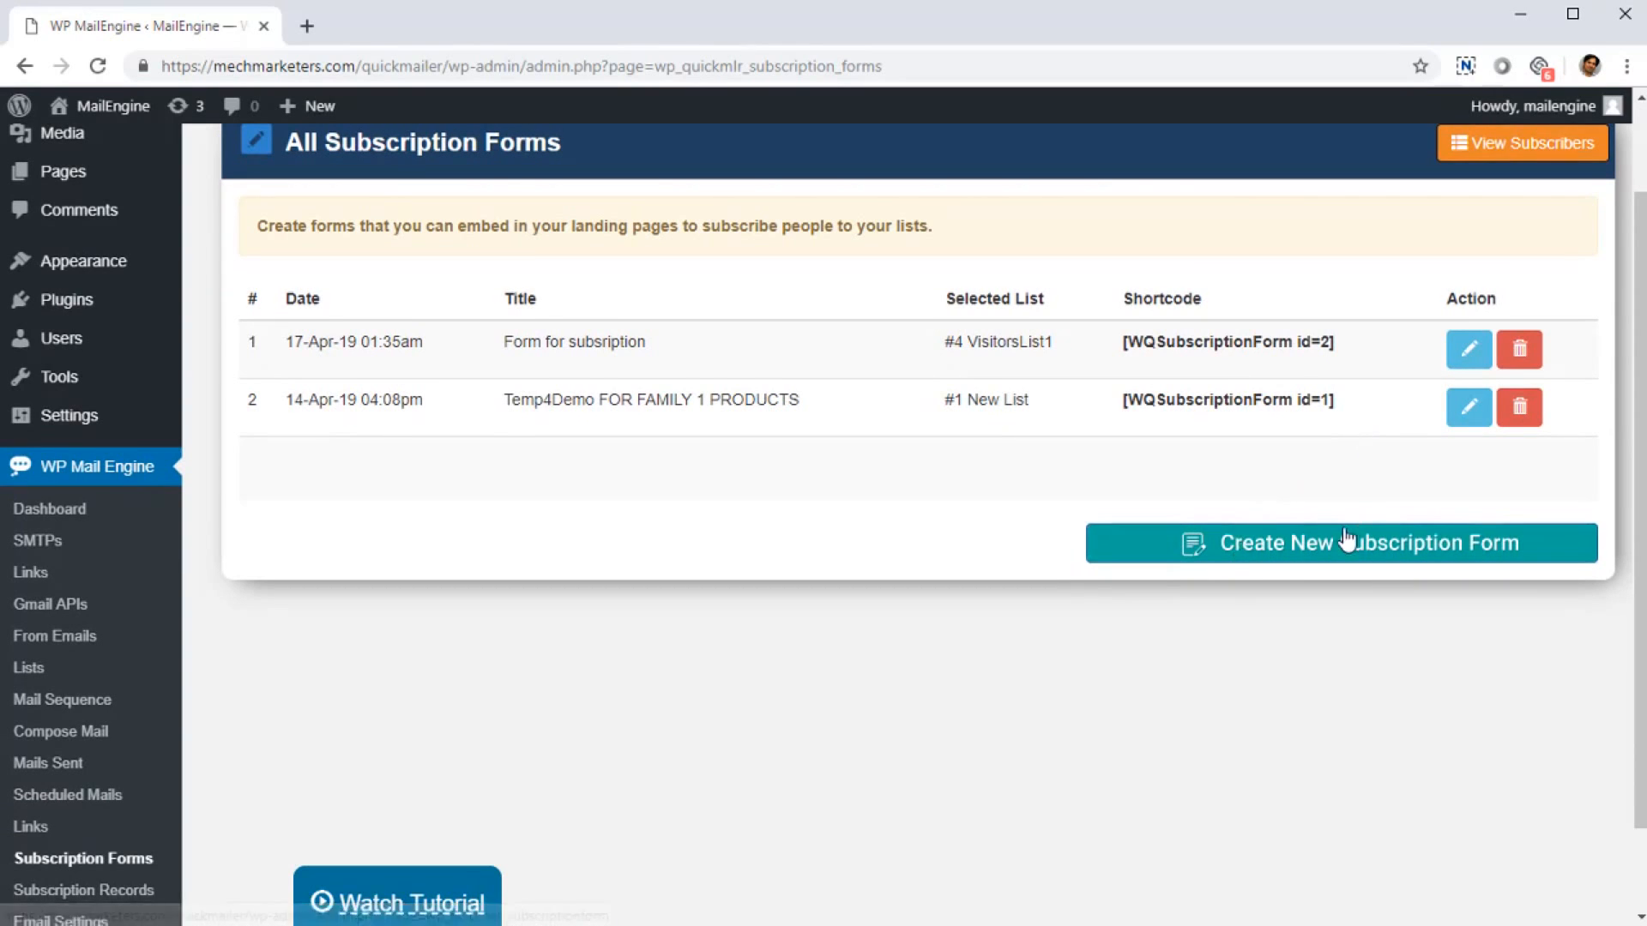
pyautogui.scroll(2, 1372, 514)
pyautogui.click(1469, 465)
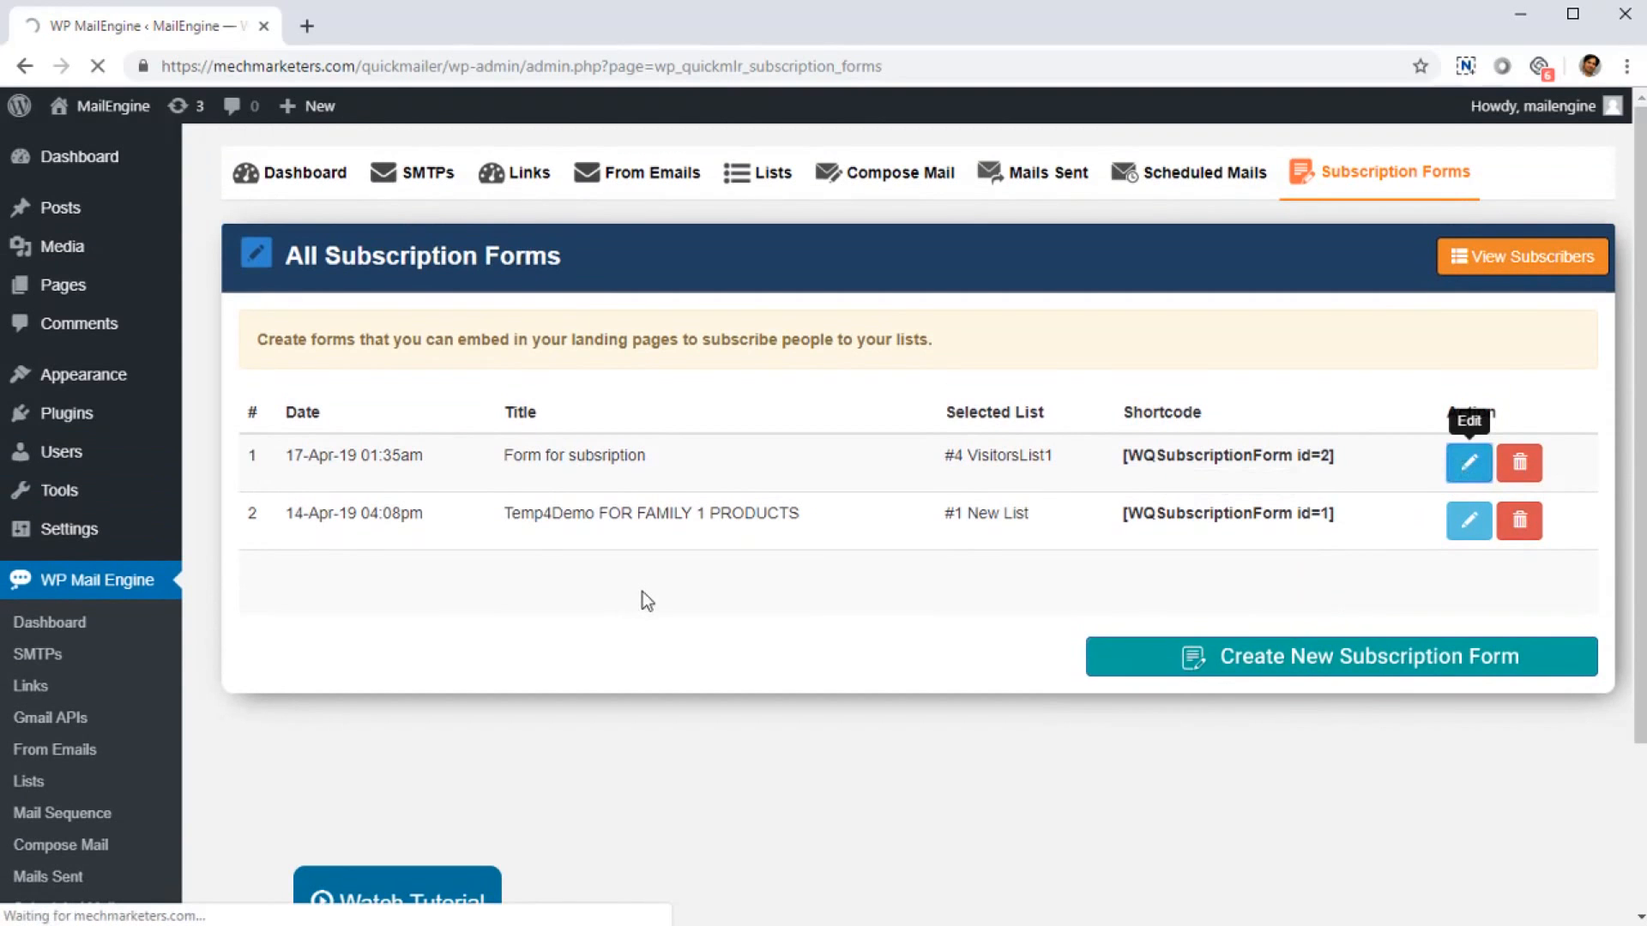
# - Examine the subscription form's title, description, target list, display mode, input fields and custom CSS settings
pyautogui.scroll(-2, 643, 590)
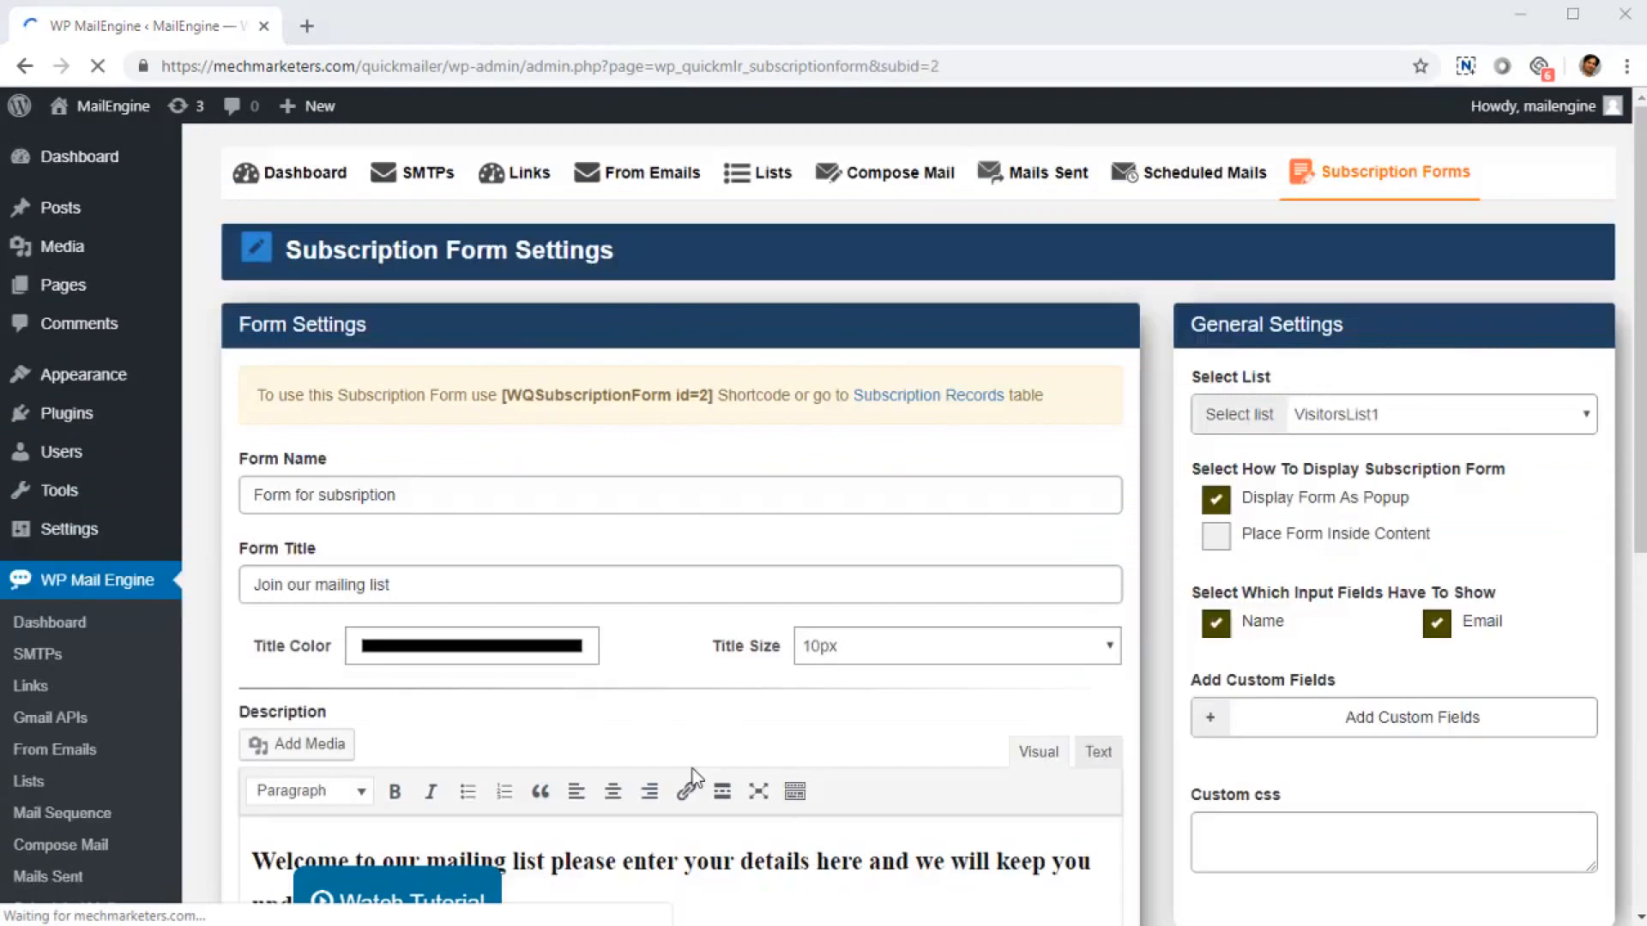
pyautogui.scroll(-3, 420, 483)
pyautogui.scroll(-2, 419, 483)
pyautogui.click(382, 403)
pyautogui.scroll(-3, 412, 455)
pyautogui.scroll(7, 1139, 600)
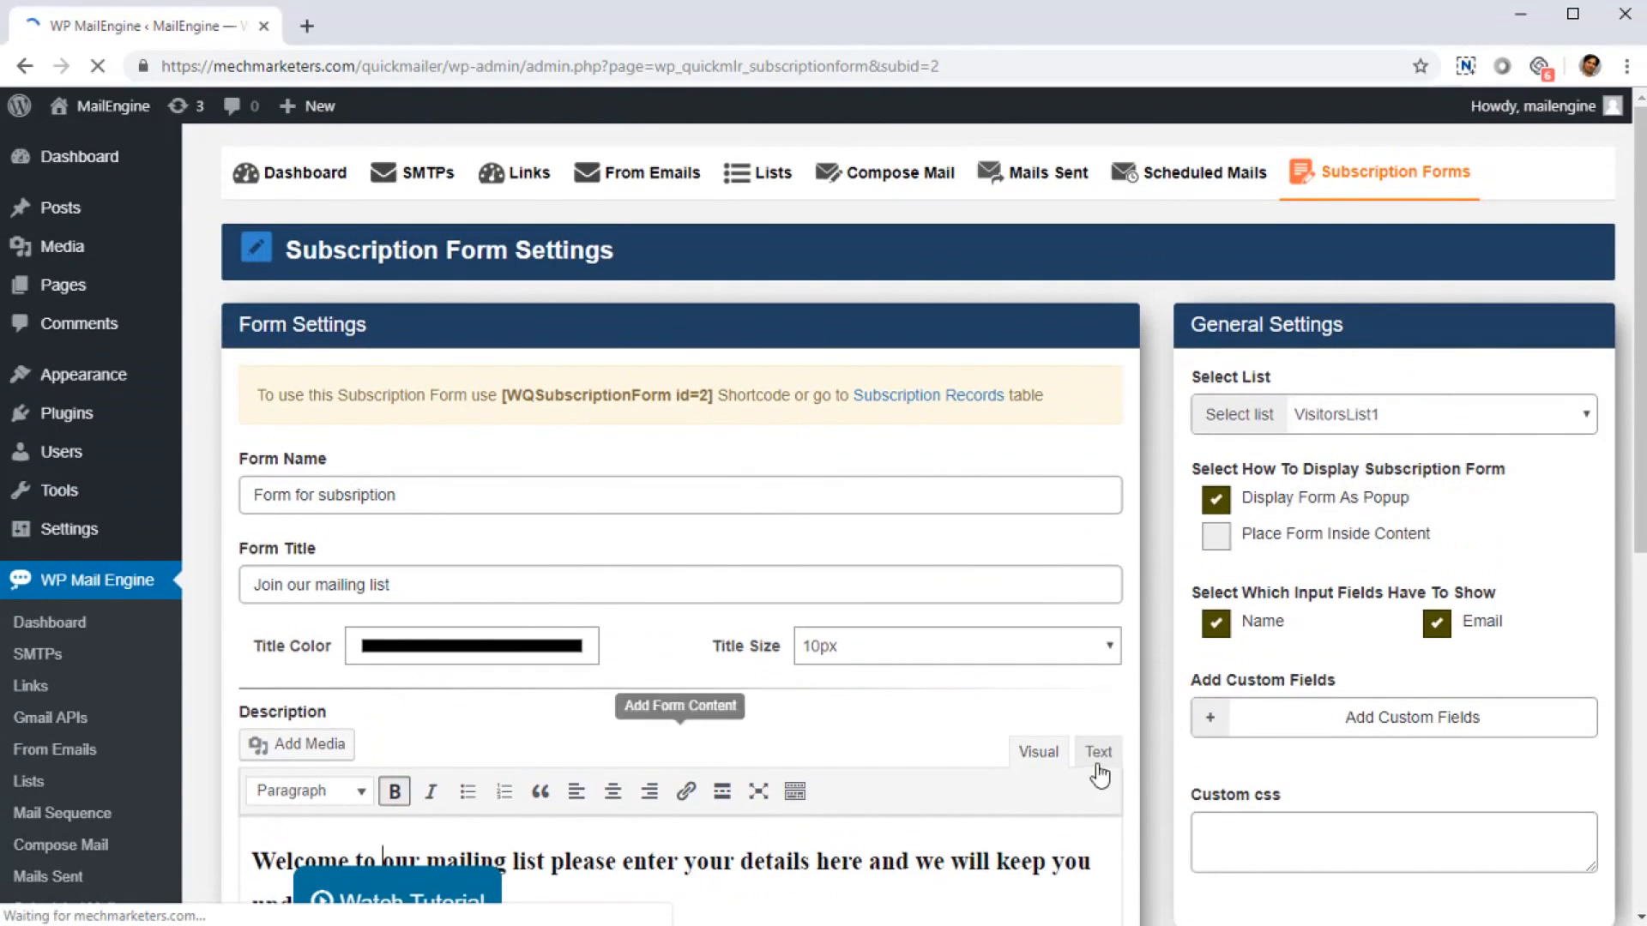
pyautogui.scroll(-3, 1382, 794)
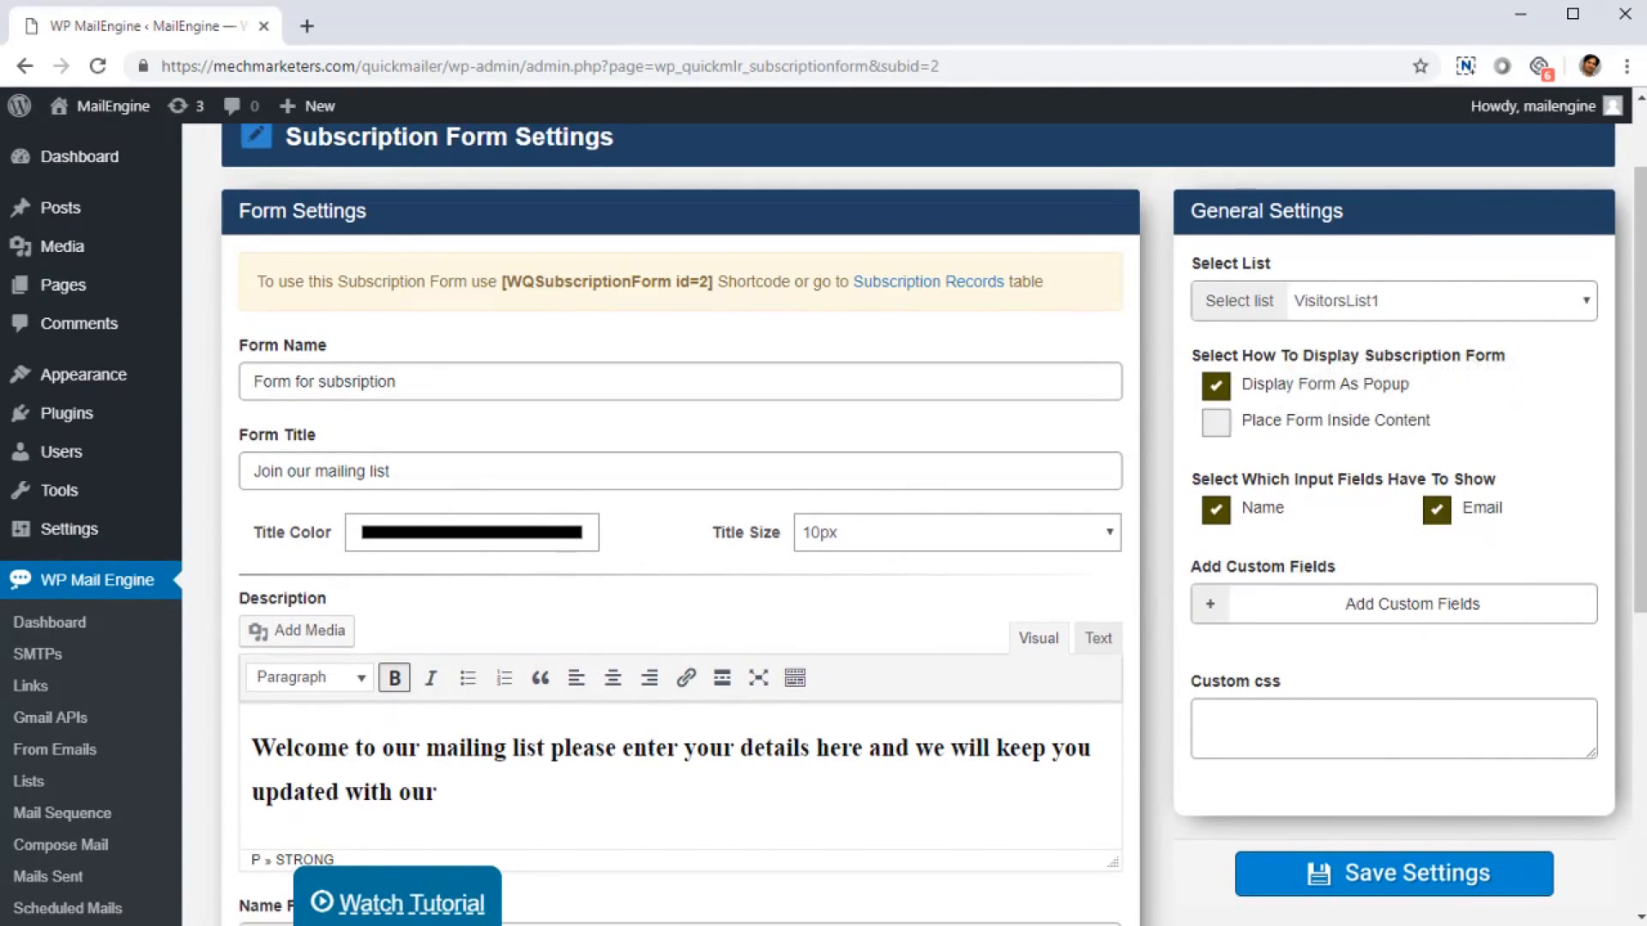
pyautogui.scroll(-5, 678, 515)
# - View the Subscription Records page with its subscriber table and open the Email Settings page
pyautogui.click(137, 788)
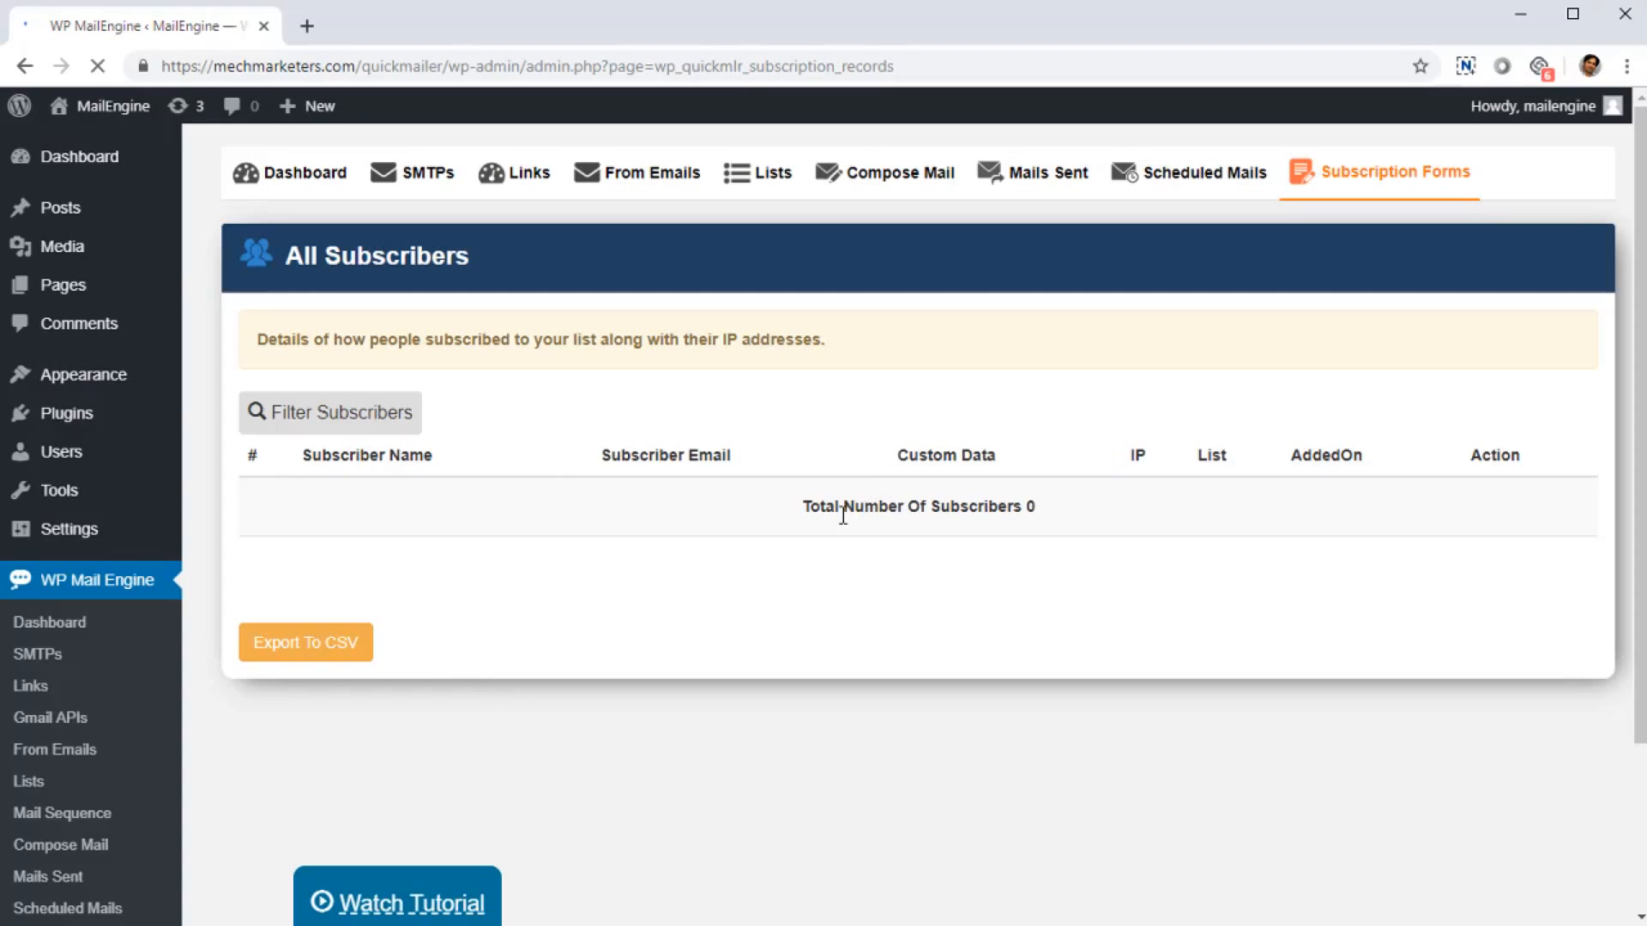
pyautogui.scroll(-2, 102, 874)
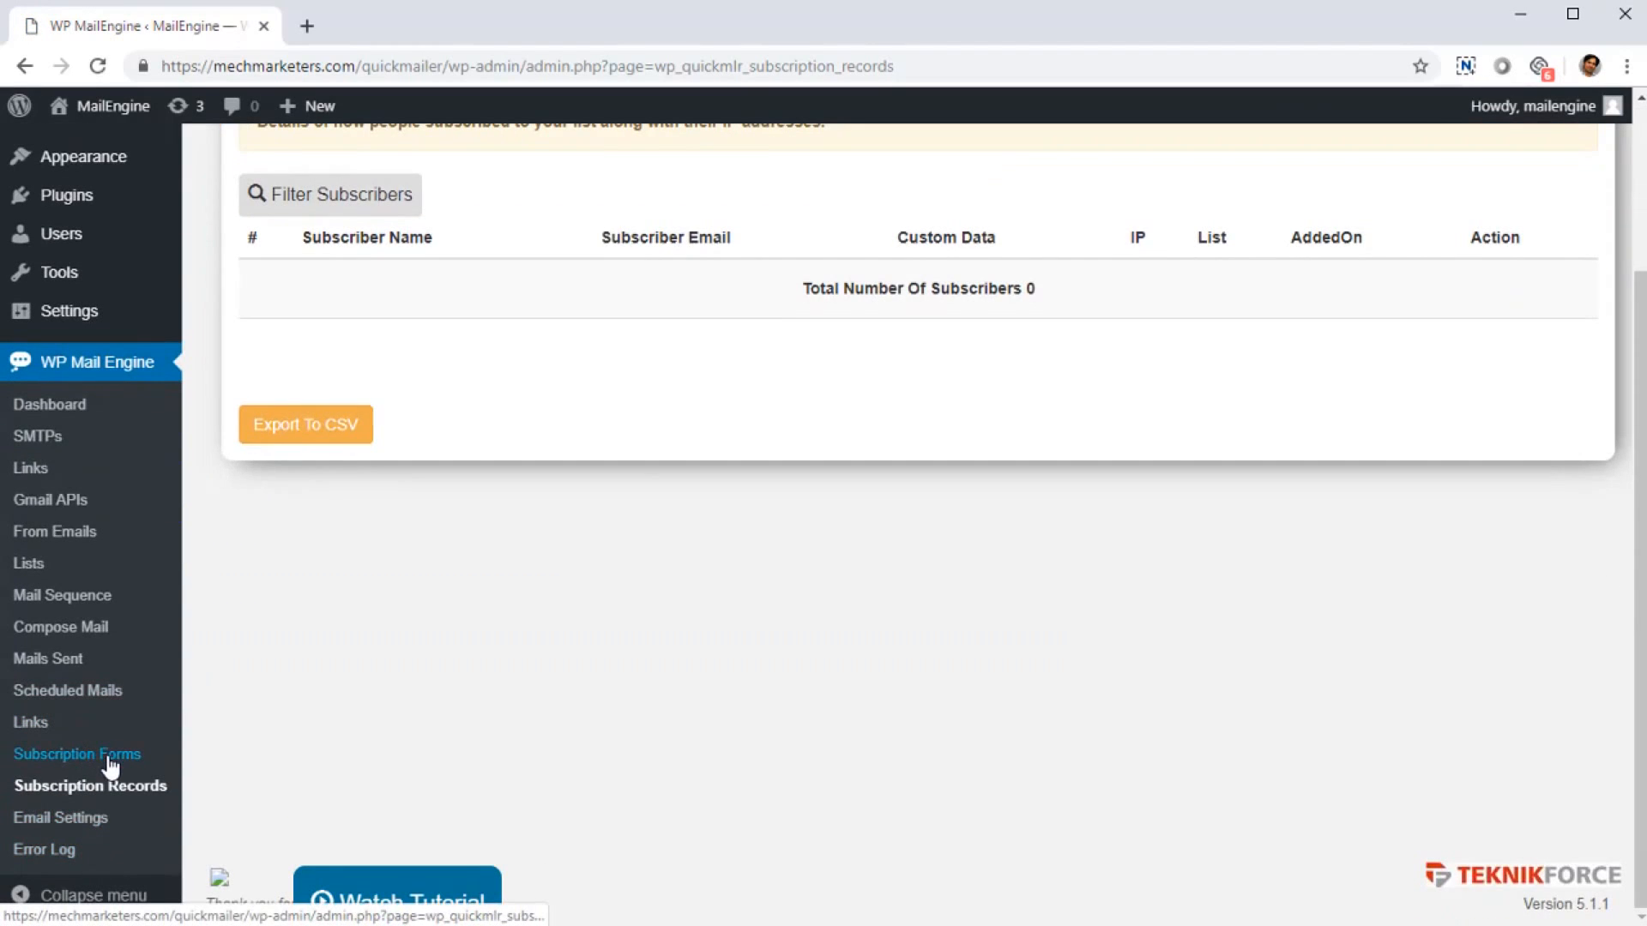
pyautogui.click(85, 822)
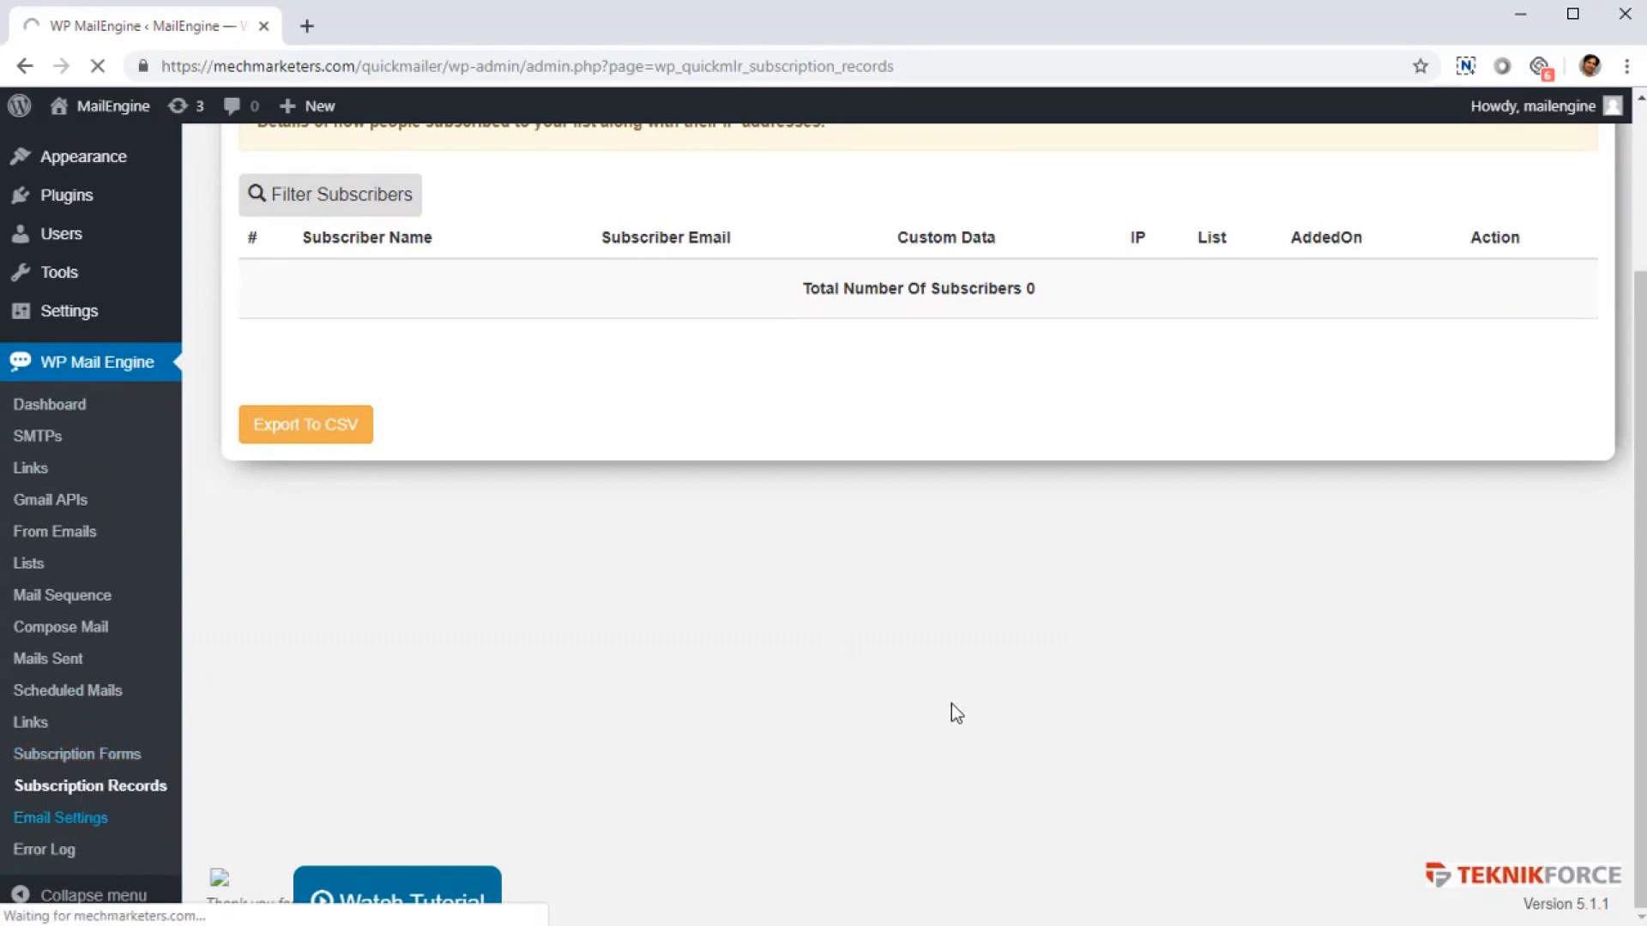
# - Examine the maximum emails, delay time and scheduled emails per minute fields in Email Settings
pyautogui.scroll(-1, 492, 579)
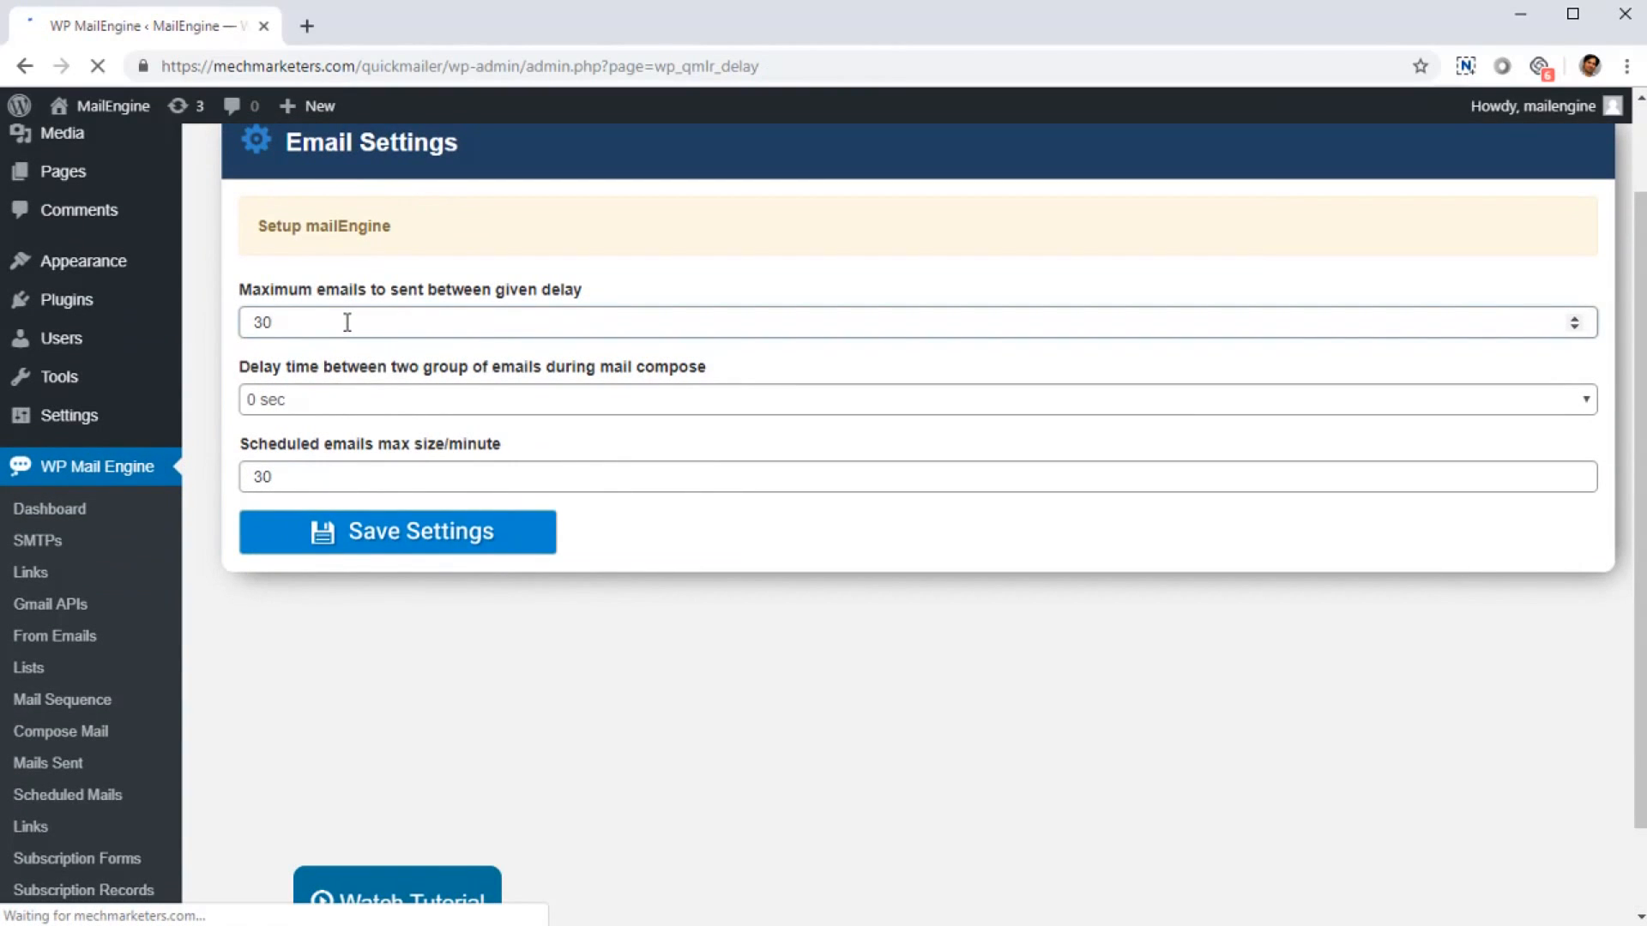
pyautogui.press('Tab')
pyautogui.click(359, 474)
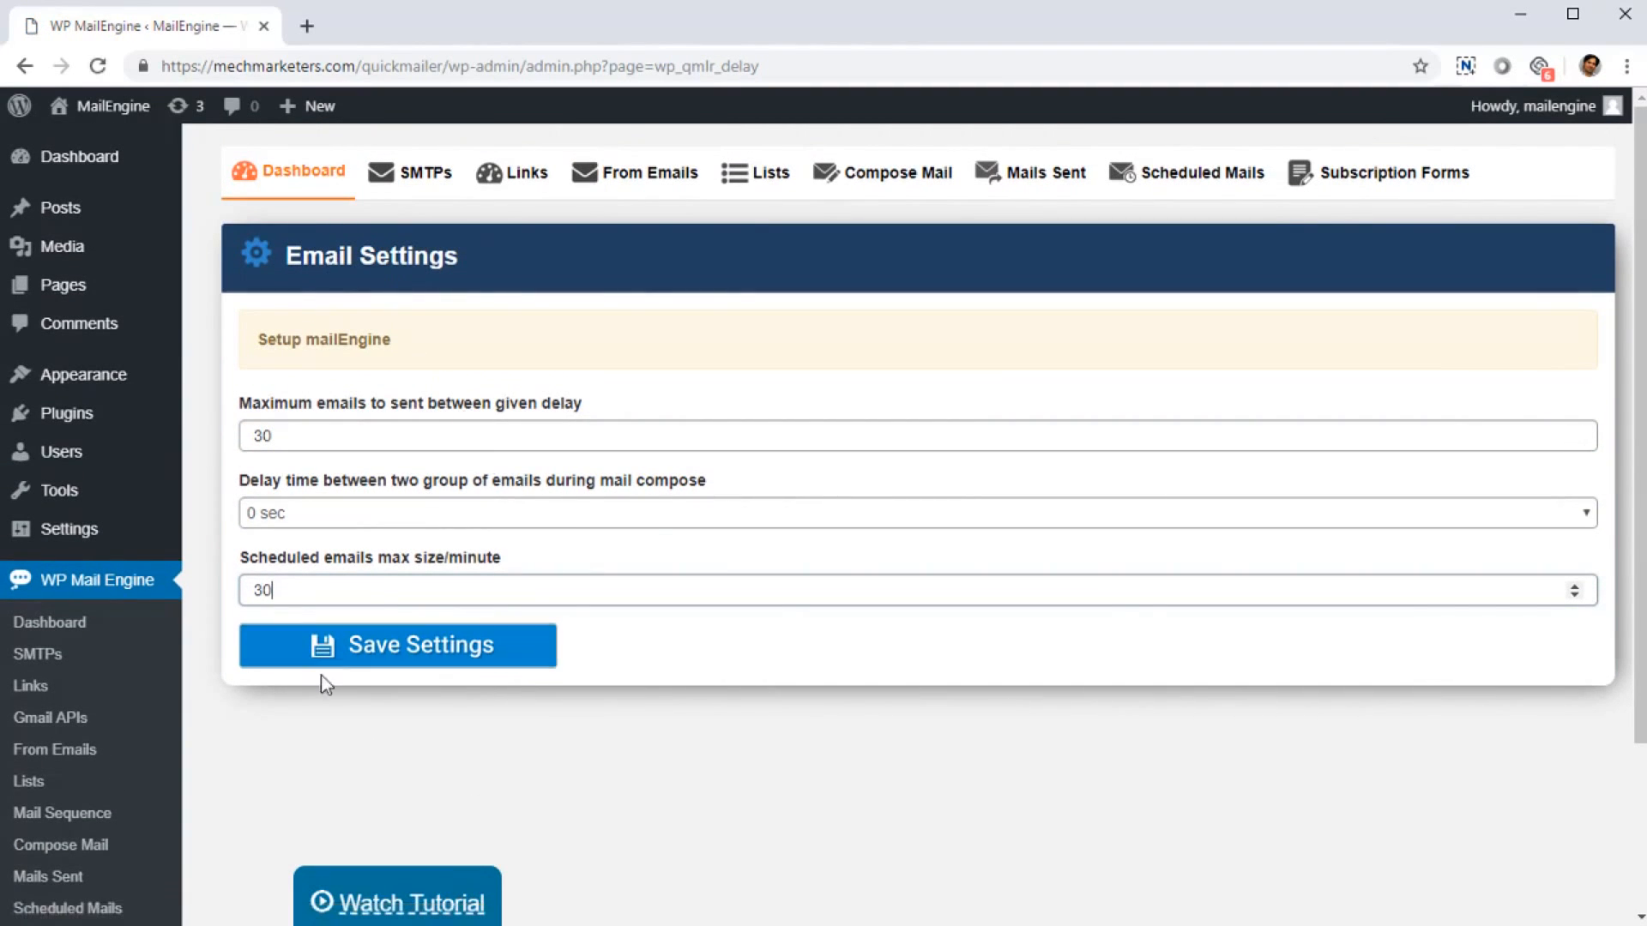
pyautogui.scroll(-3, 295, 701)
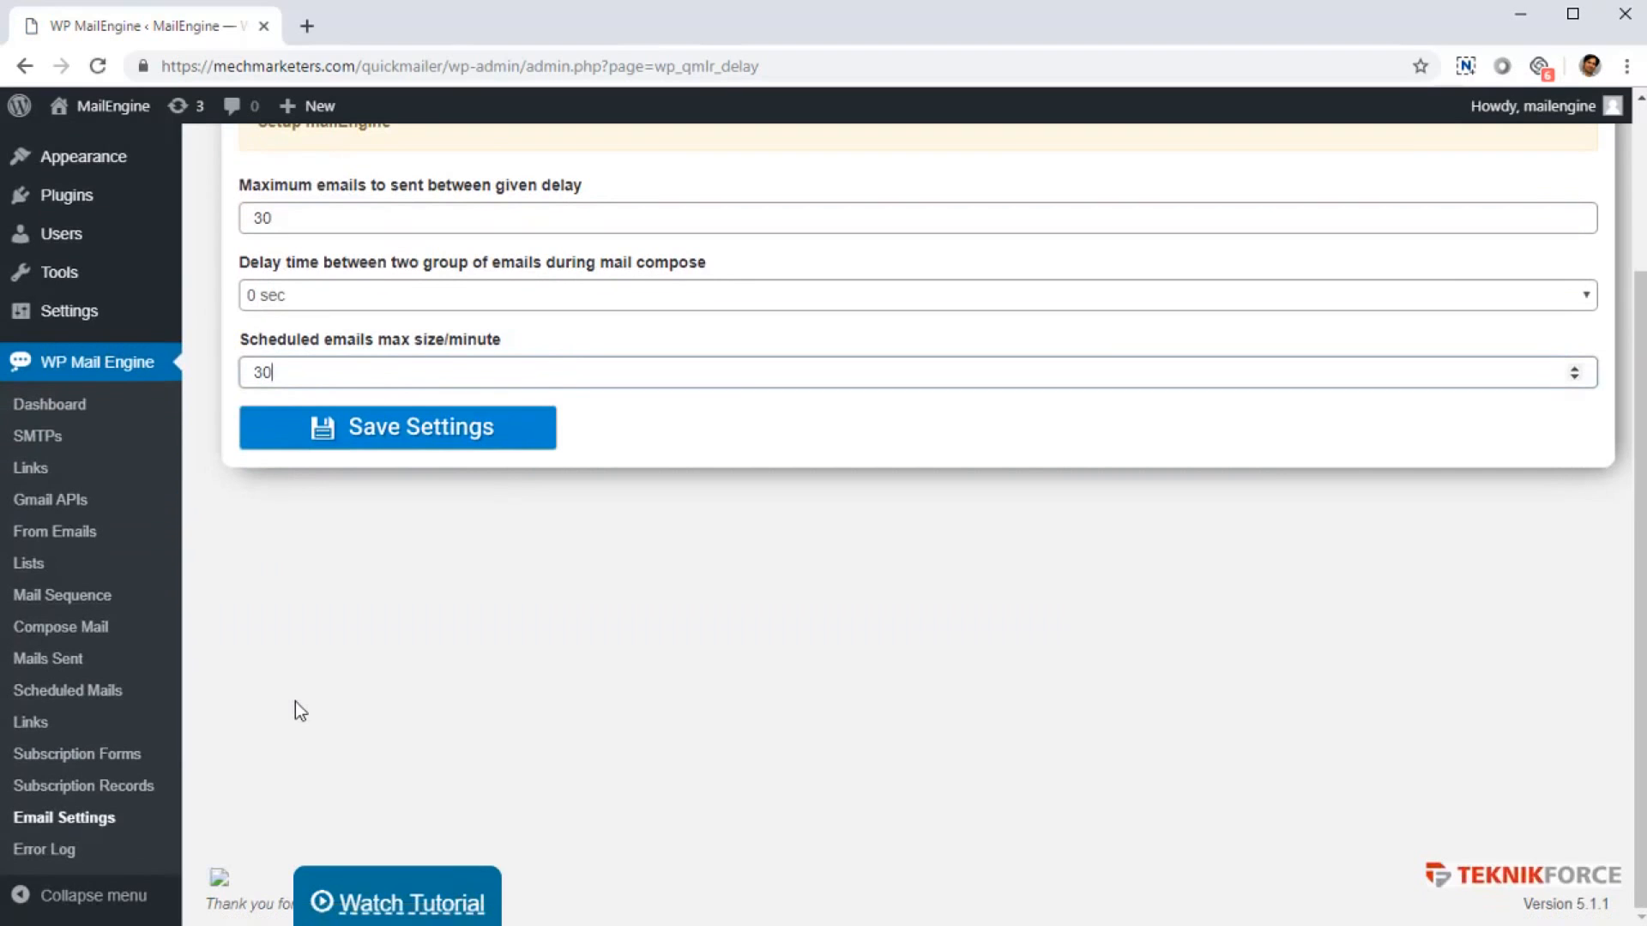
# - Open the Error Log page and review the statistics and latest emails on the plugin's dashboard
pyautogui.click(68, 861)
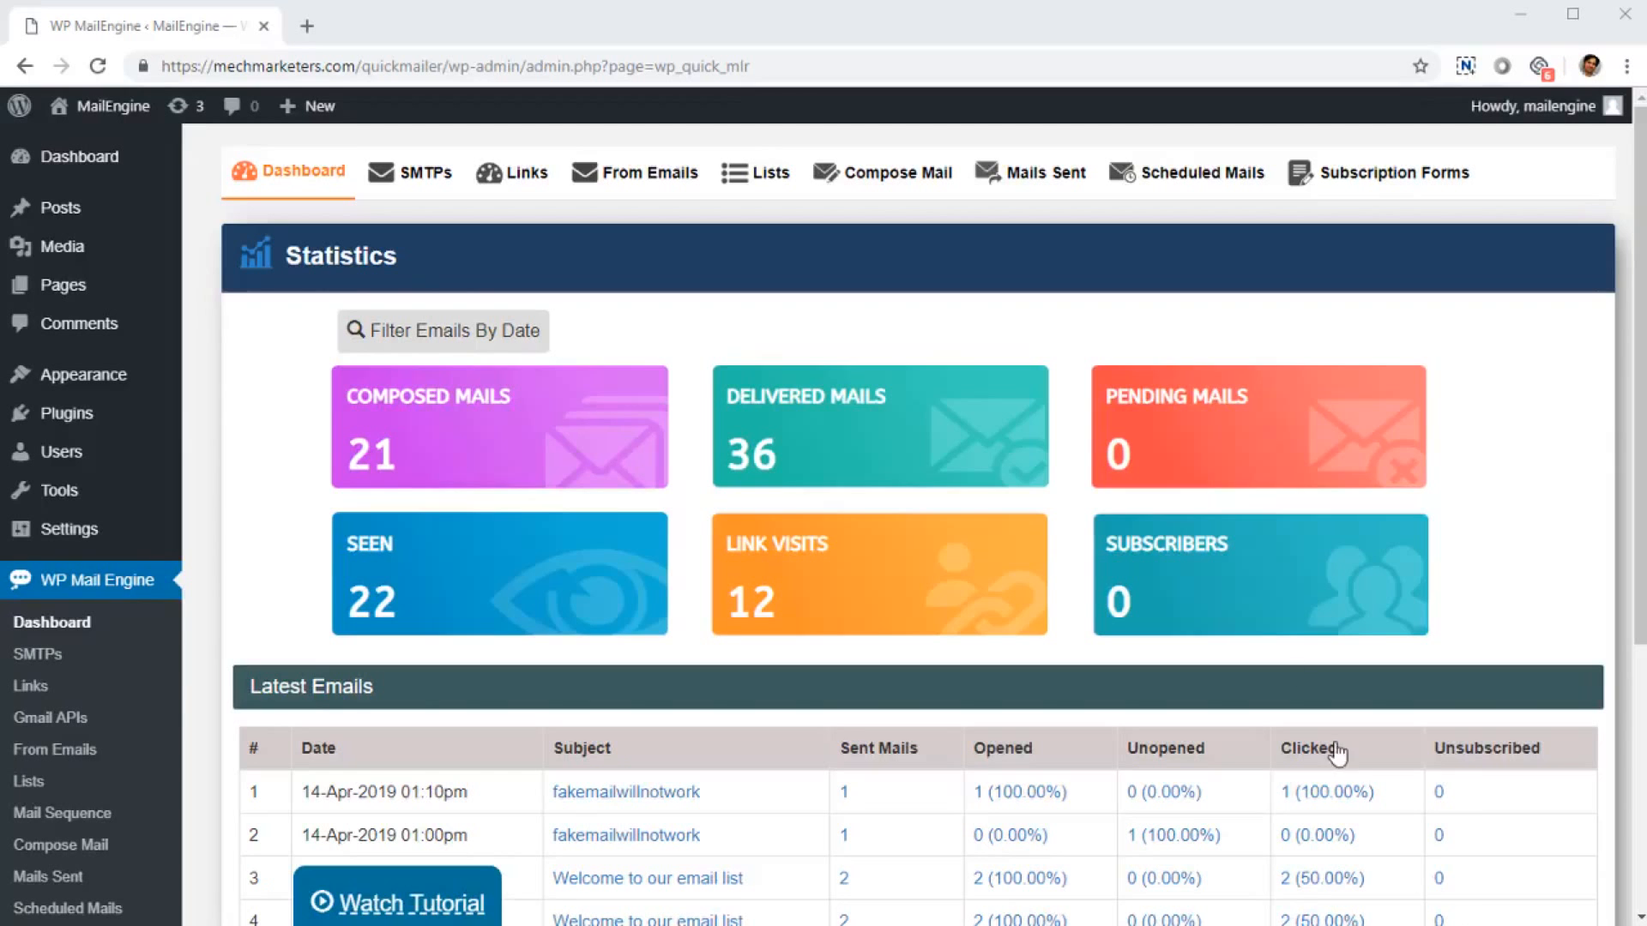
pyautogui.scroll(-4, 1150, 492)
pyautogui.scroll(2, 1198, 556)
pyautogui.scroll(2, 1198, 556)
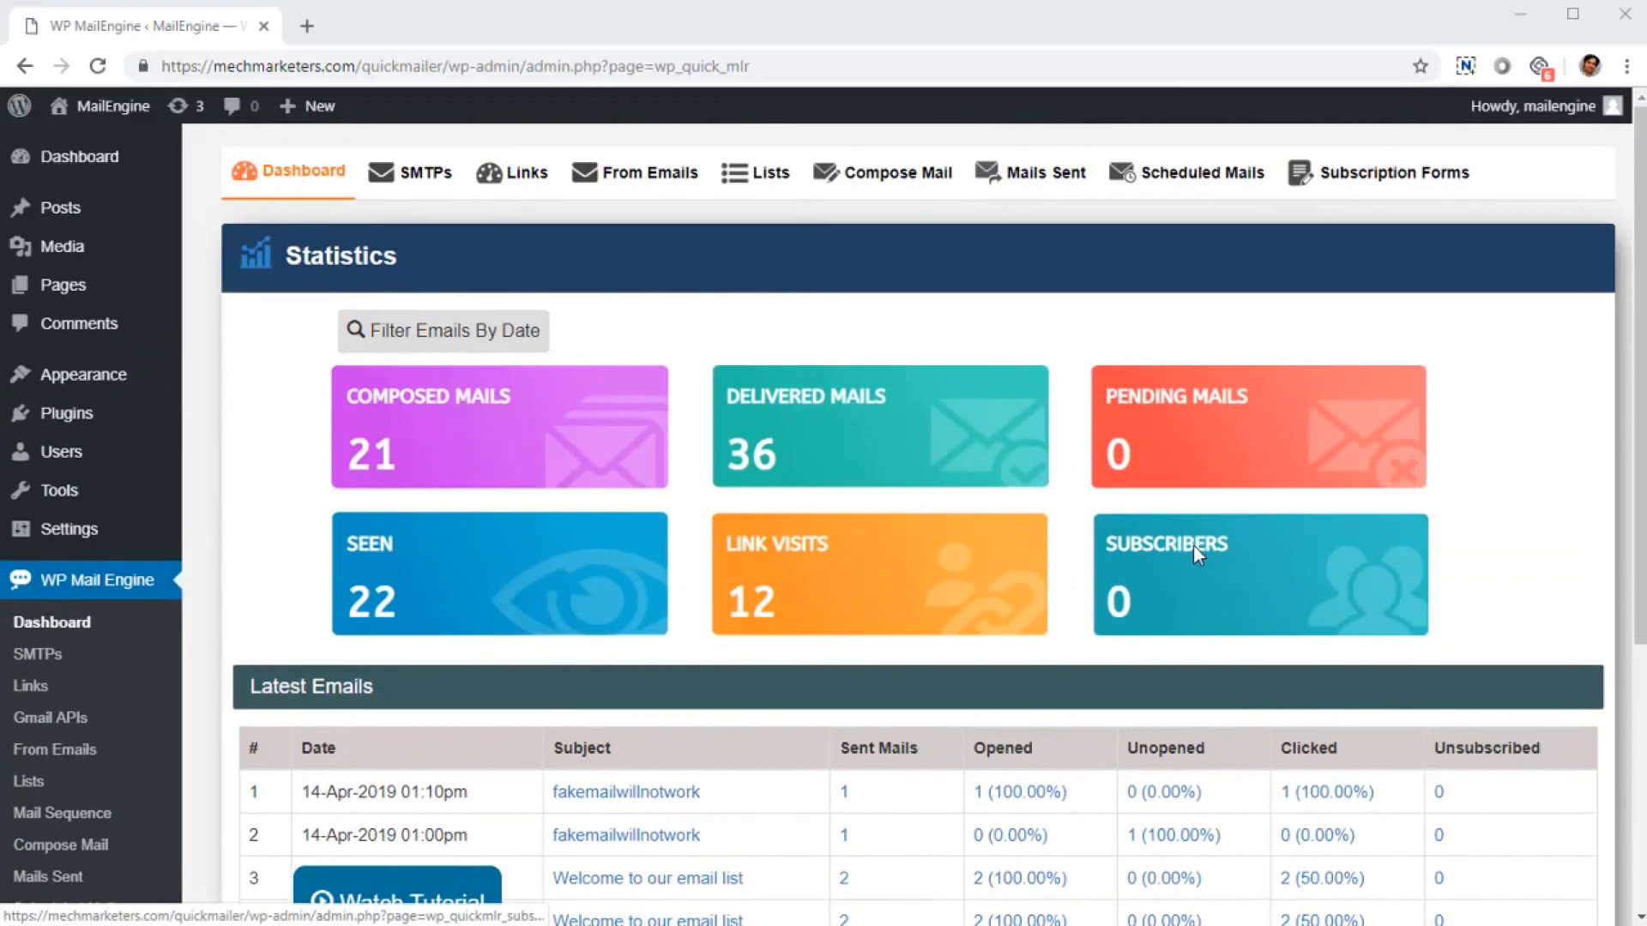